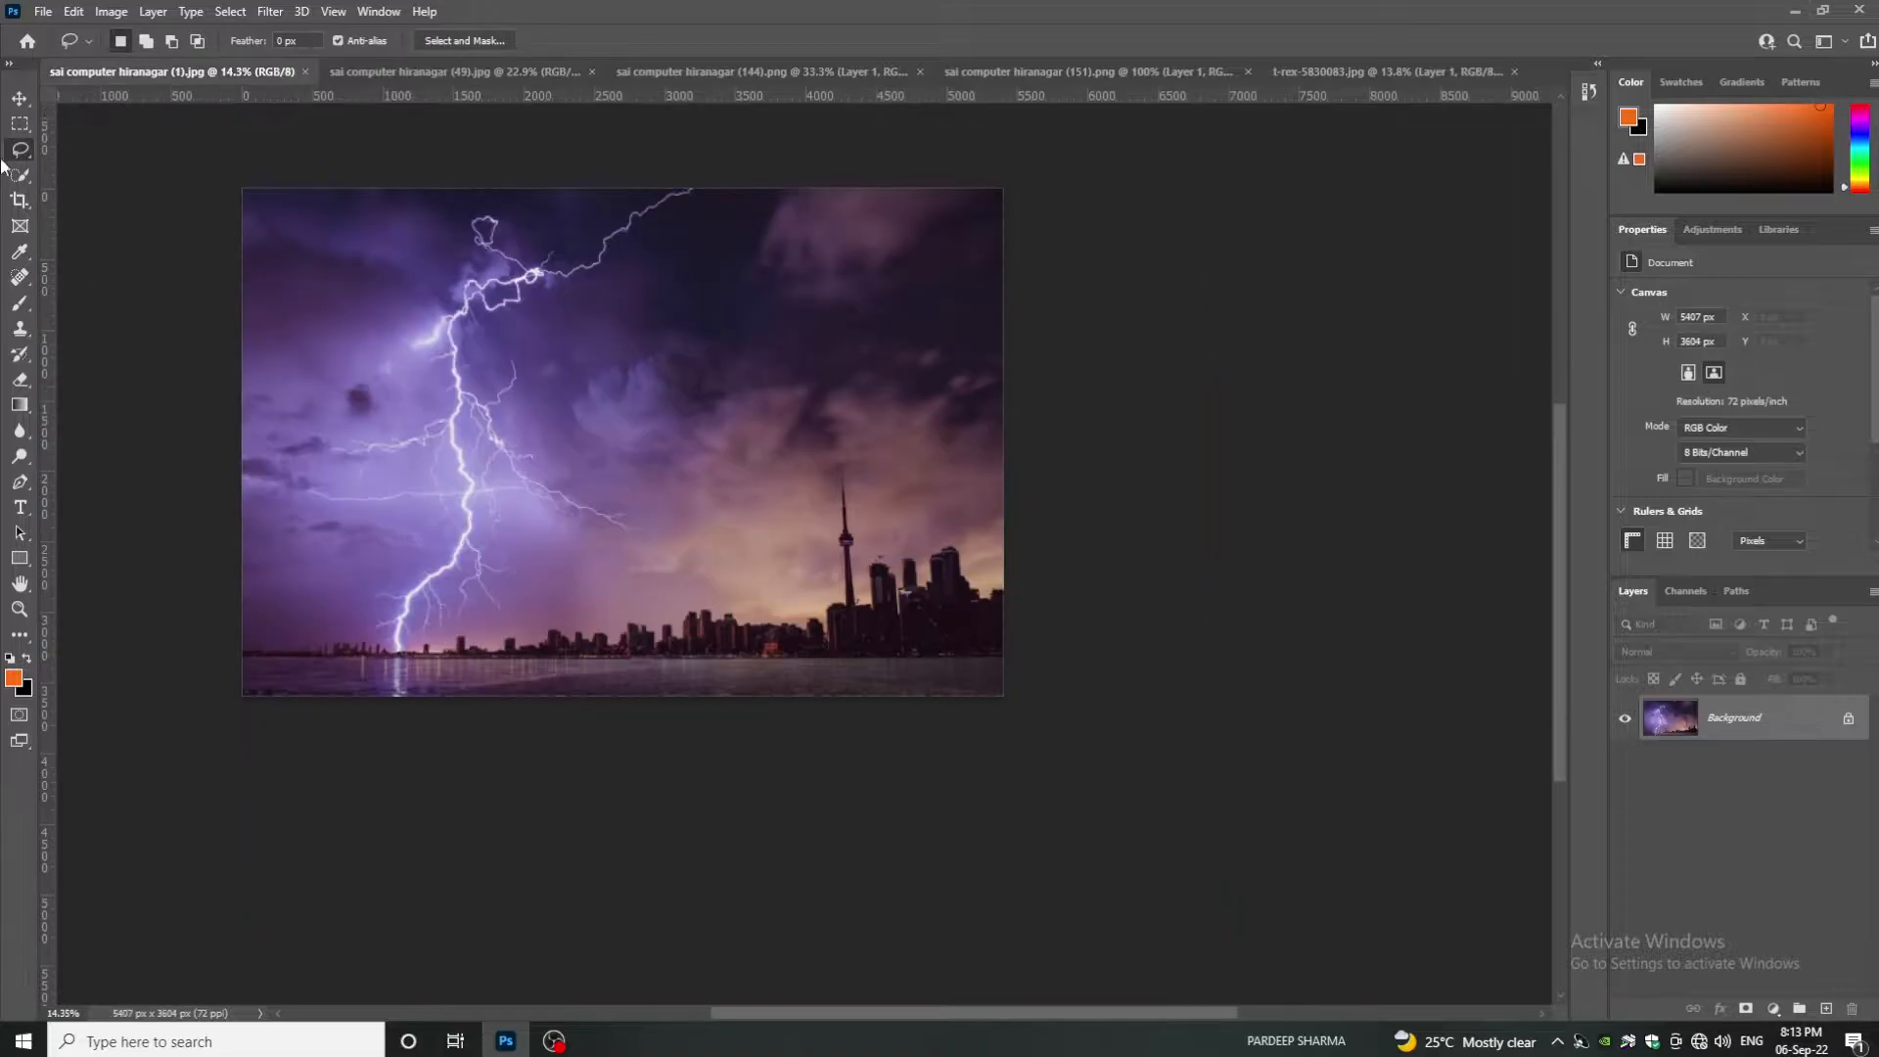
- Copy a rectangle around the lightning and paste it into (49).jpg as Layer 1
click(19, 125)
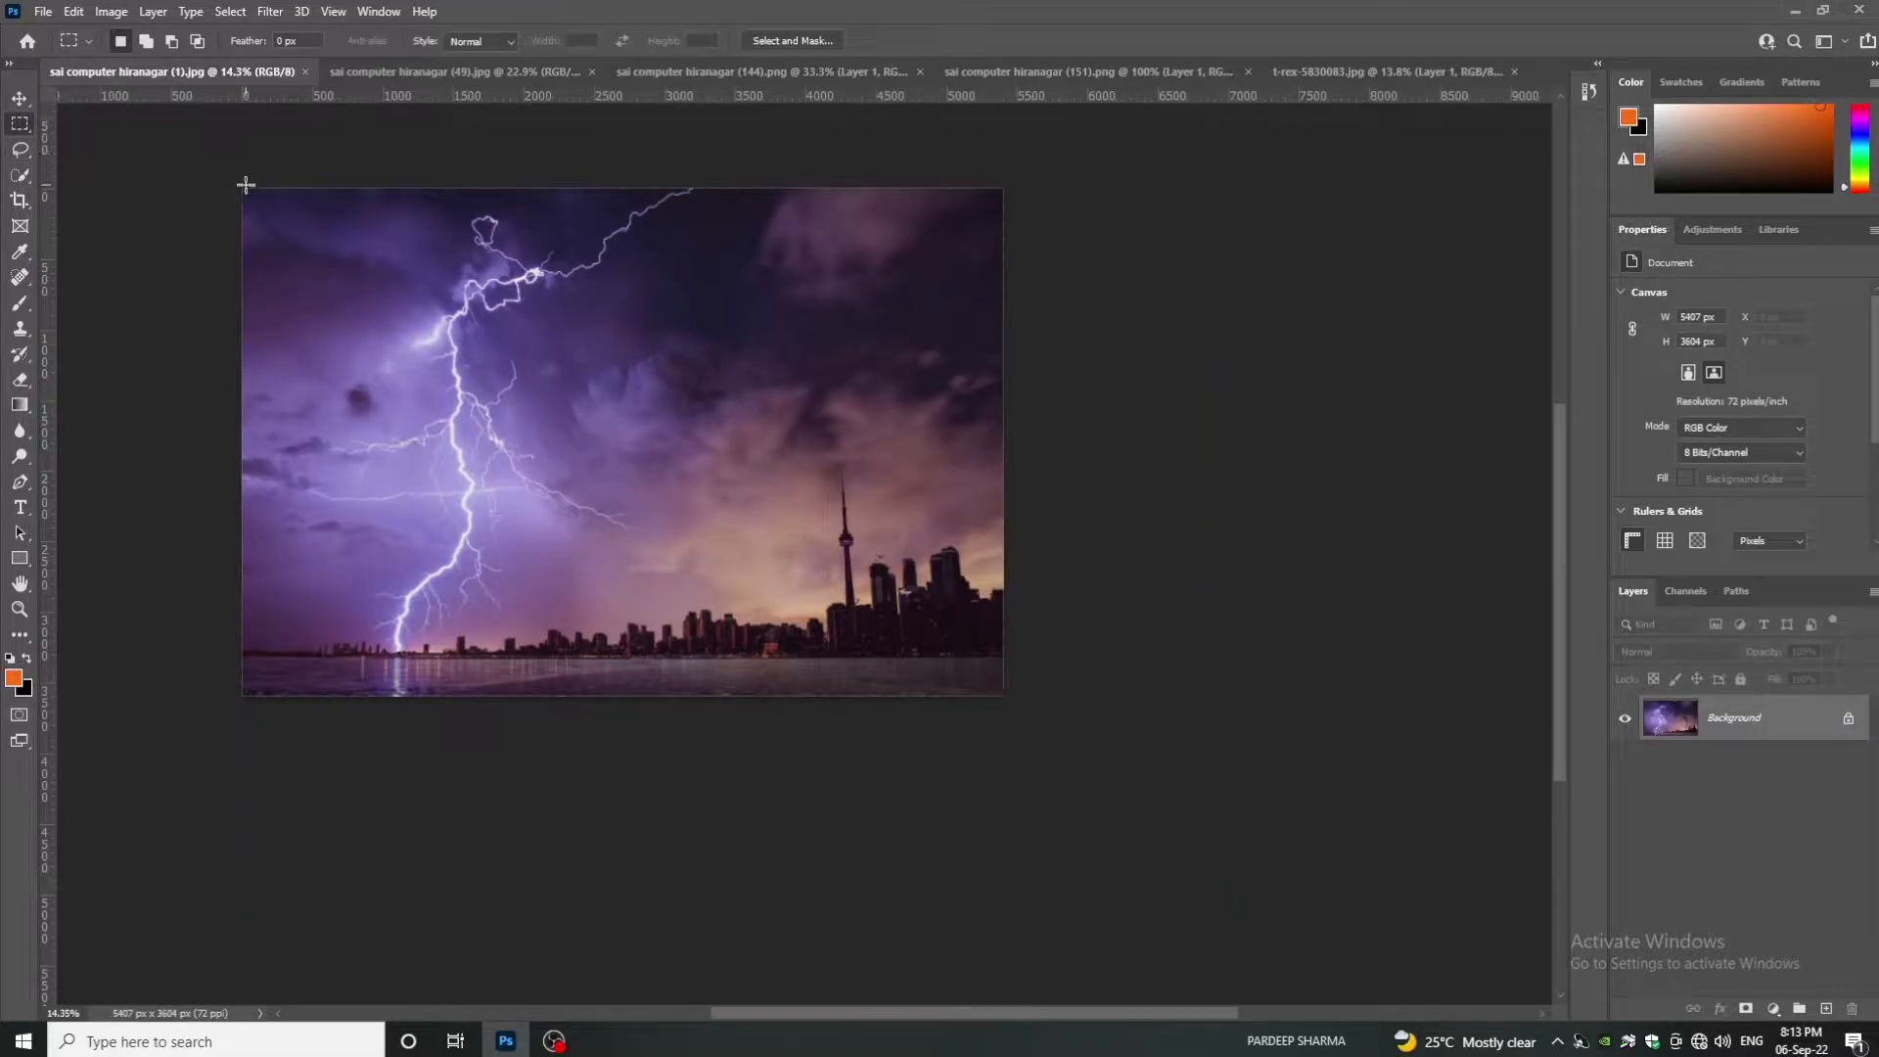
drag(245, 185, 663, 676)
key(ctrl+c)
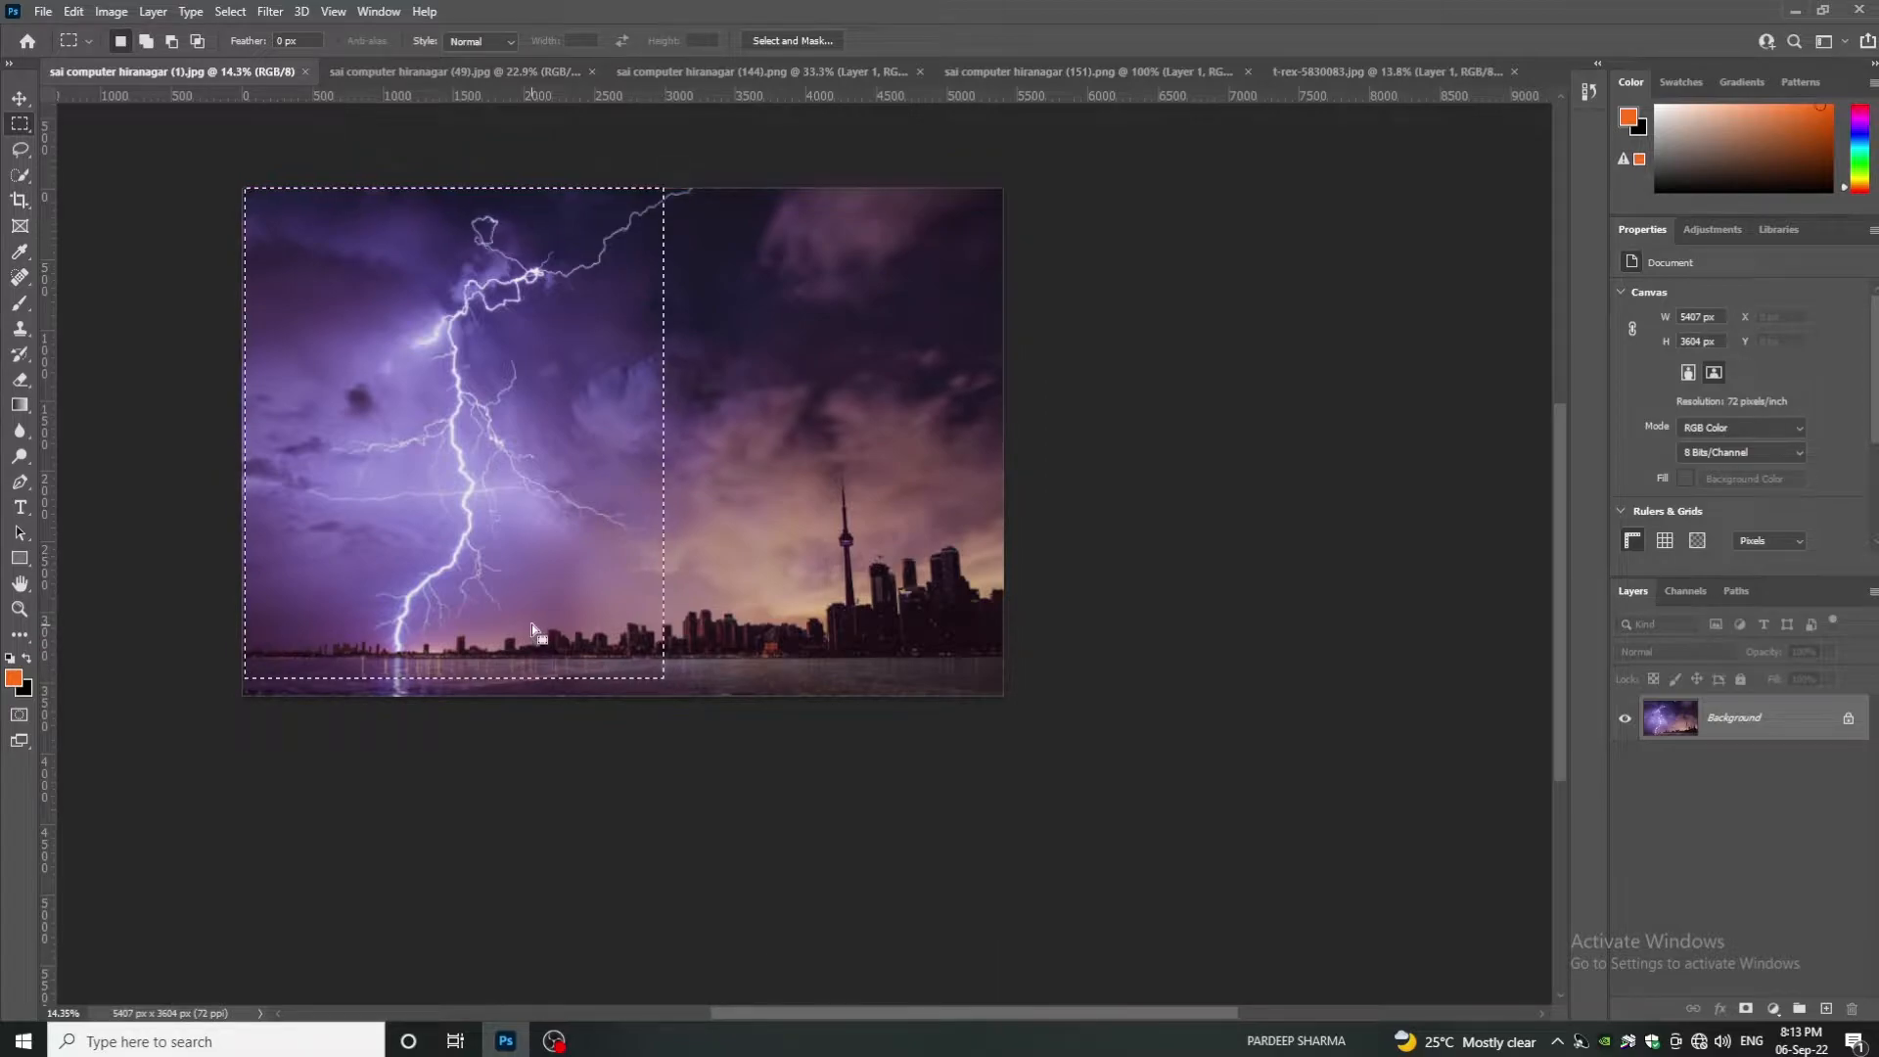
click(421, 69)
key(ctrl+v)
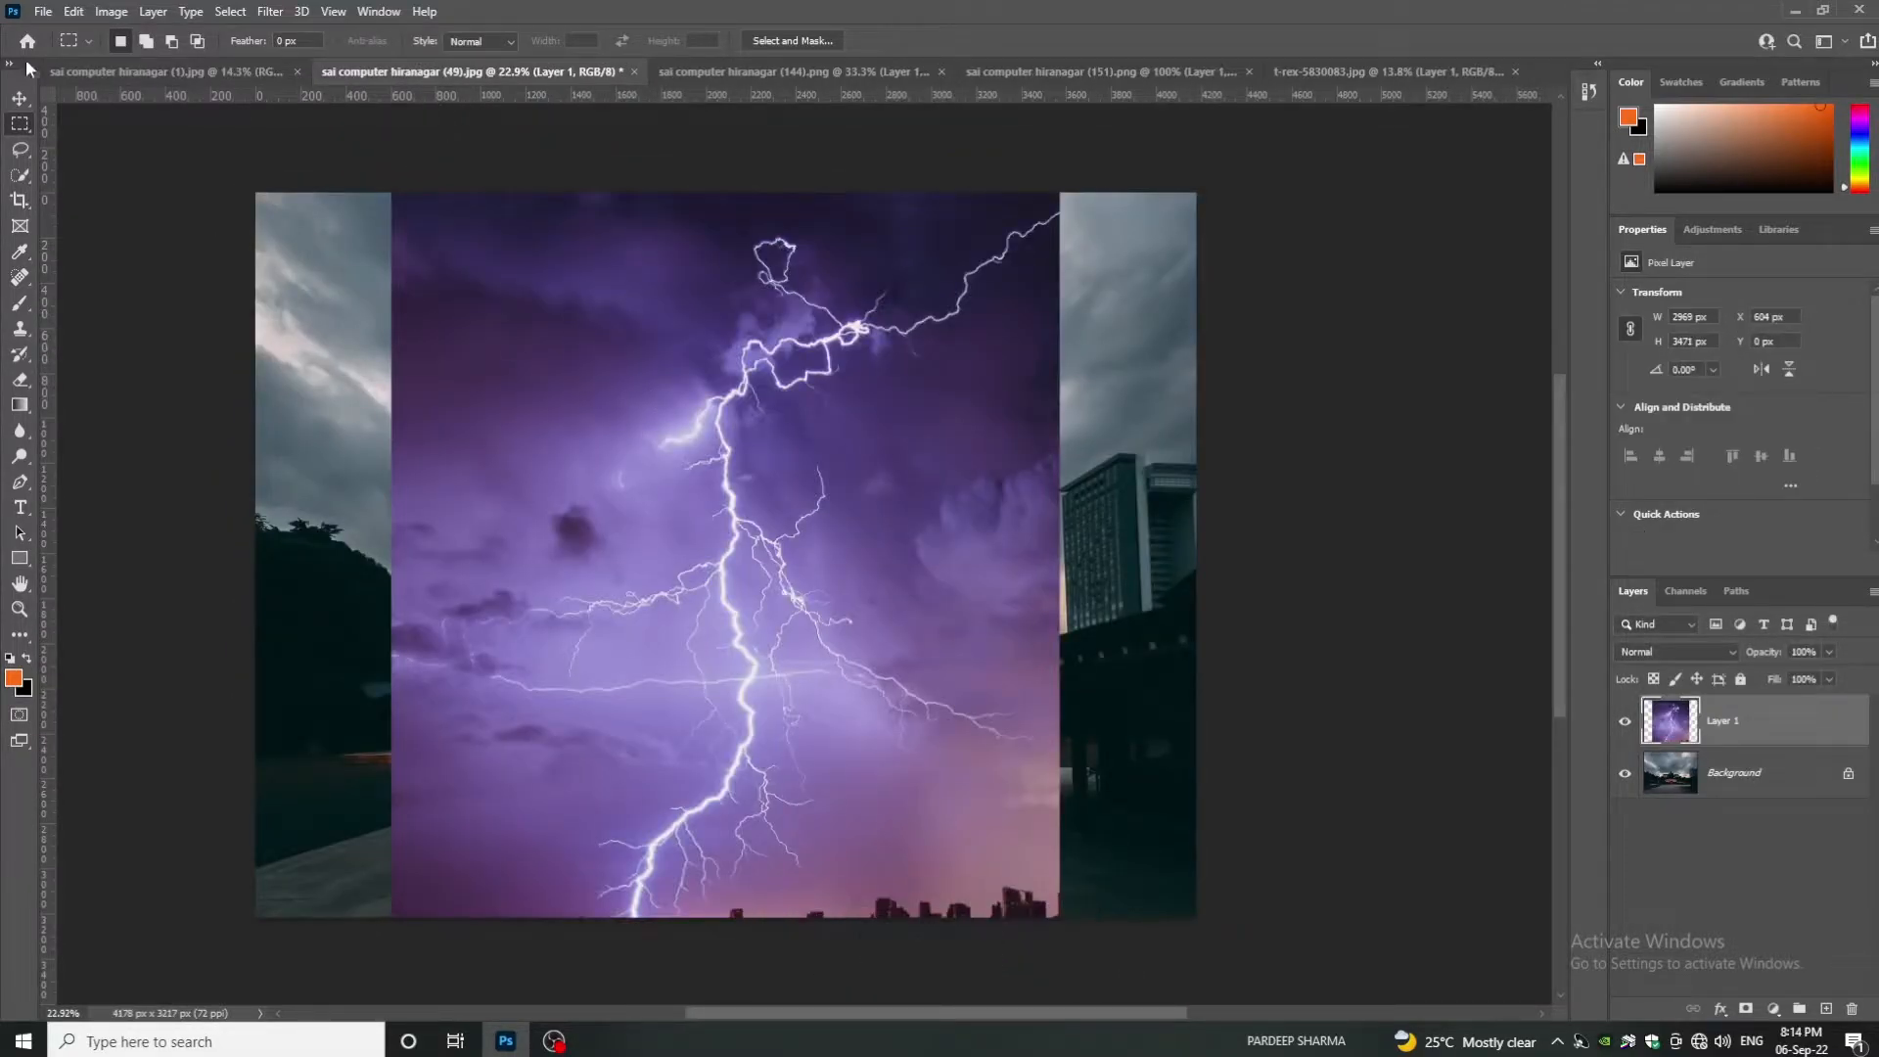
- Rotate the lightning layer about 23 degrees and reposition it over the temple sky
click(20, 98)
key(ctrl+t)
drag(1082, 172, 1276, 387)
drag(801, 656, 769, 493)
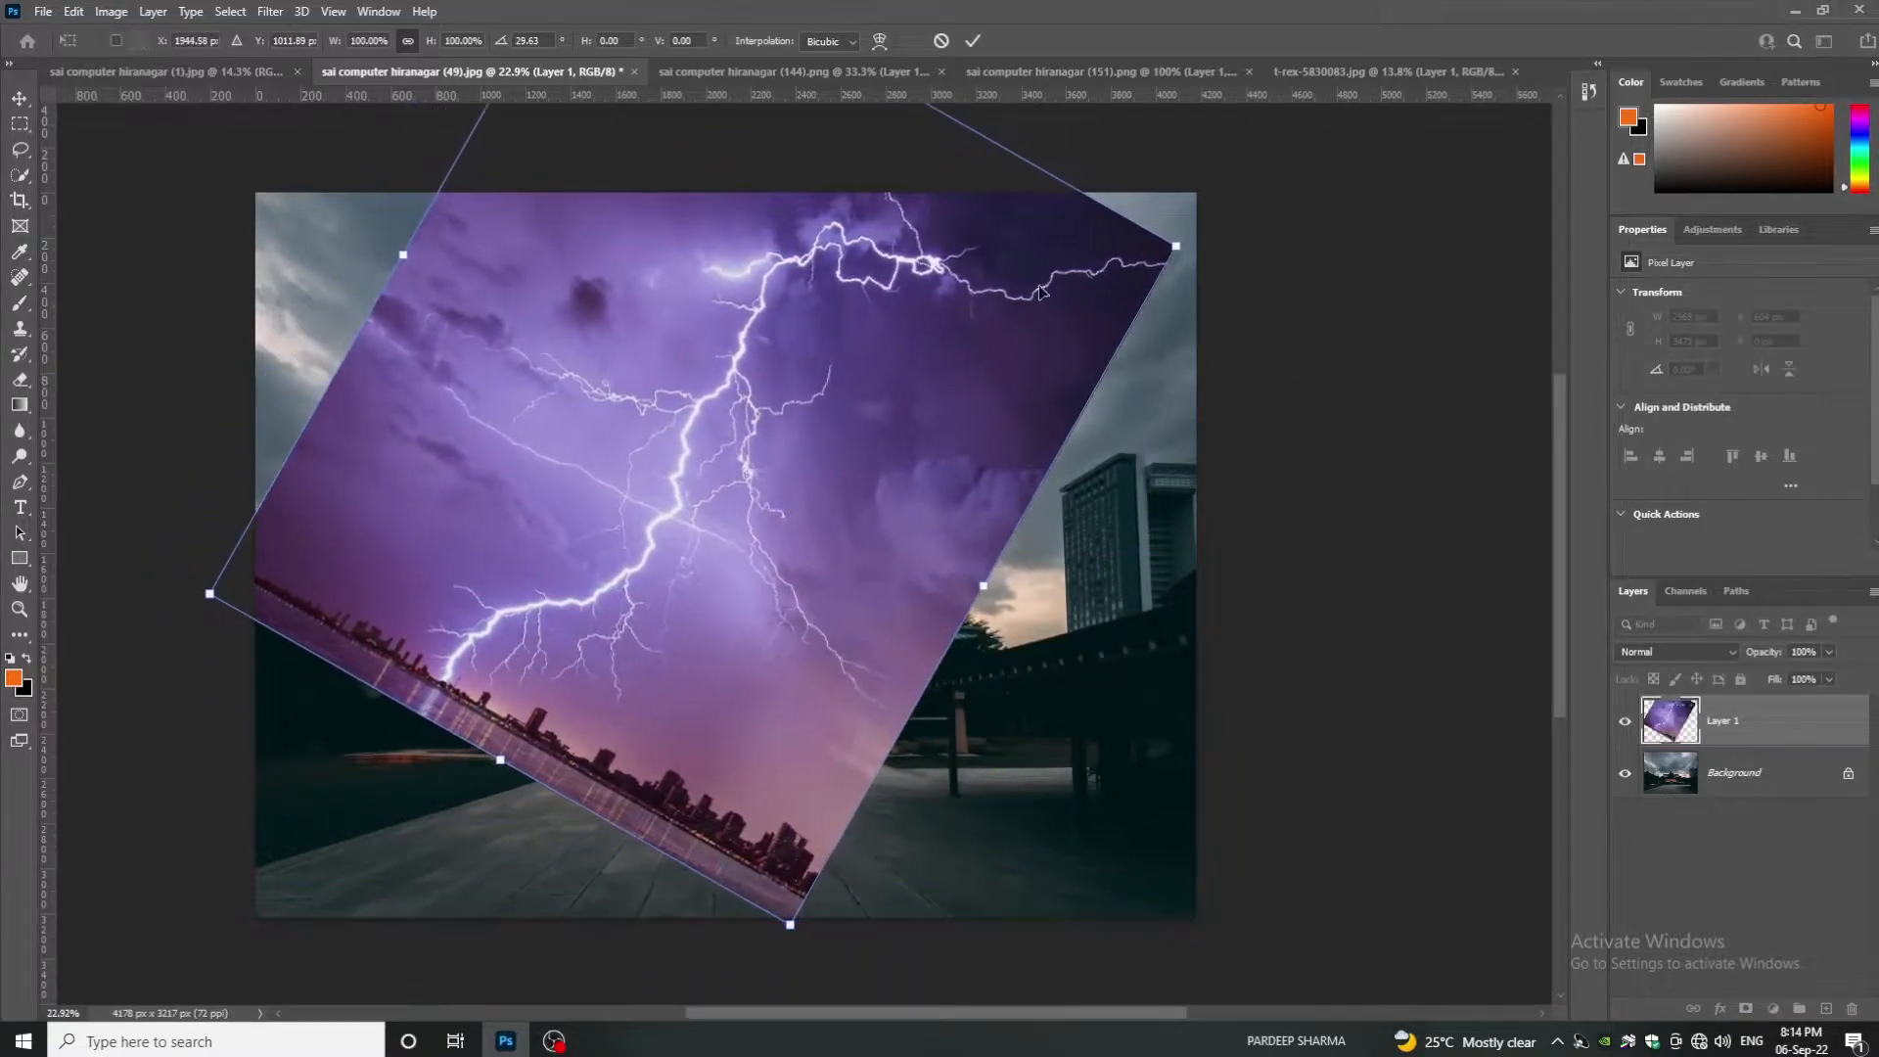
drag(1201, 197, 1227, 218)
drag(783, 396, 754, 363)
key(Return)
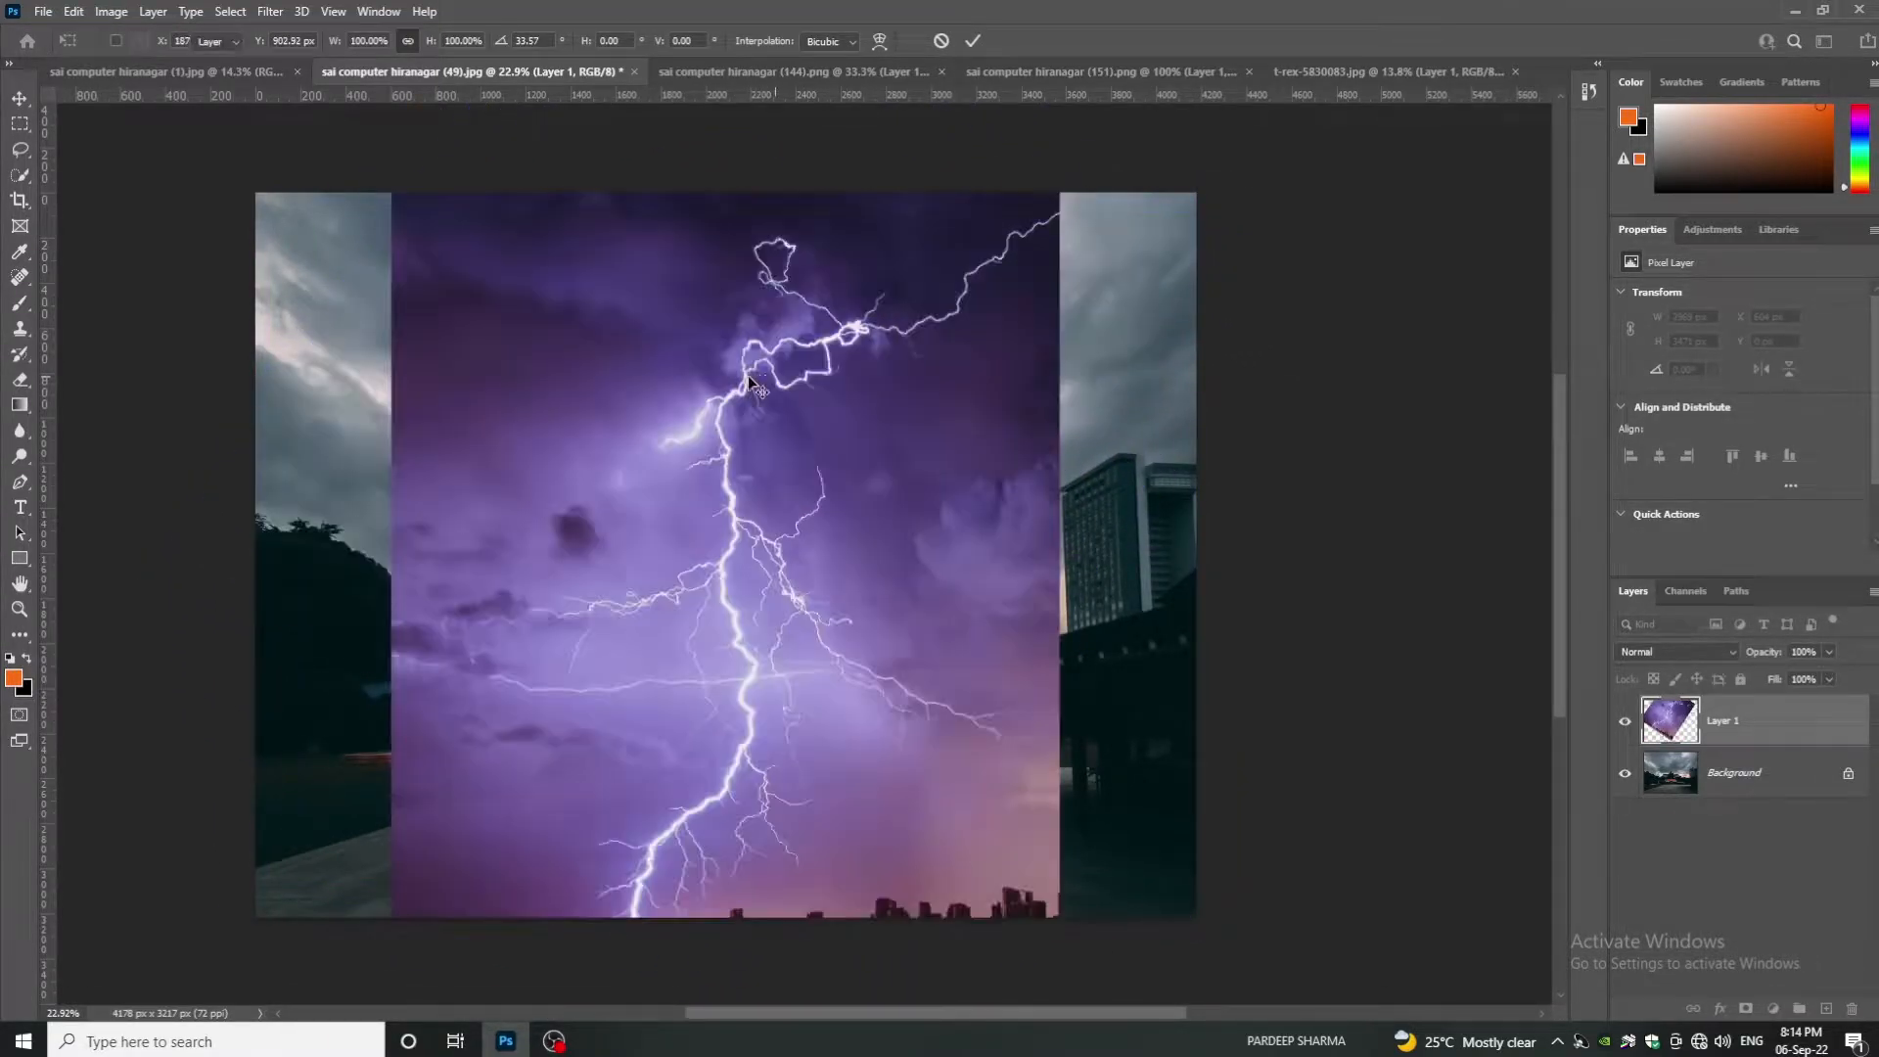
- Split the Blend If This Layer slider so only the bright lightning shows over the temple
double_click(1801, 716)
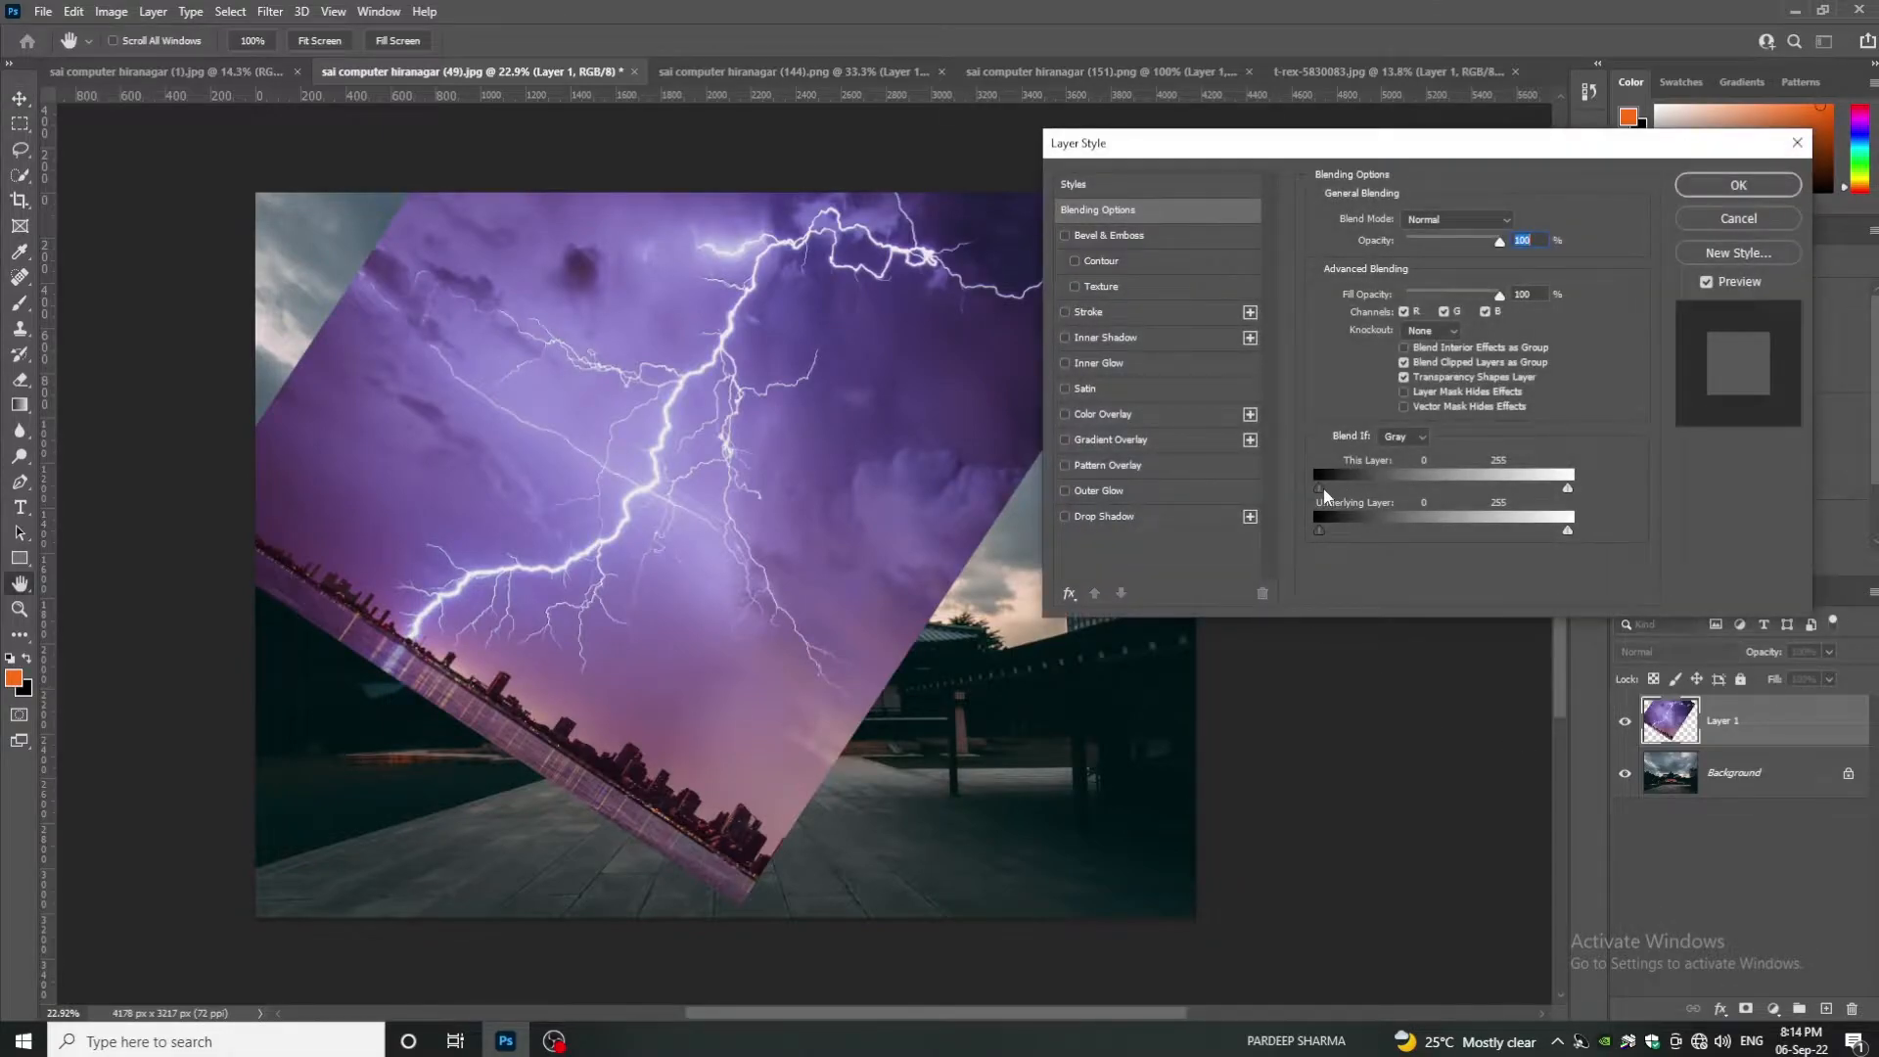
drag(1321, 490, 1517, 477)
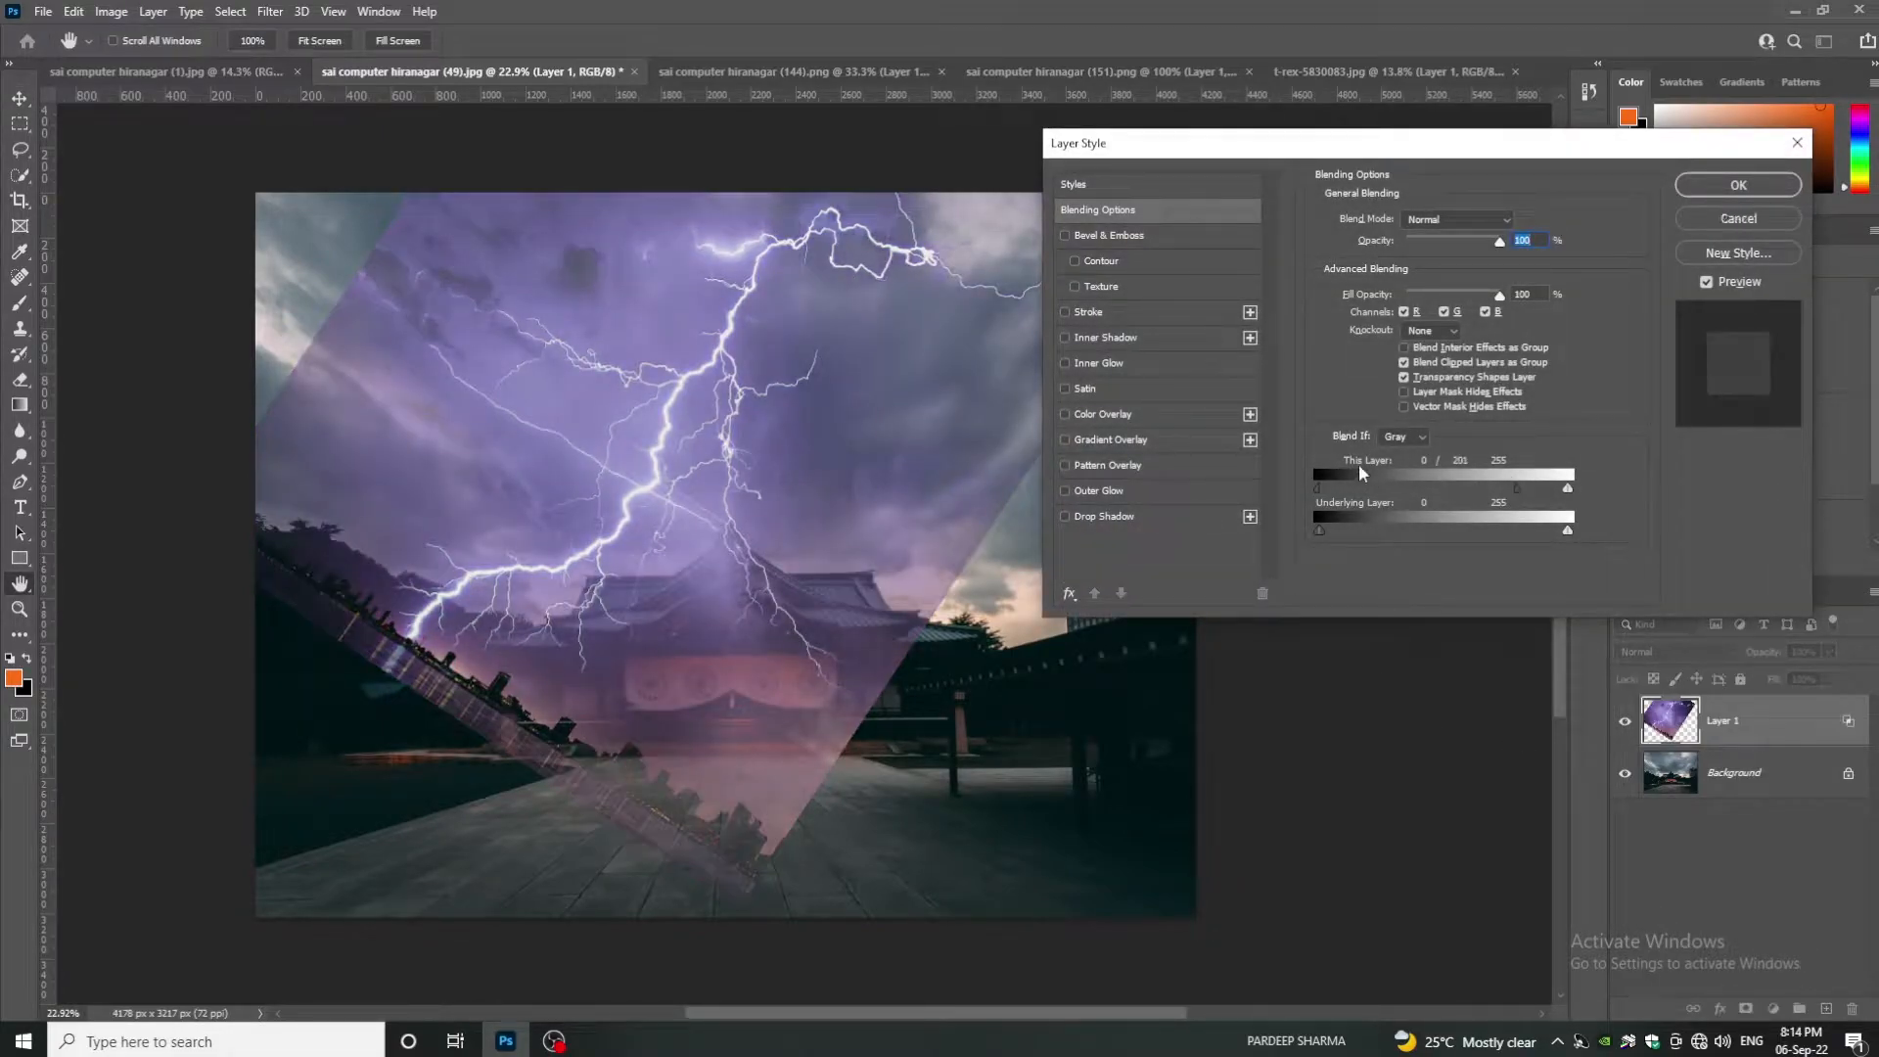
drag(1329, 491, 1496, 472)
click(1716, 191)
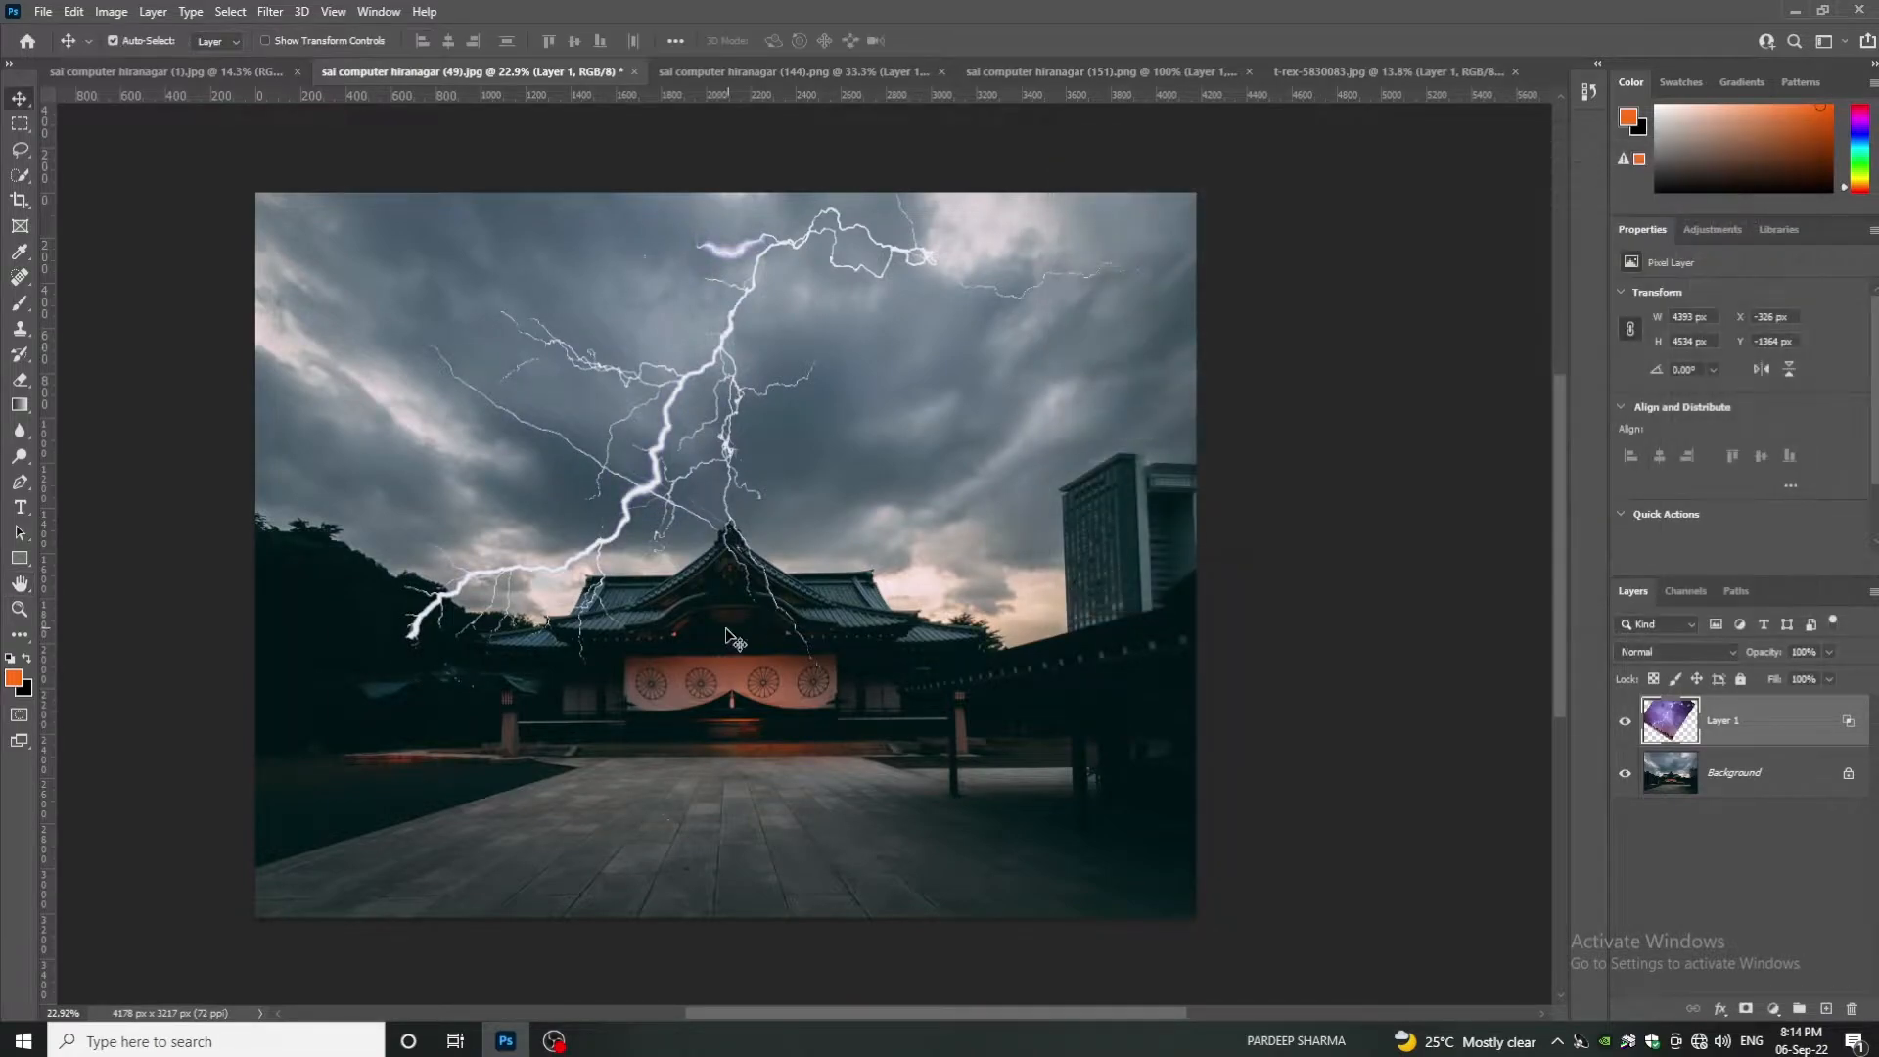
- Erase the faint lightning strands over the temple roof
click(20, 378)
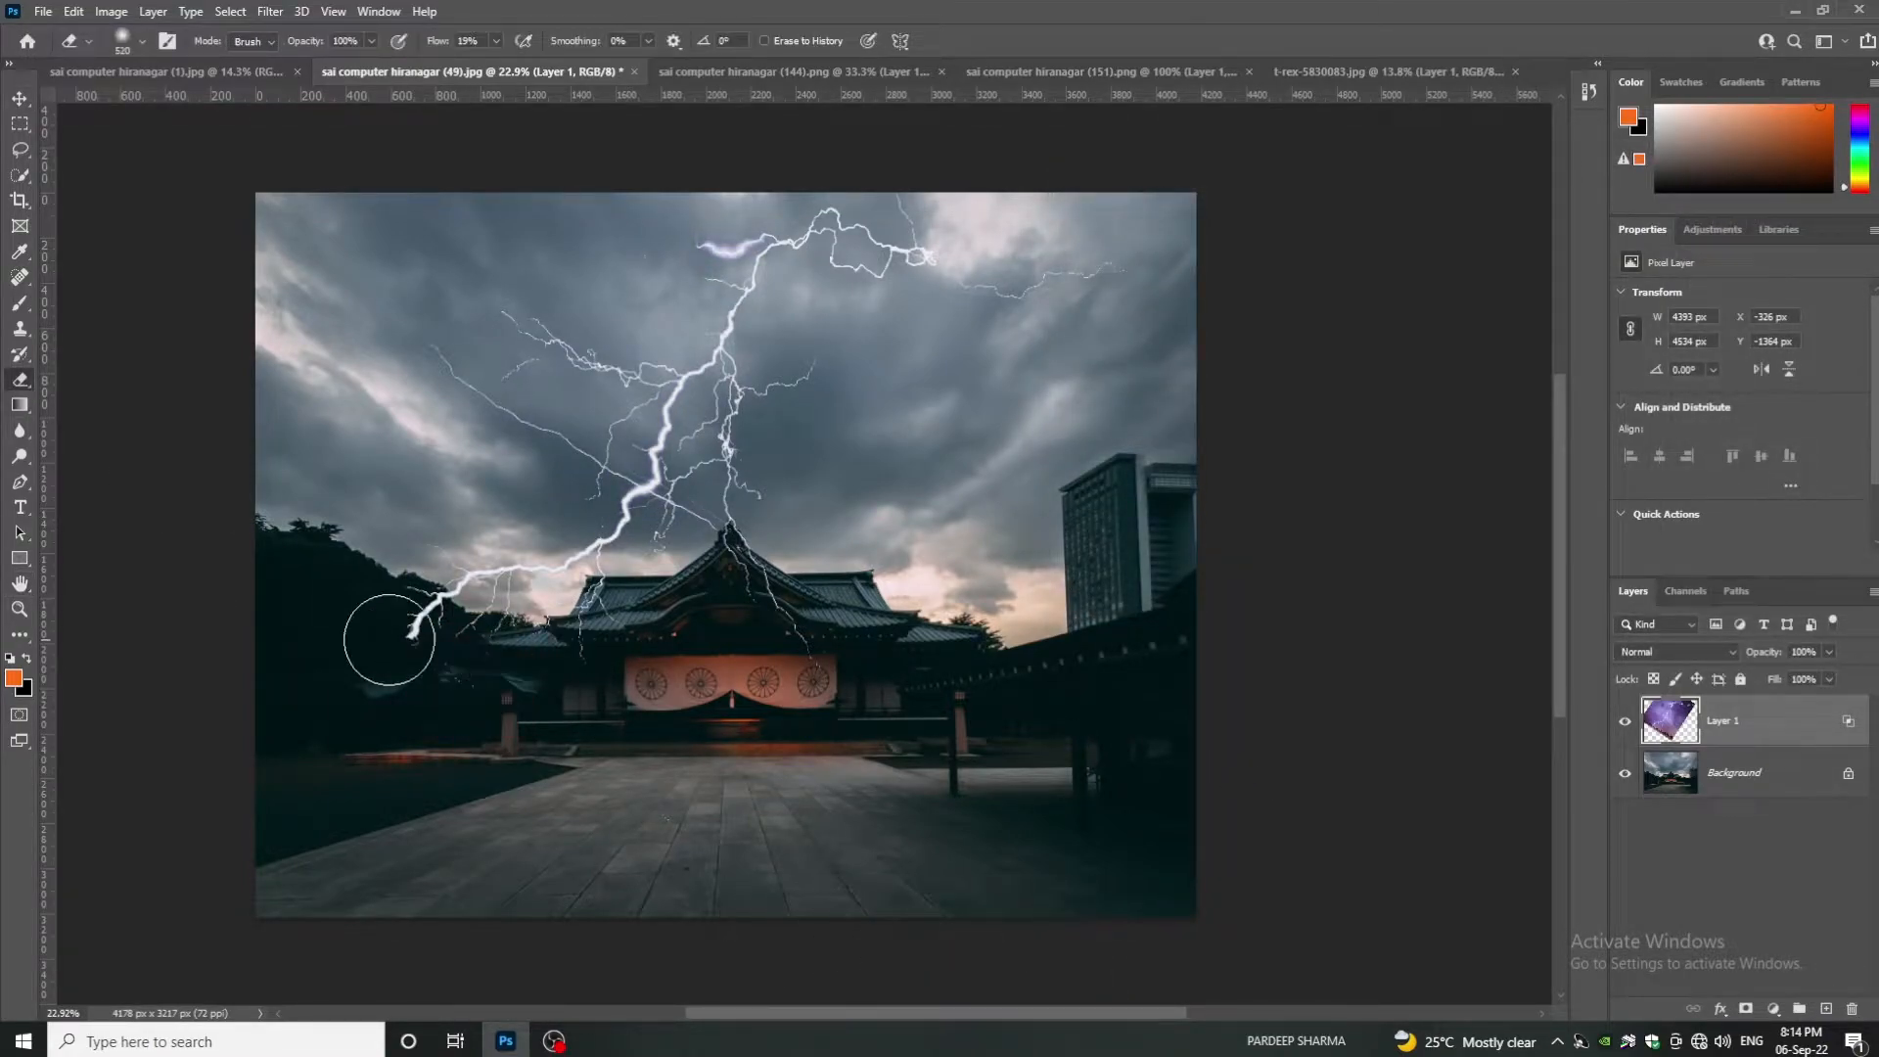
drag(742, 543, 818, 627)
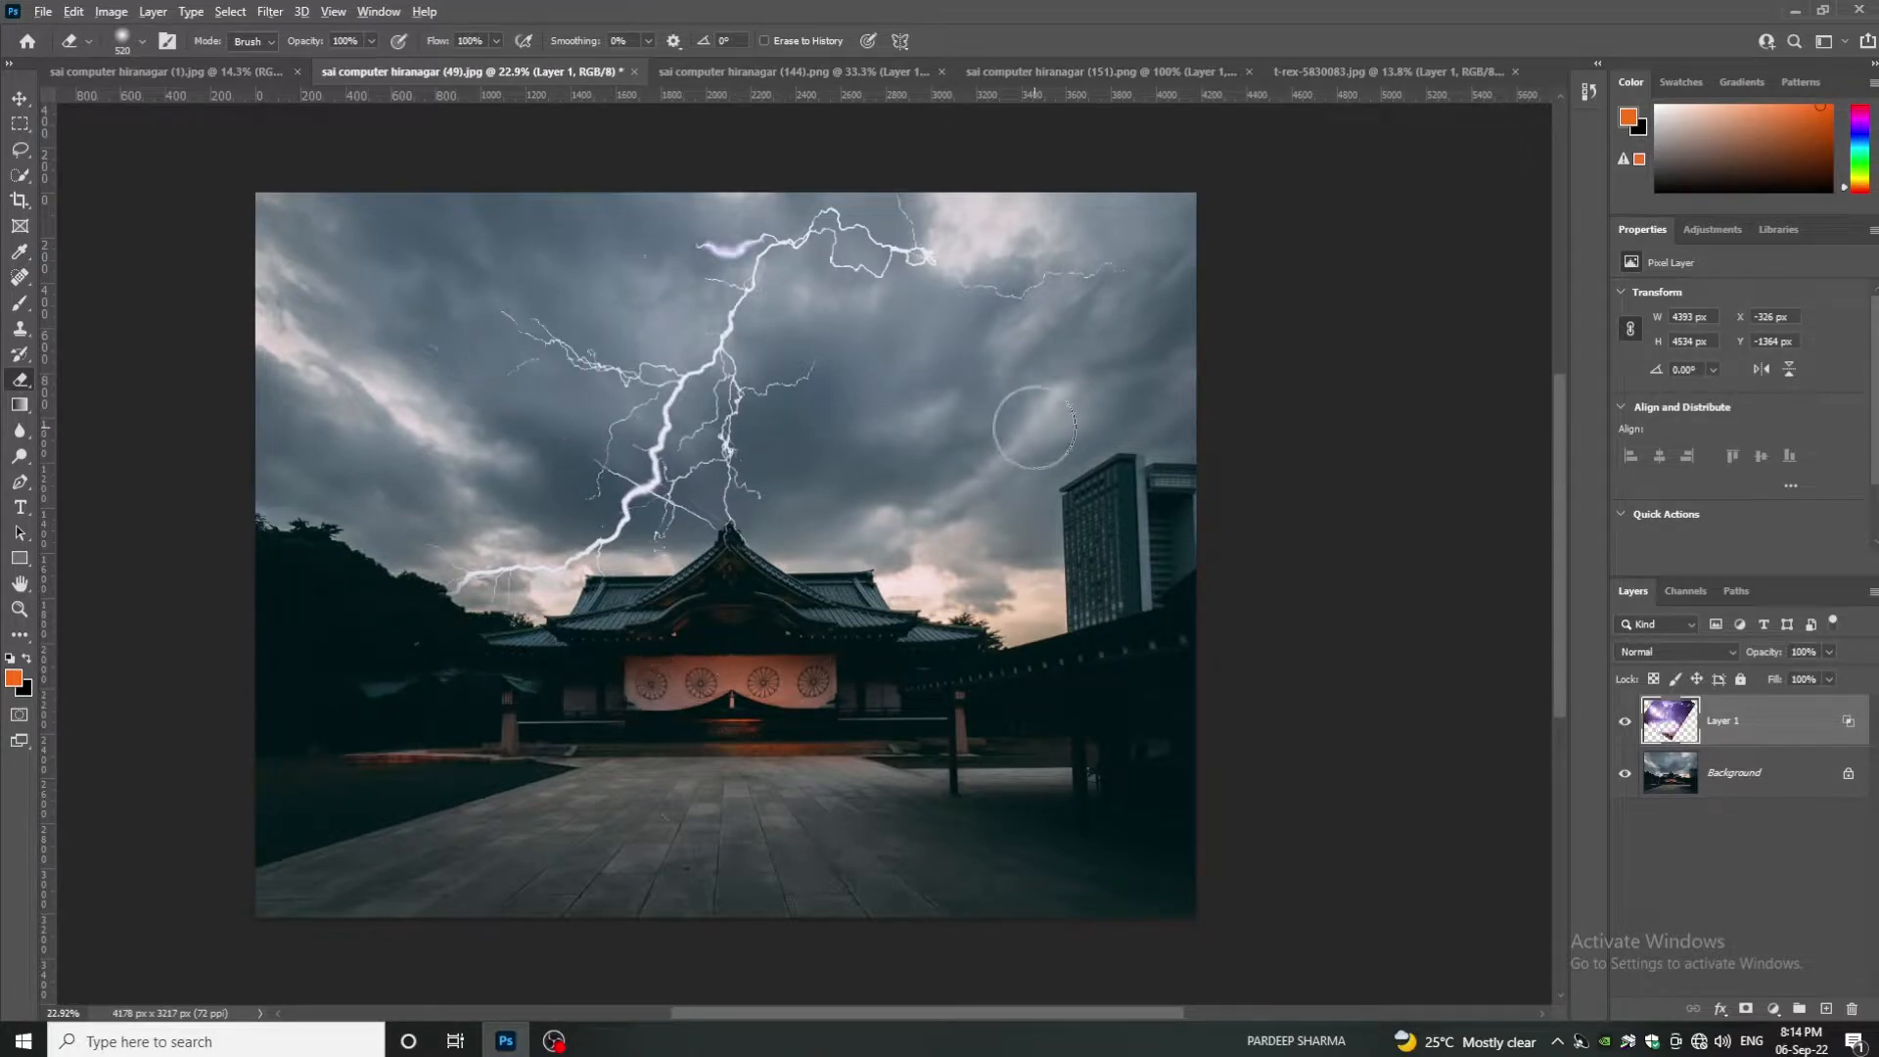
scroll(1025, 413, down, 1)
- Copy the whole dragon image and paste it into the temple photo as Layer 2
click(773, 71)
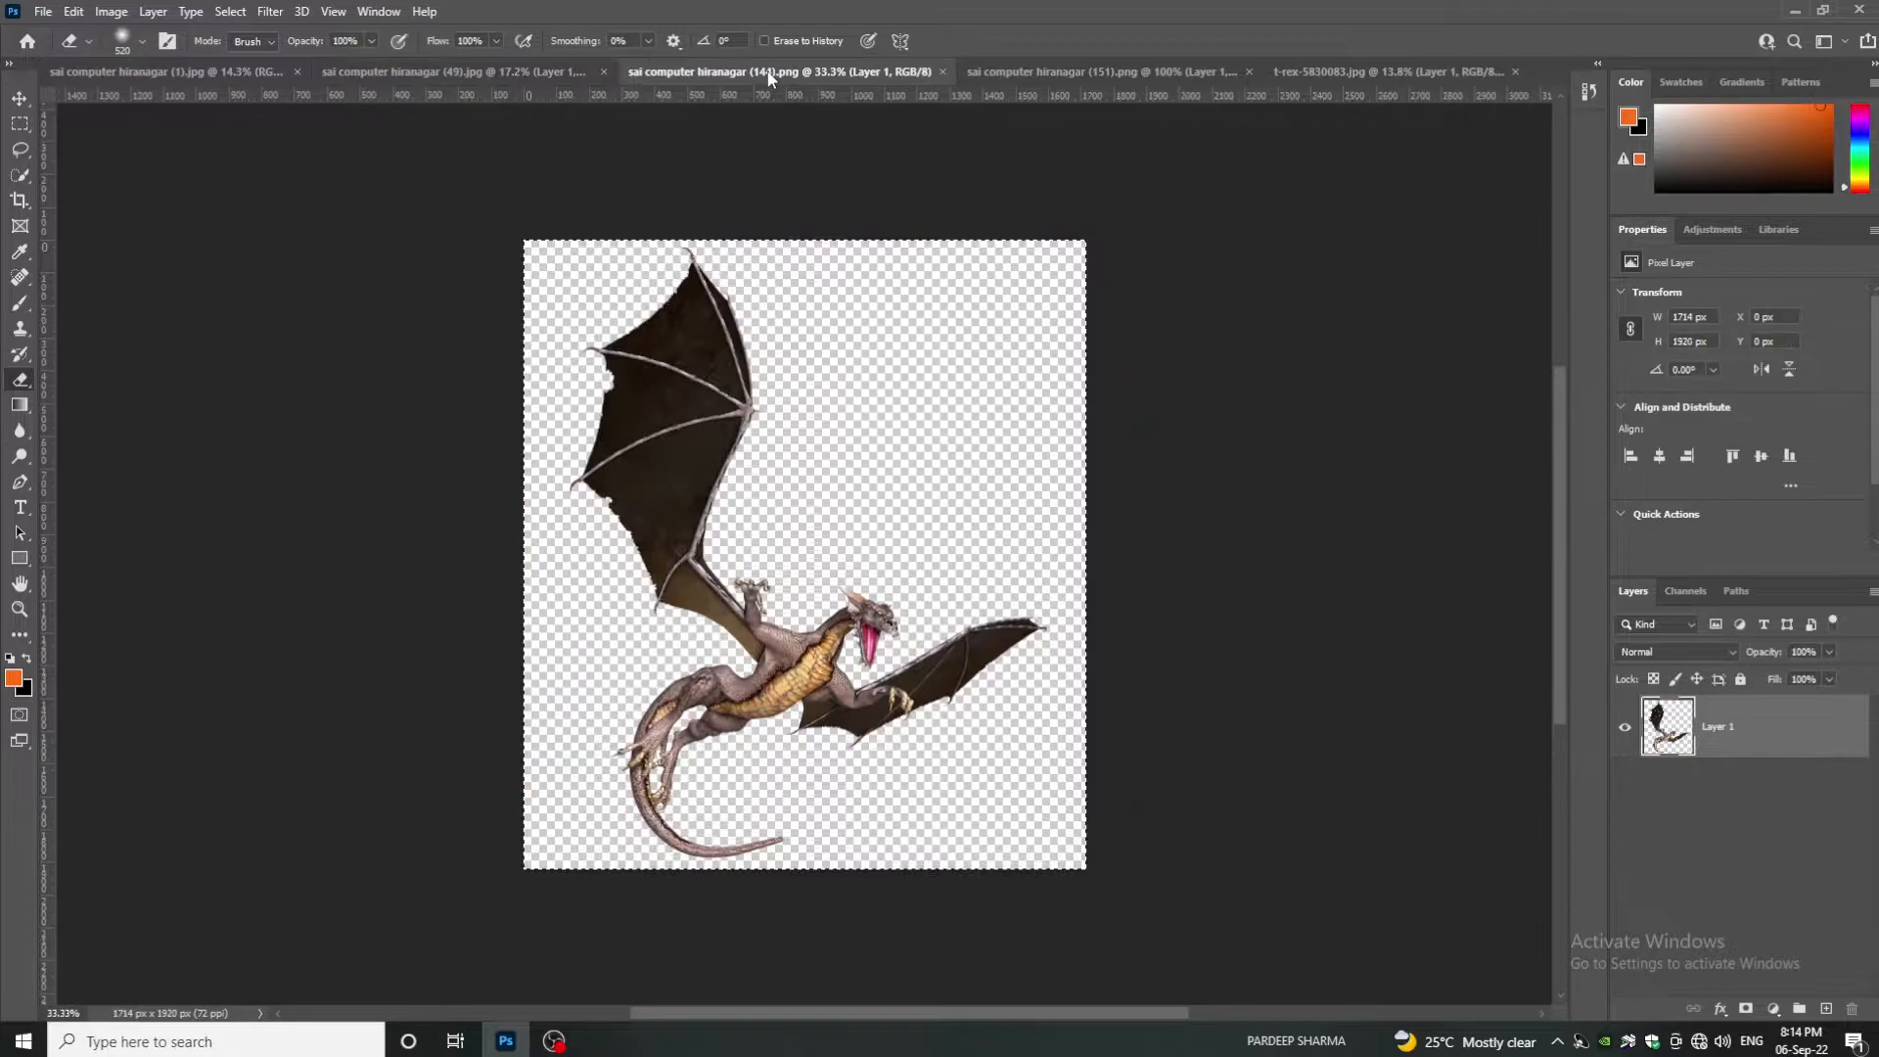
key(ctrl+a)
key(ctrl+c)
click(409, 68)
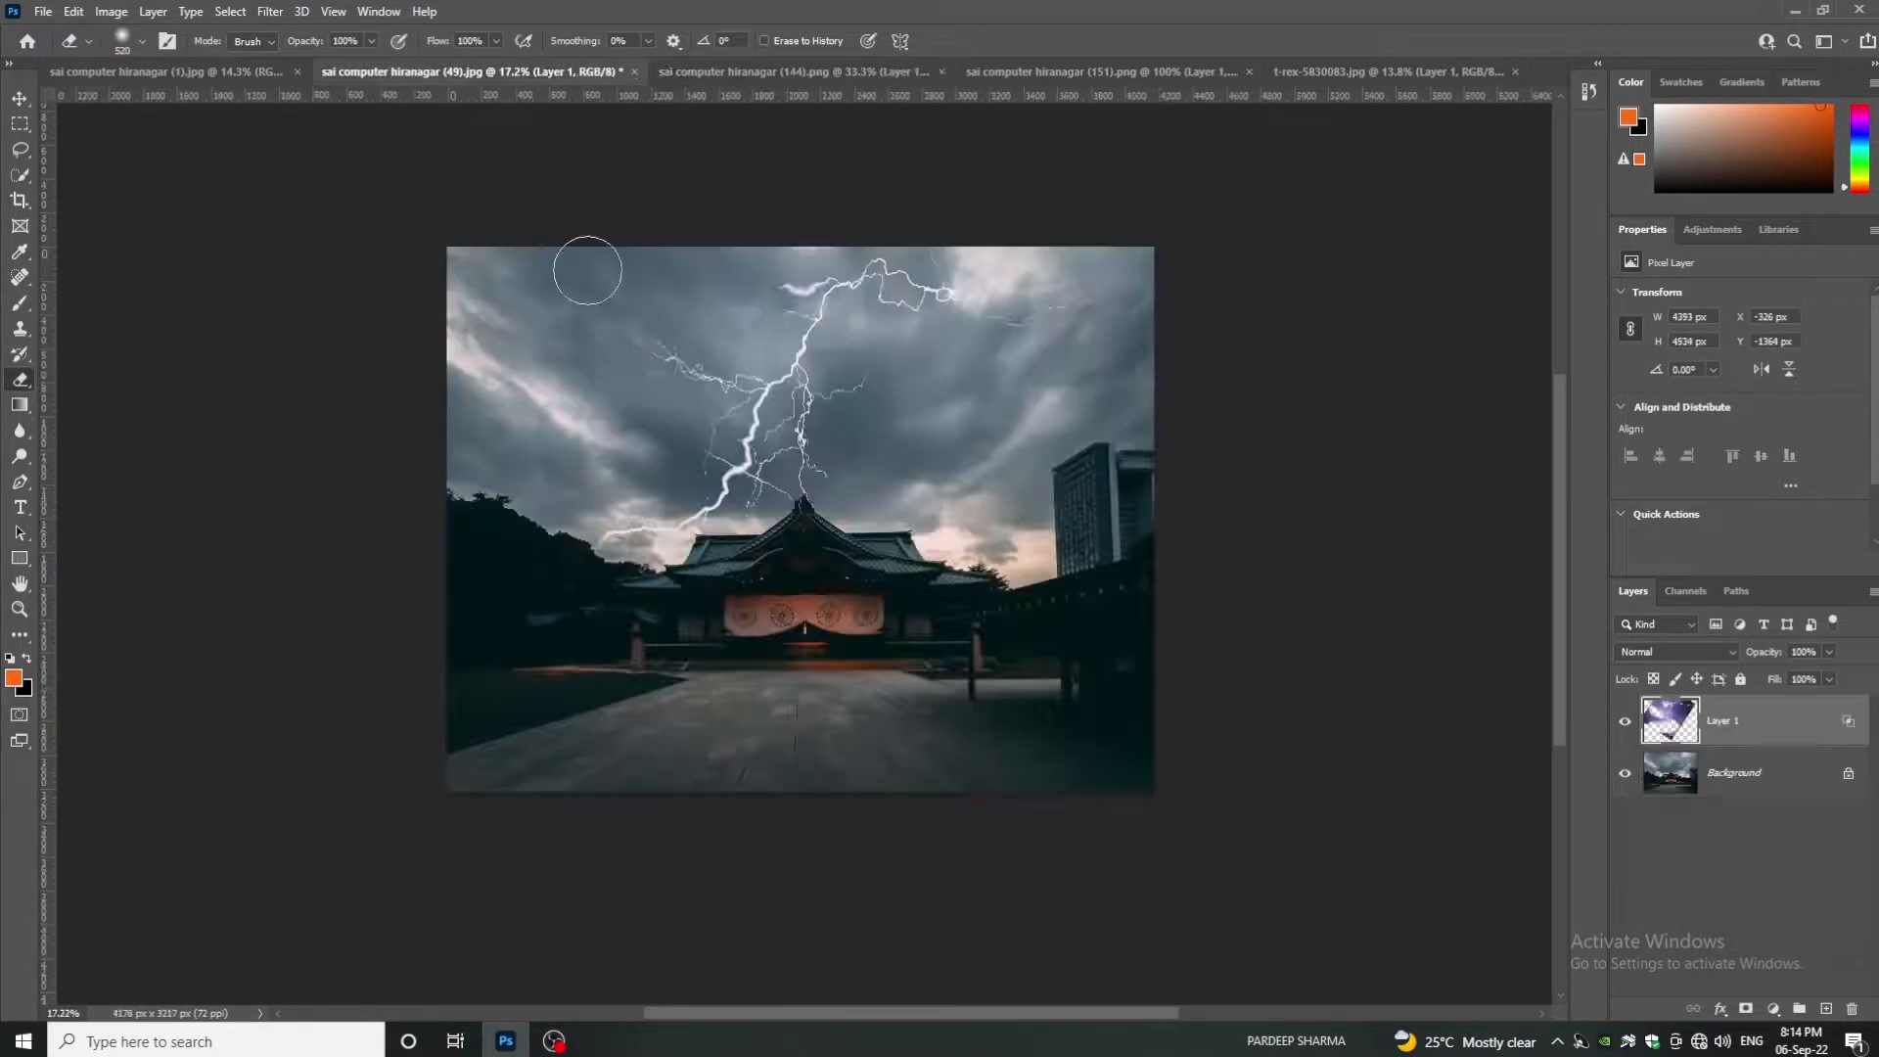
key(ctrl+v)
- Flip the dragon horizontally and place it in the upper-right sky beside the tall building
click(22, 99)
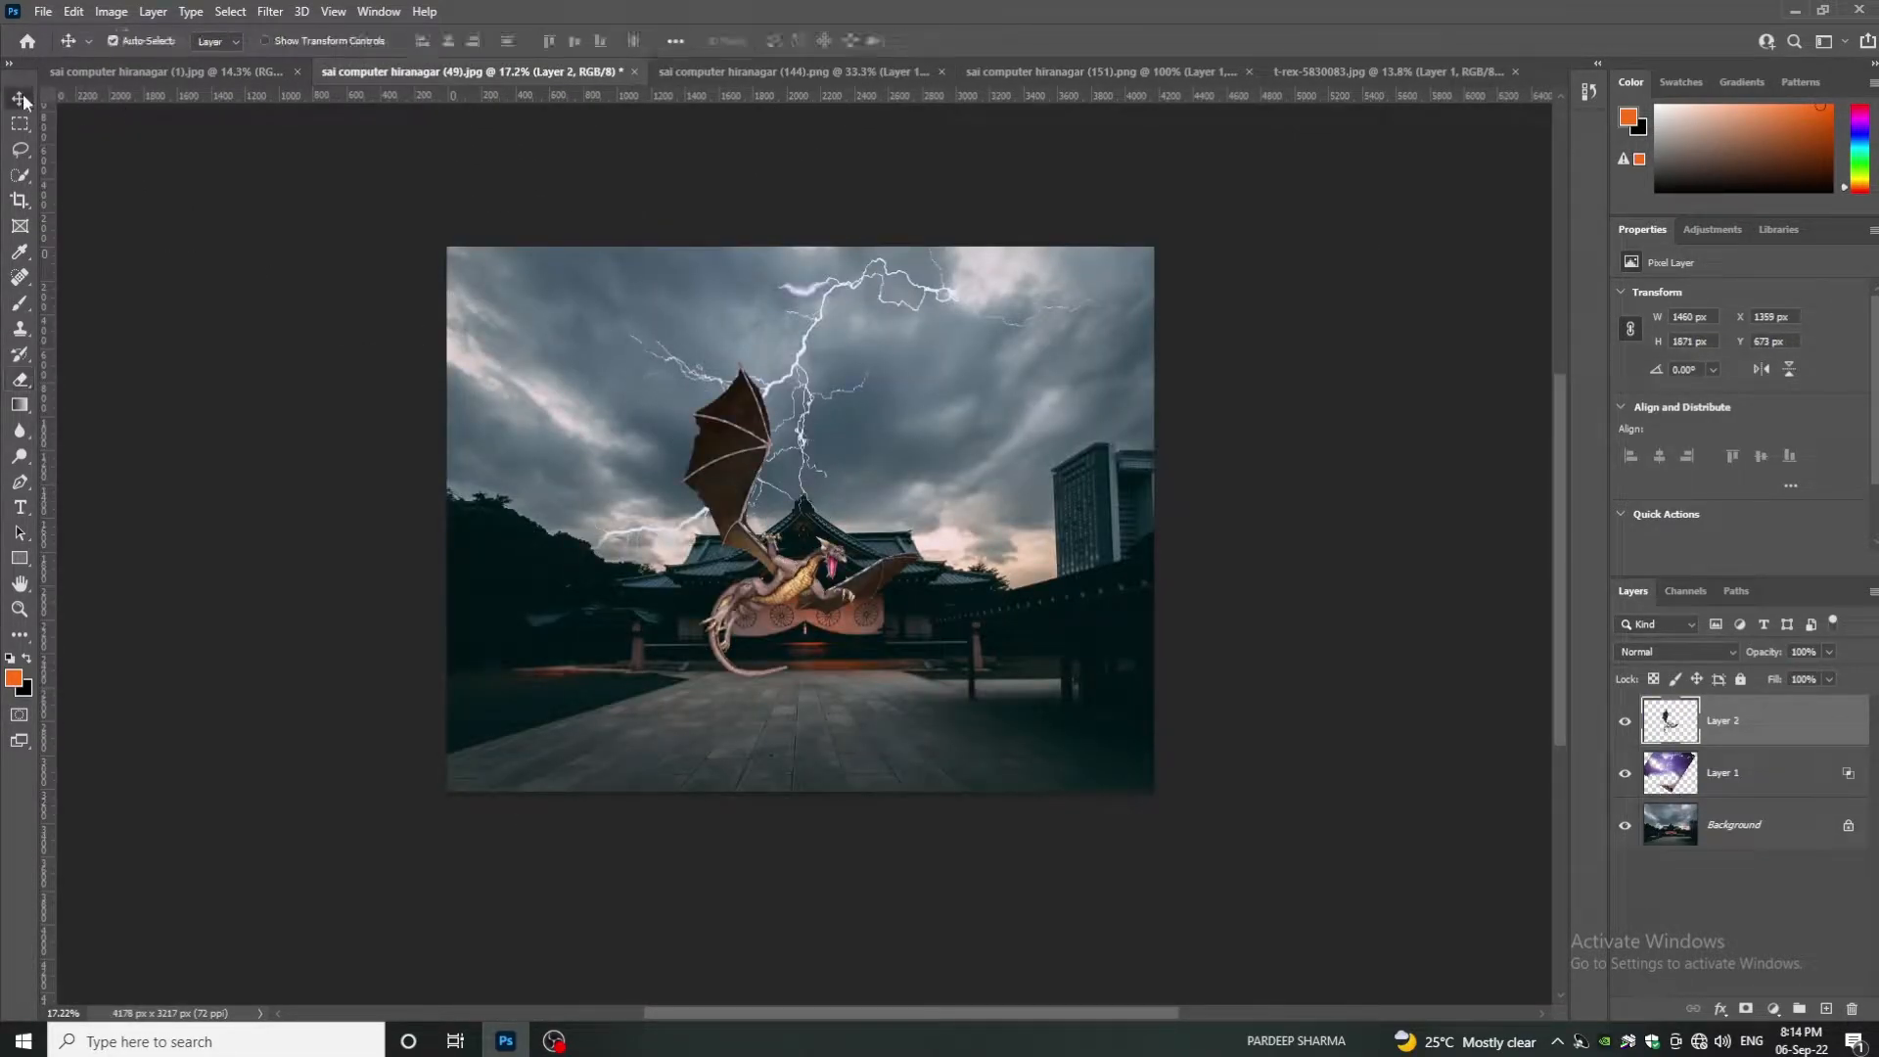
key(ctrl+t)
right_click(814, 584)
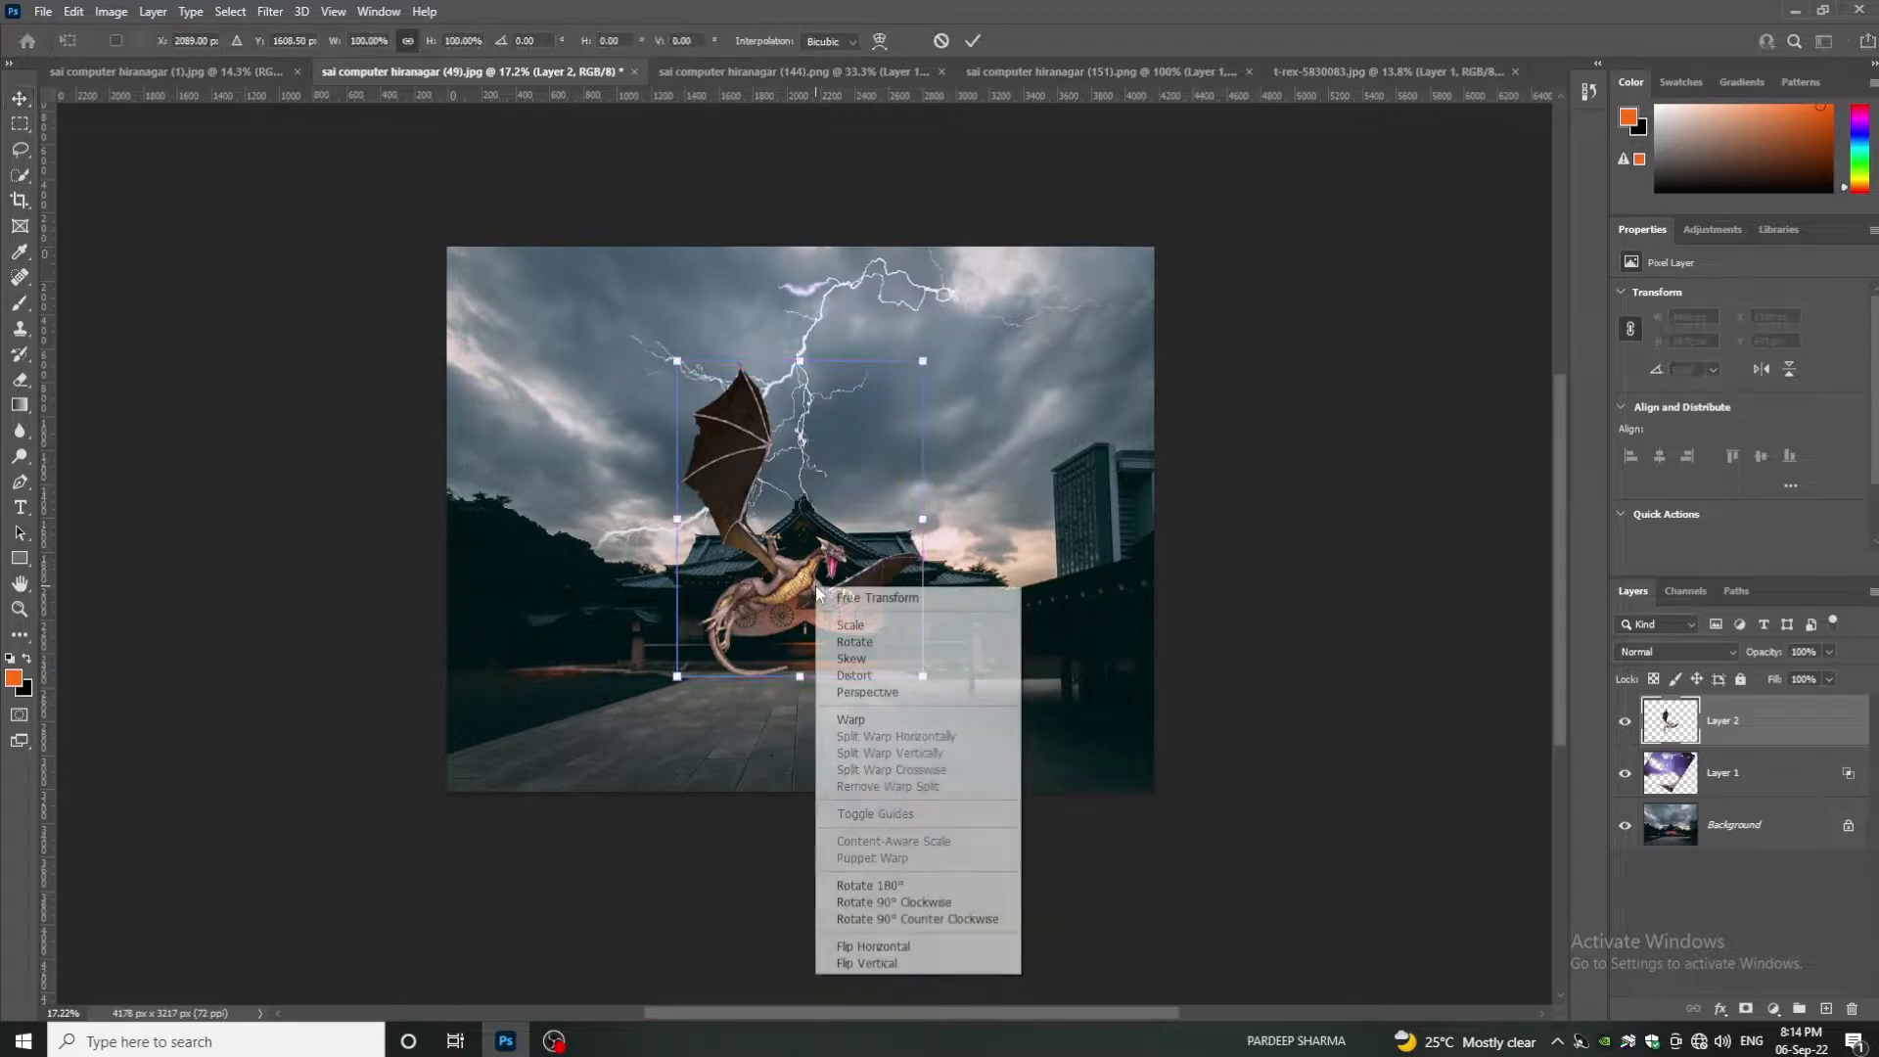
click(900, 947)
drag(886, 480, 1030, 380)
scroll(1030, 379, up, 3)
scroll(1030, 374, up, 1)
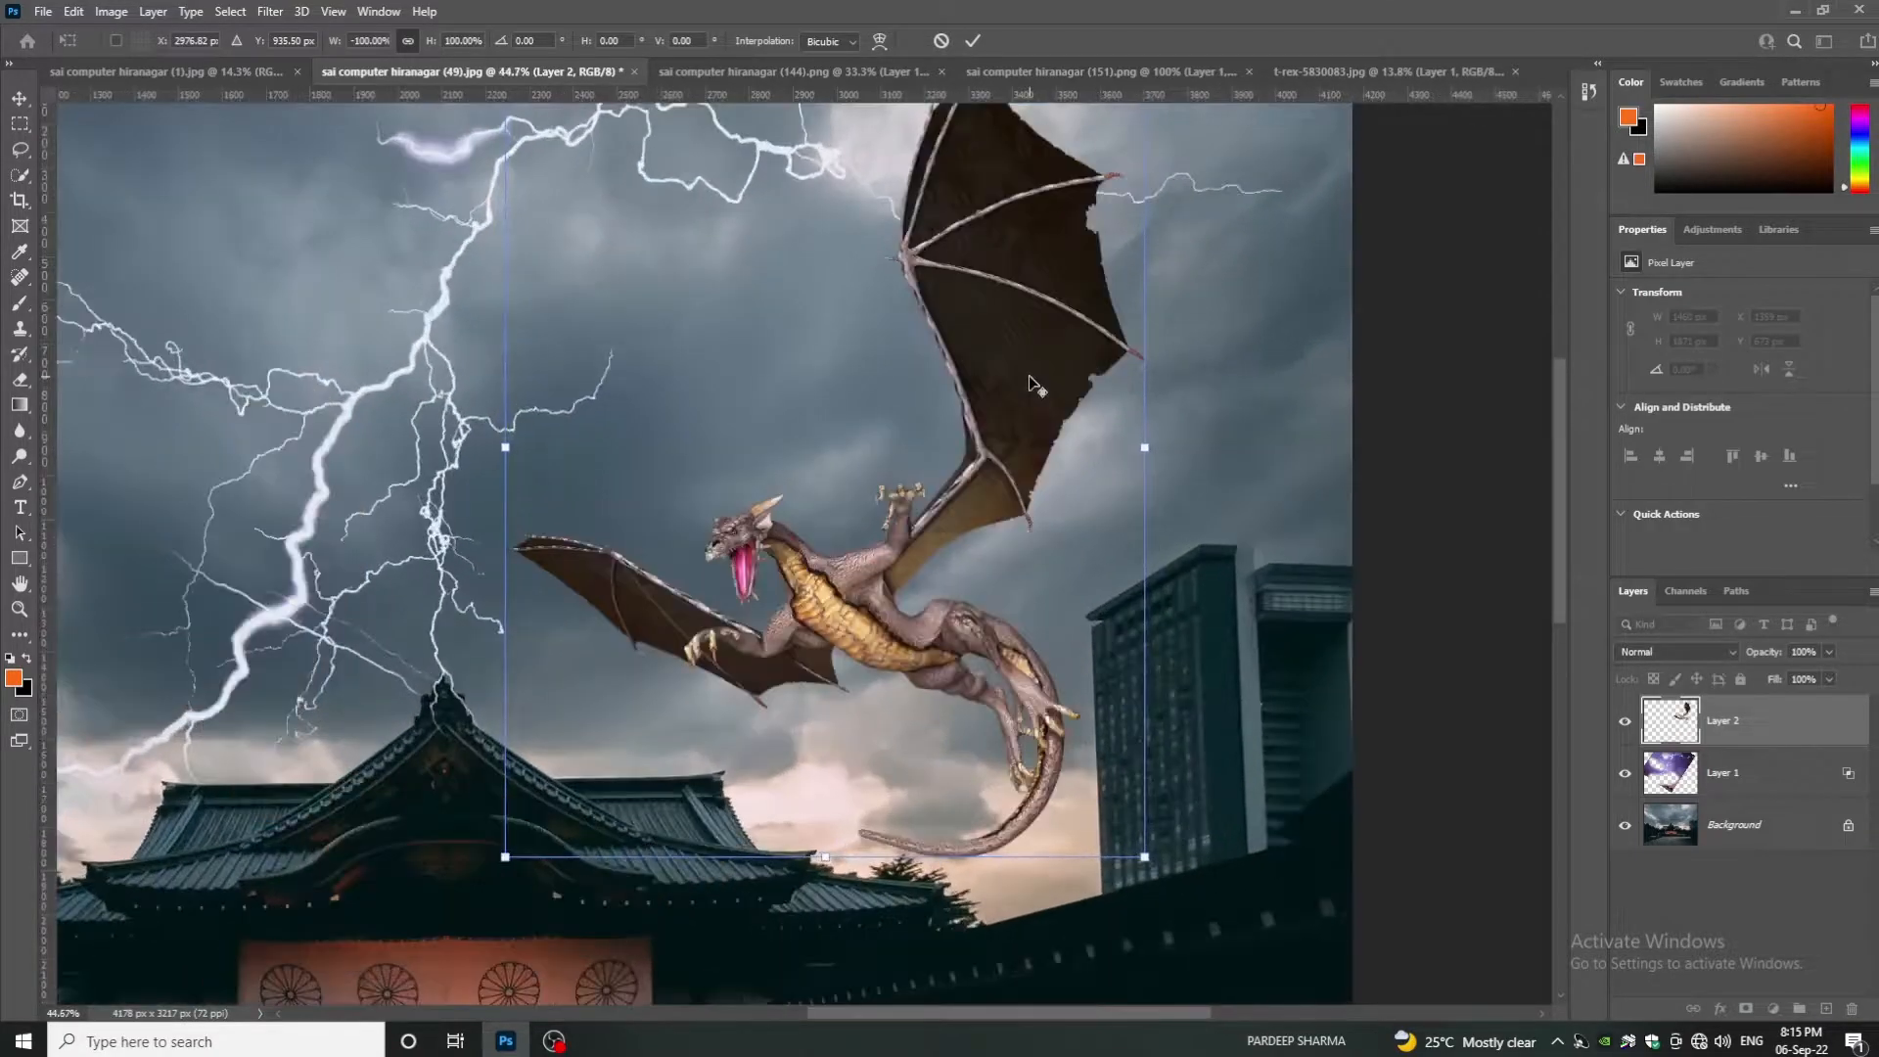
scroll(1030, 374, down, 2)
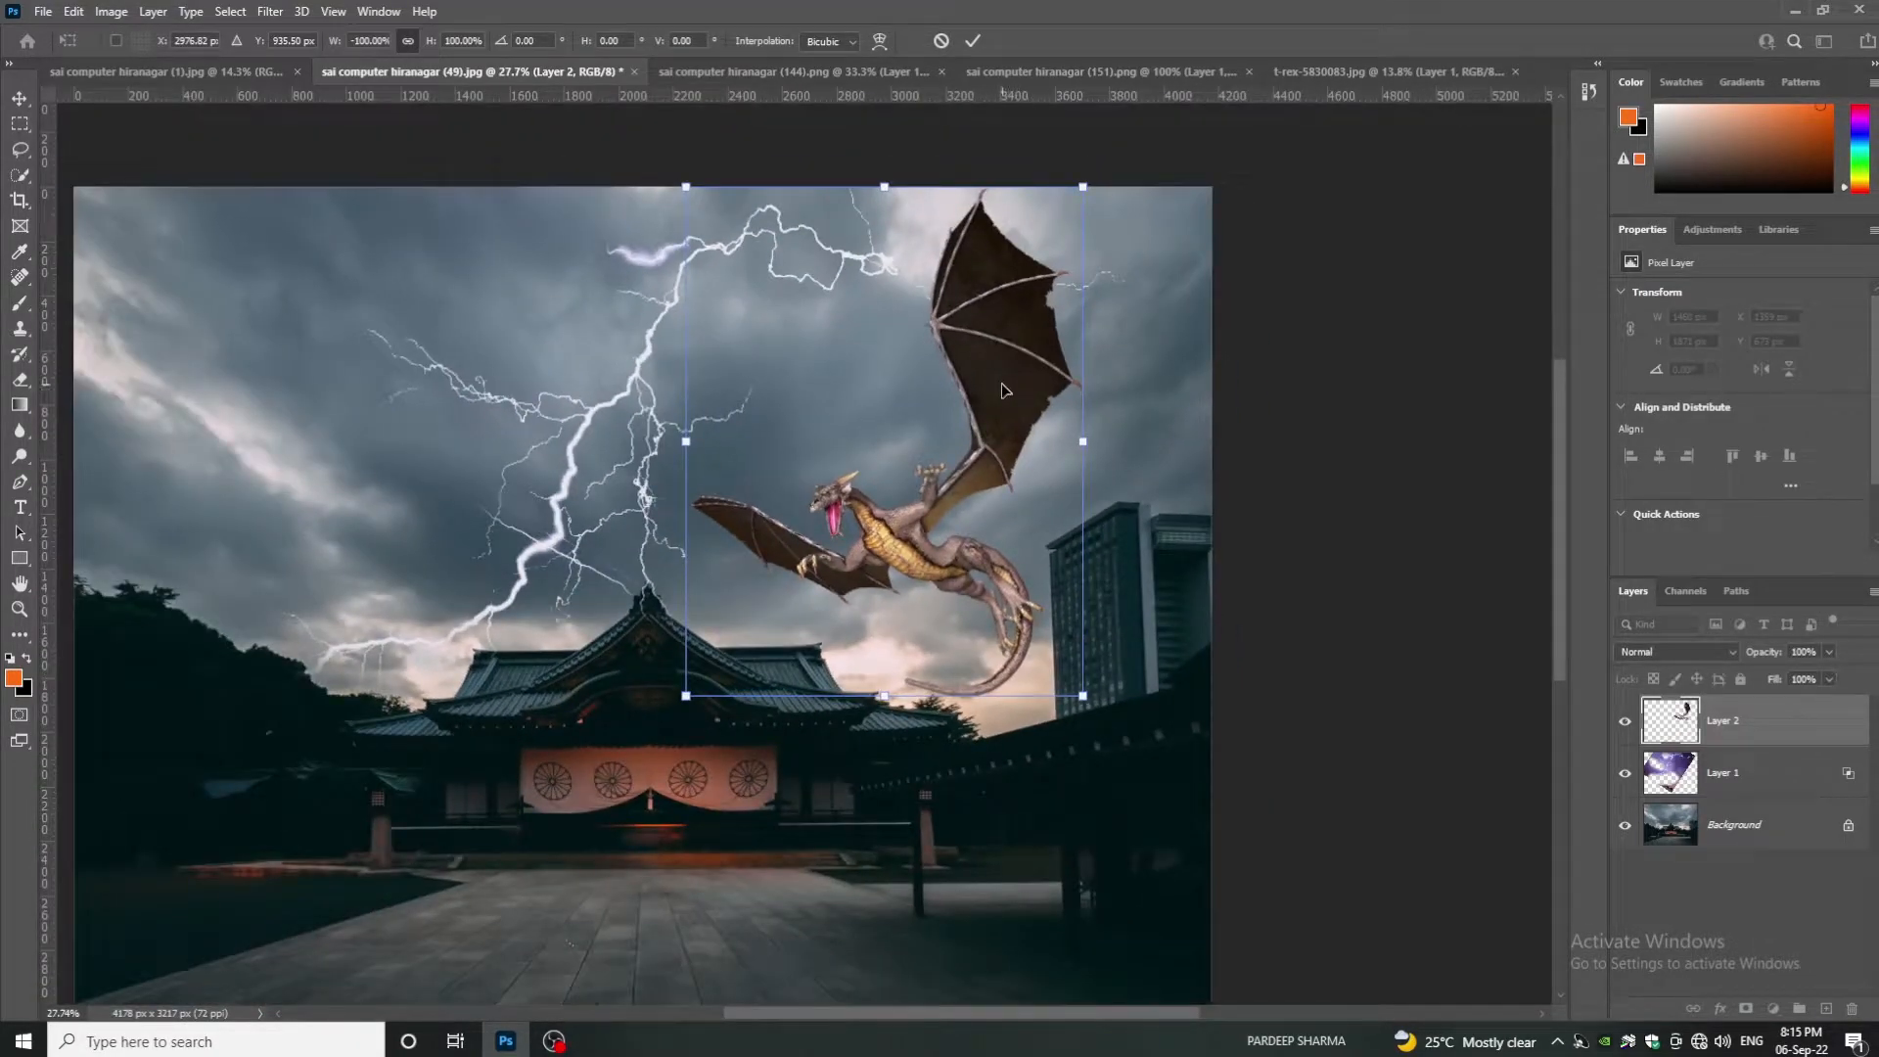
drag(1004, 392, 1026, 391)
key(Return)
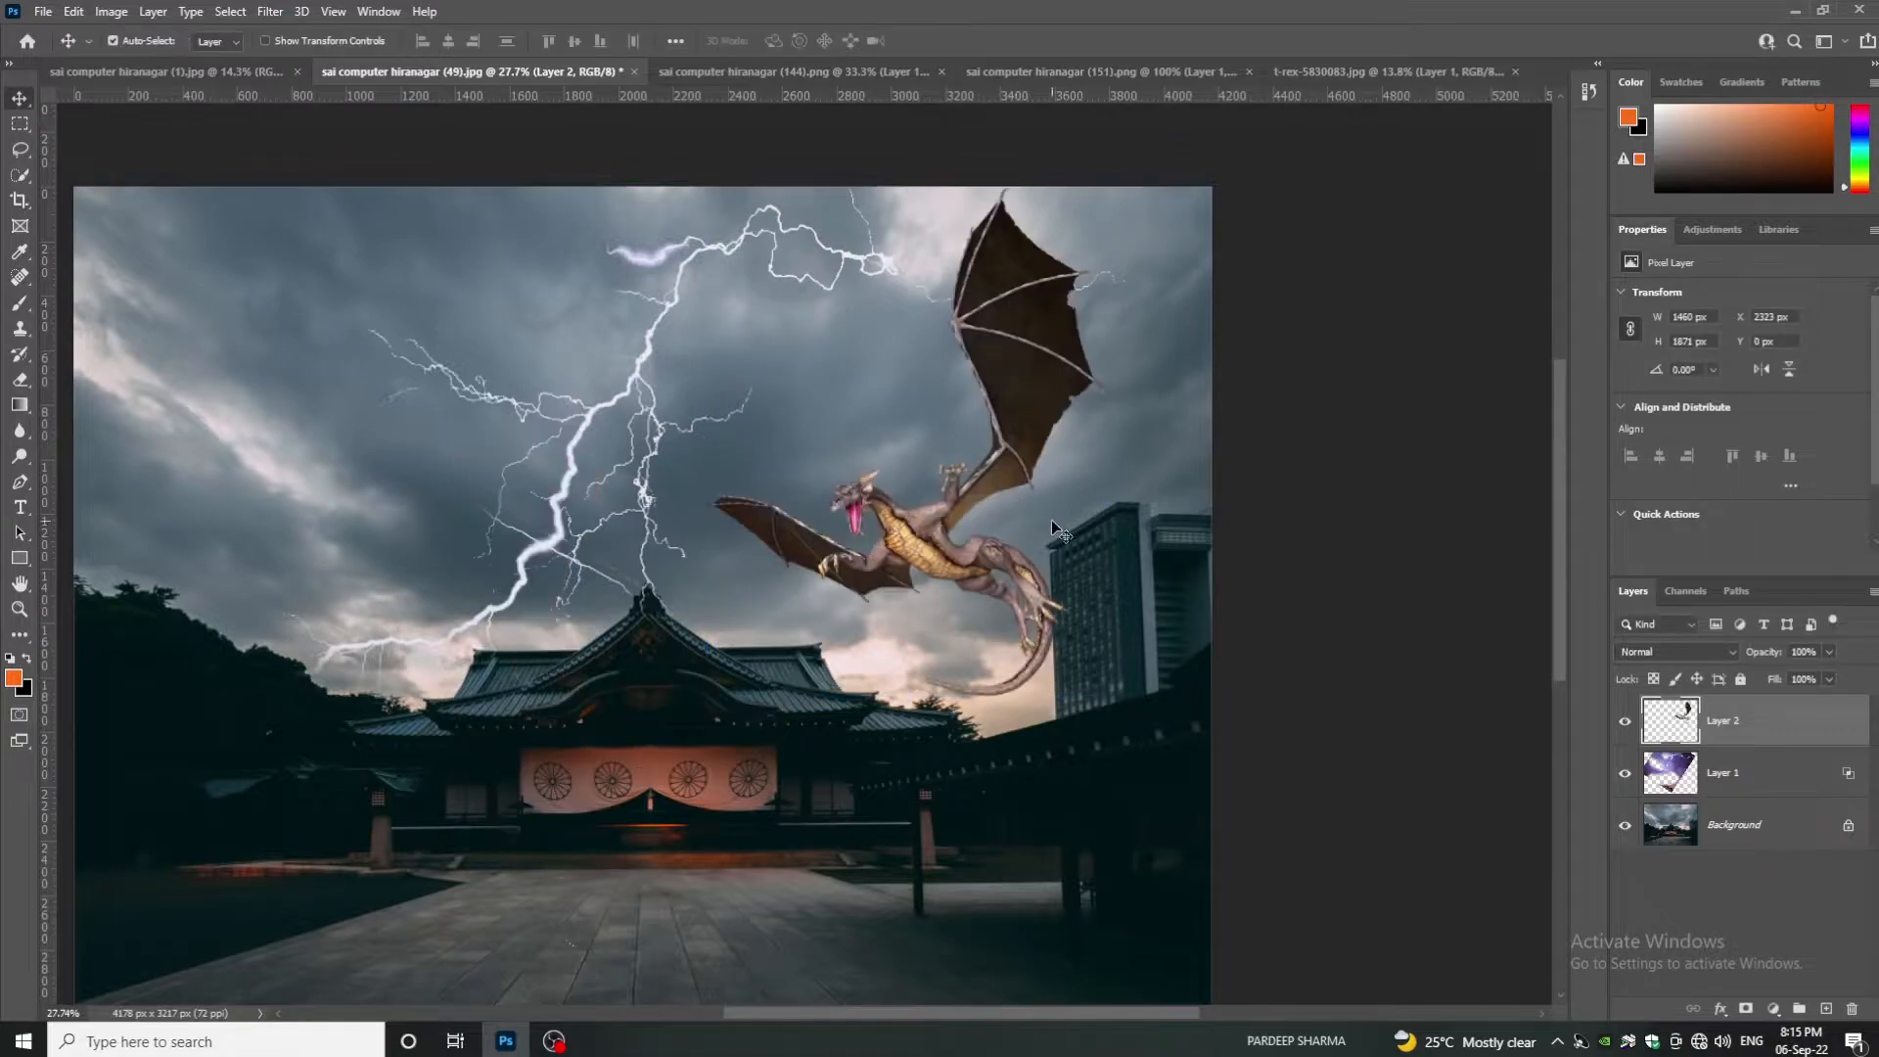
- Add a Levels adjustment limited to the dragon's outline, midtones darkened to 0.74
ctrl+click(1661, 729)
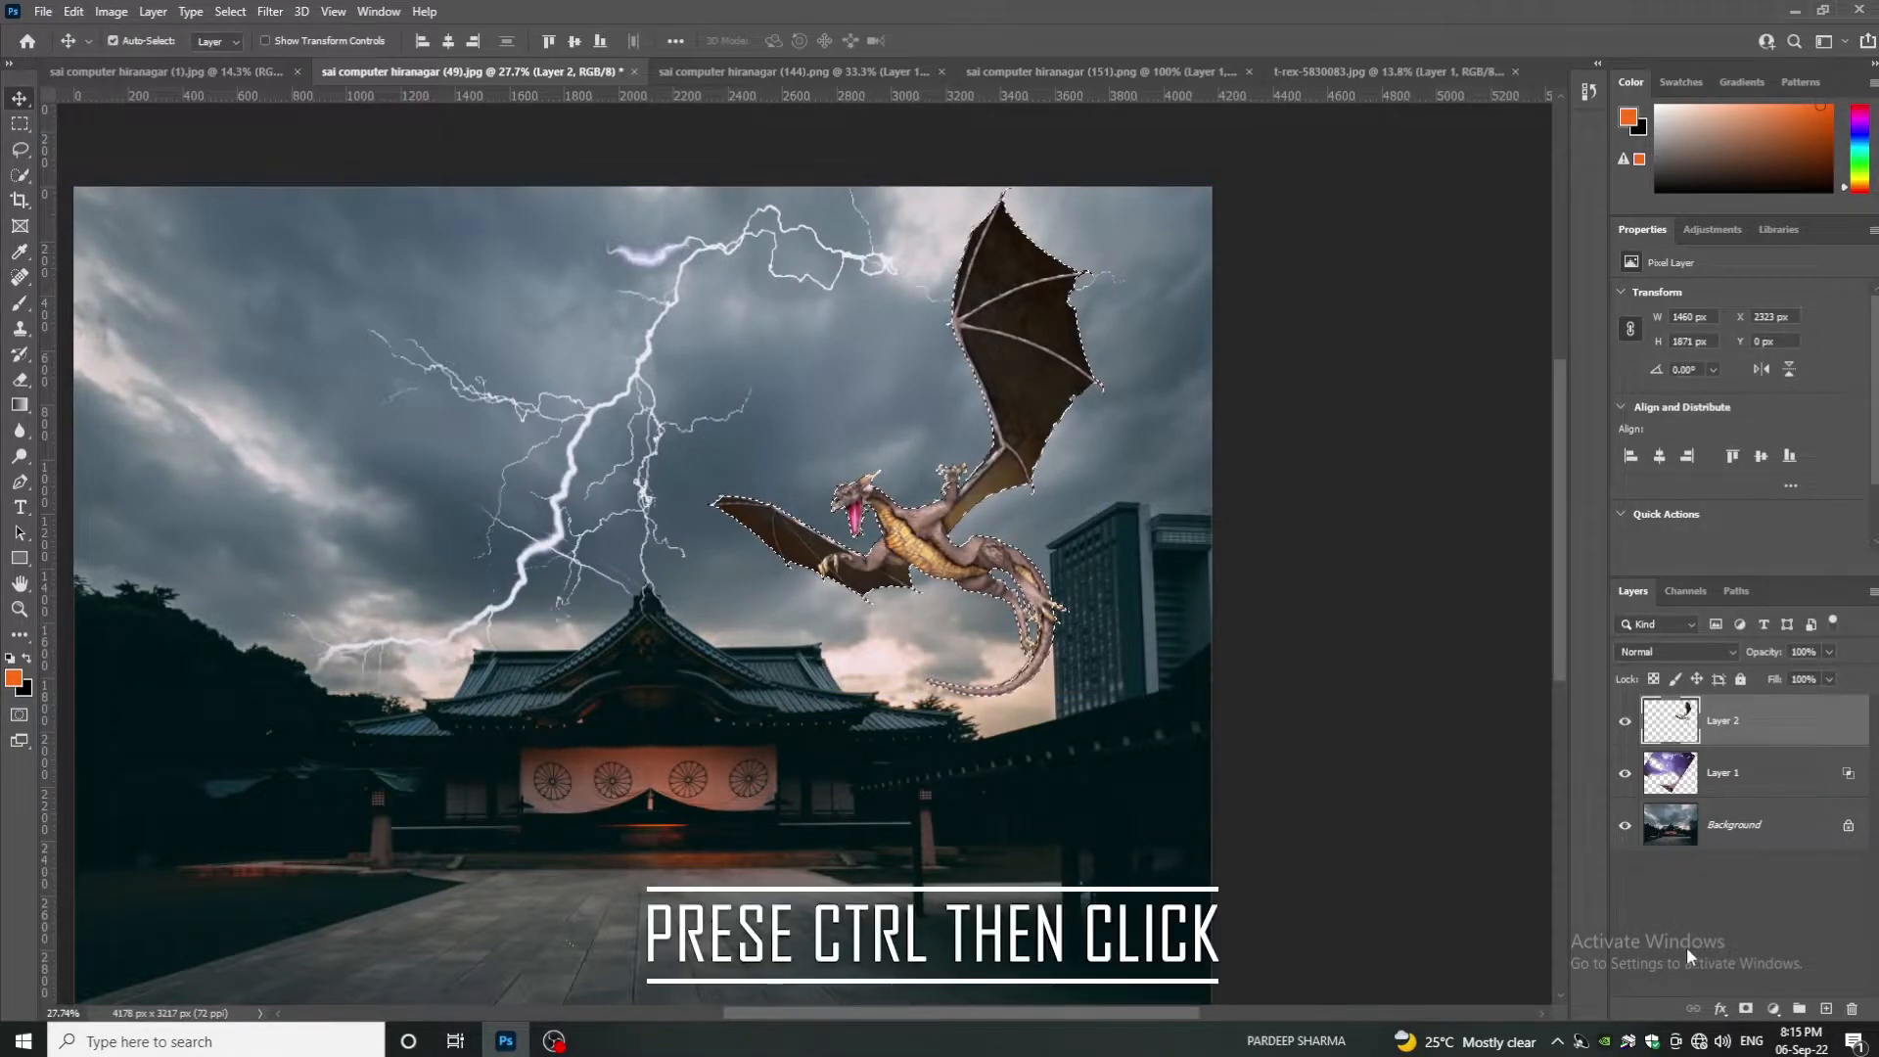
click(1773, 1008)
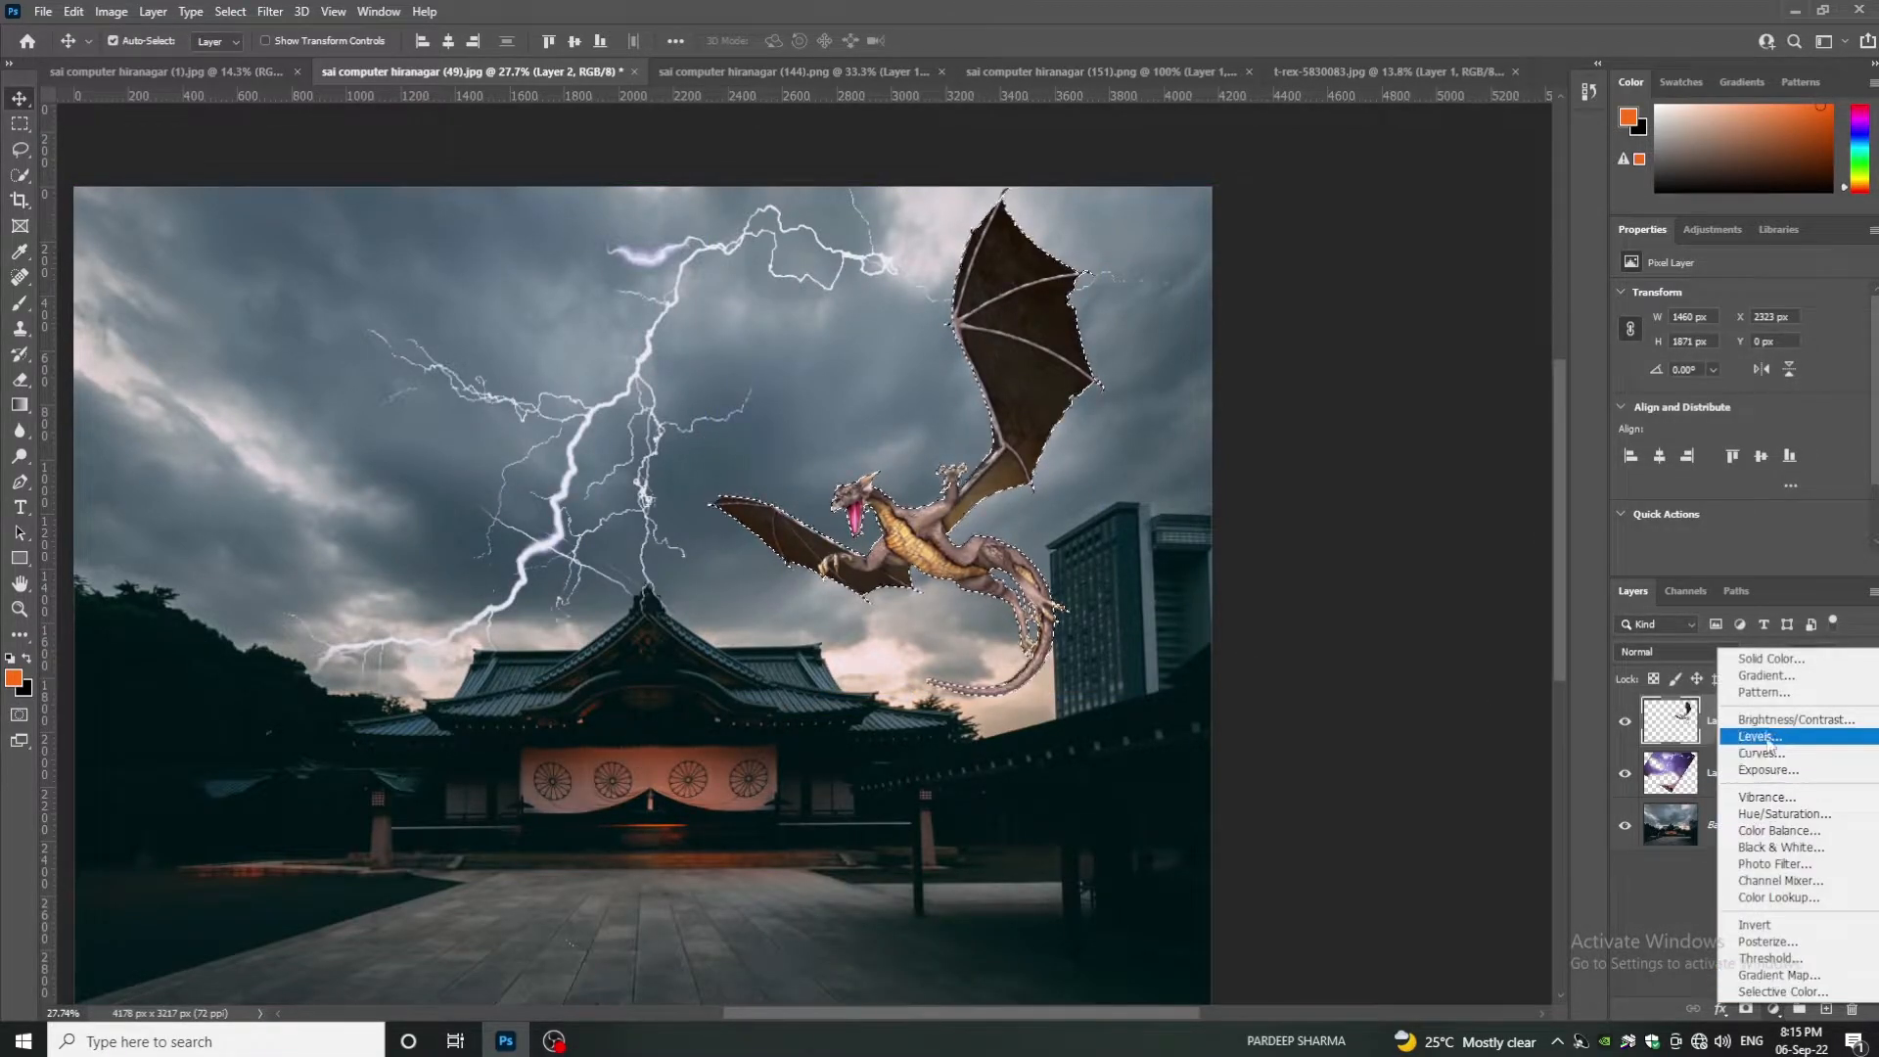
click(1752, 741)
drag(1762, 436, 1770, 435)
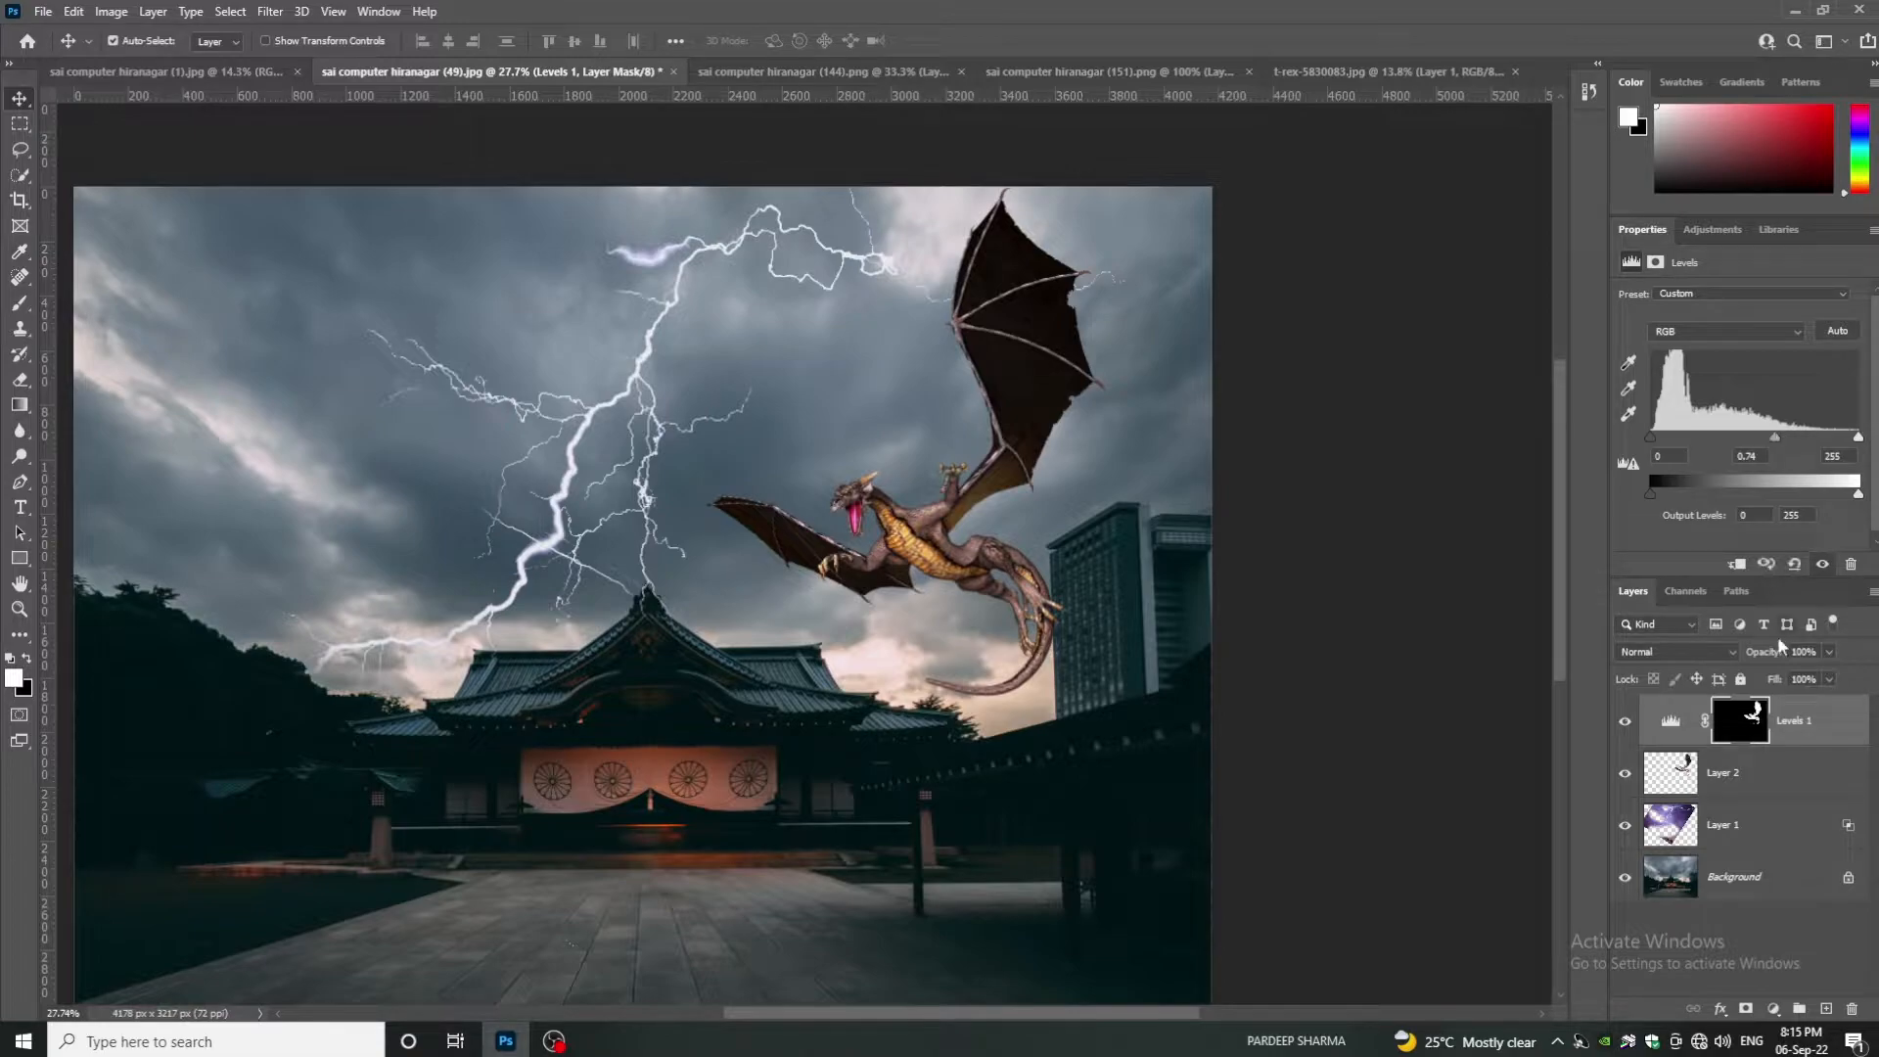
- Edit the Levels mask so the darkening covers the dragon's wings and body
click(1740, 732)
key(b)
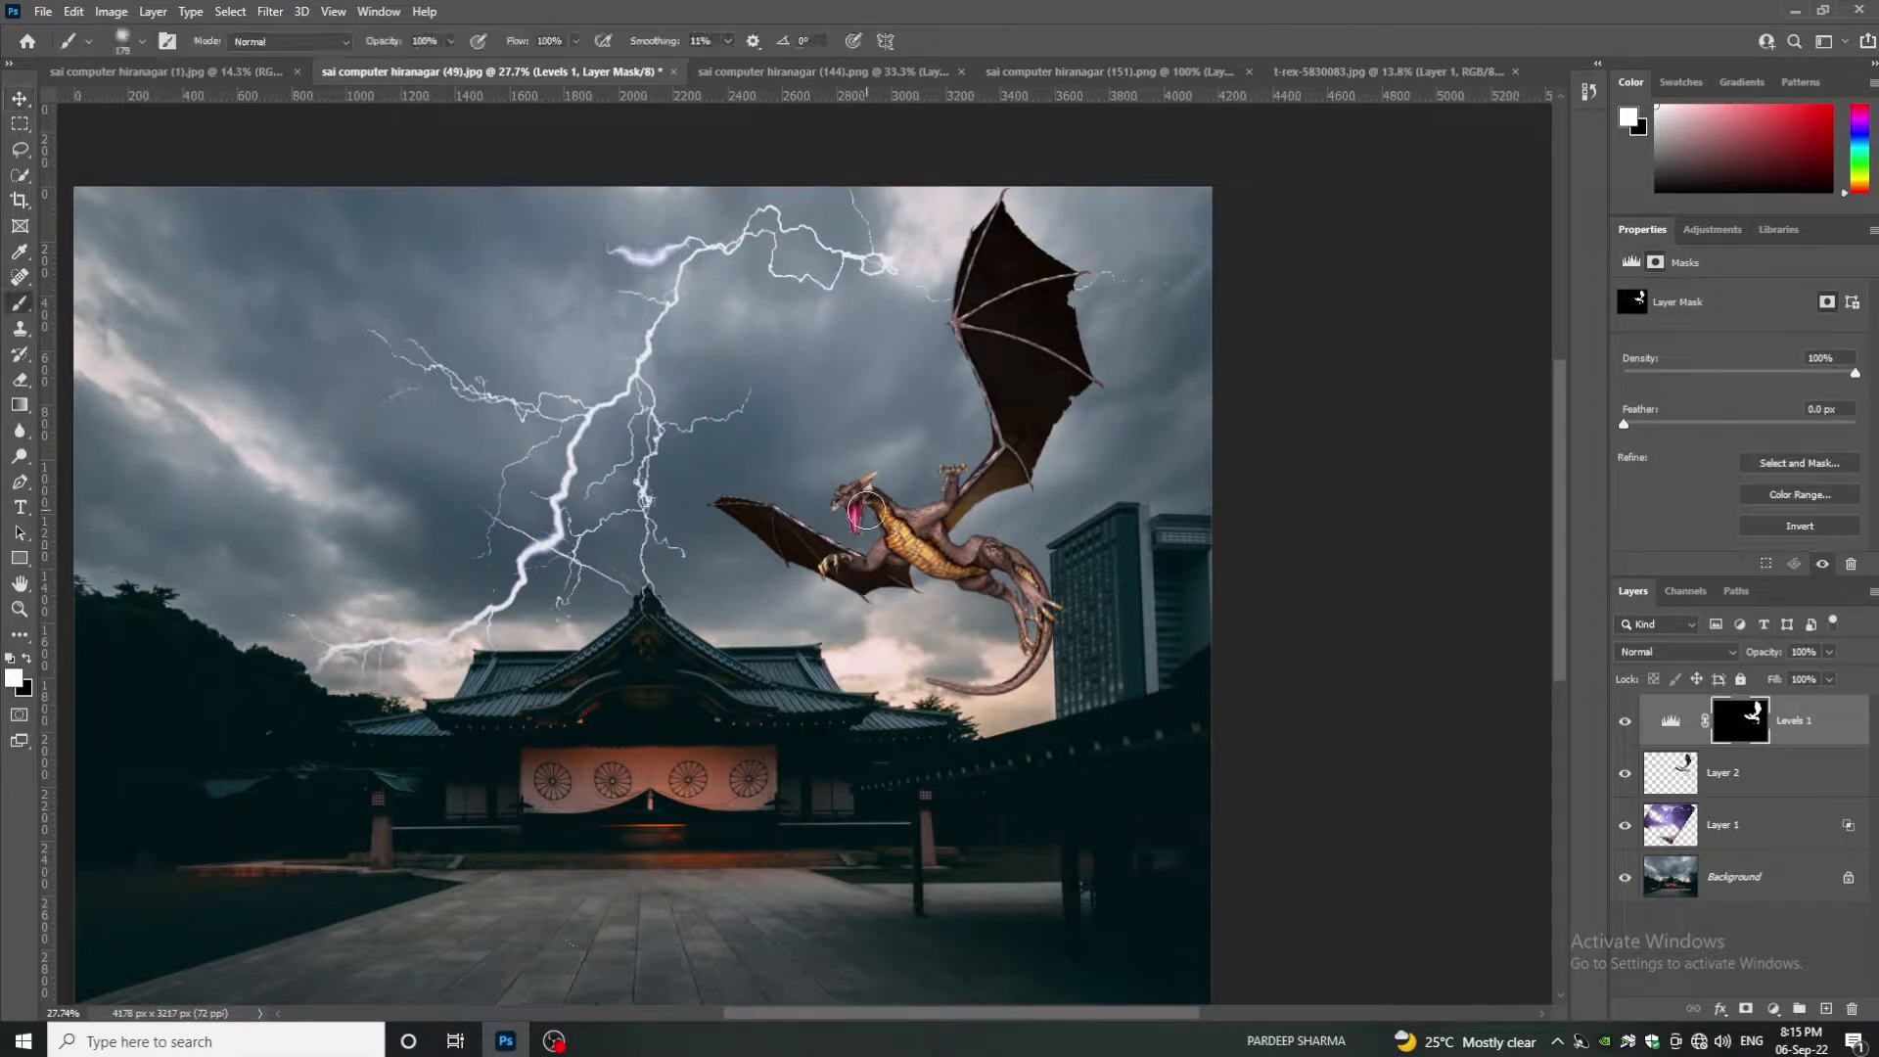
scroll(866, 510, up, 5)
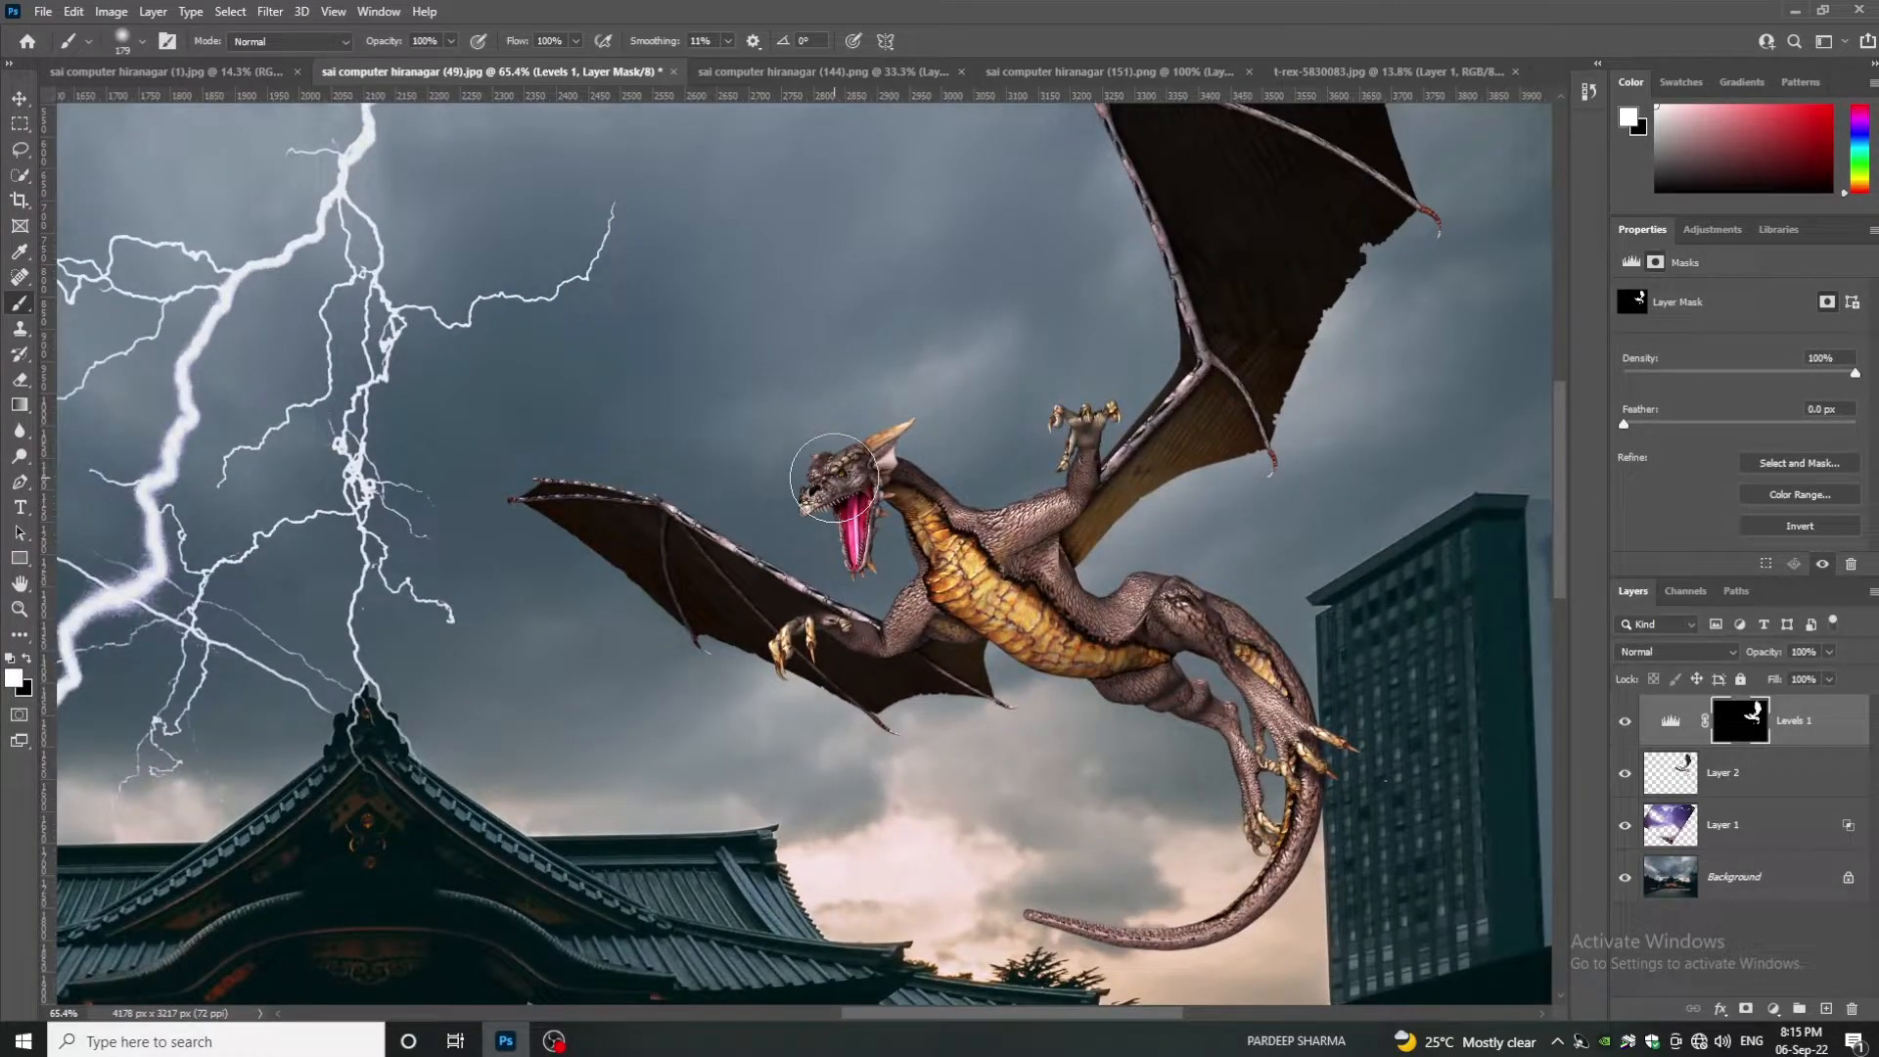
key(e)
drag(691, 493, 628, 496)
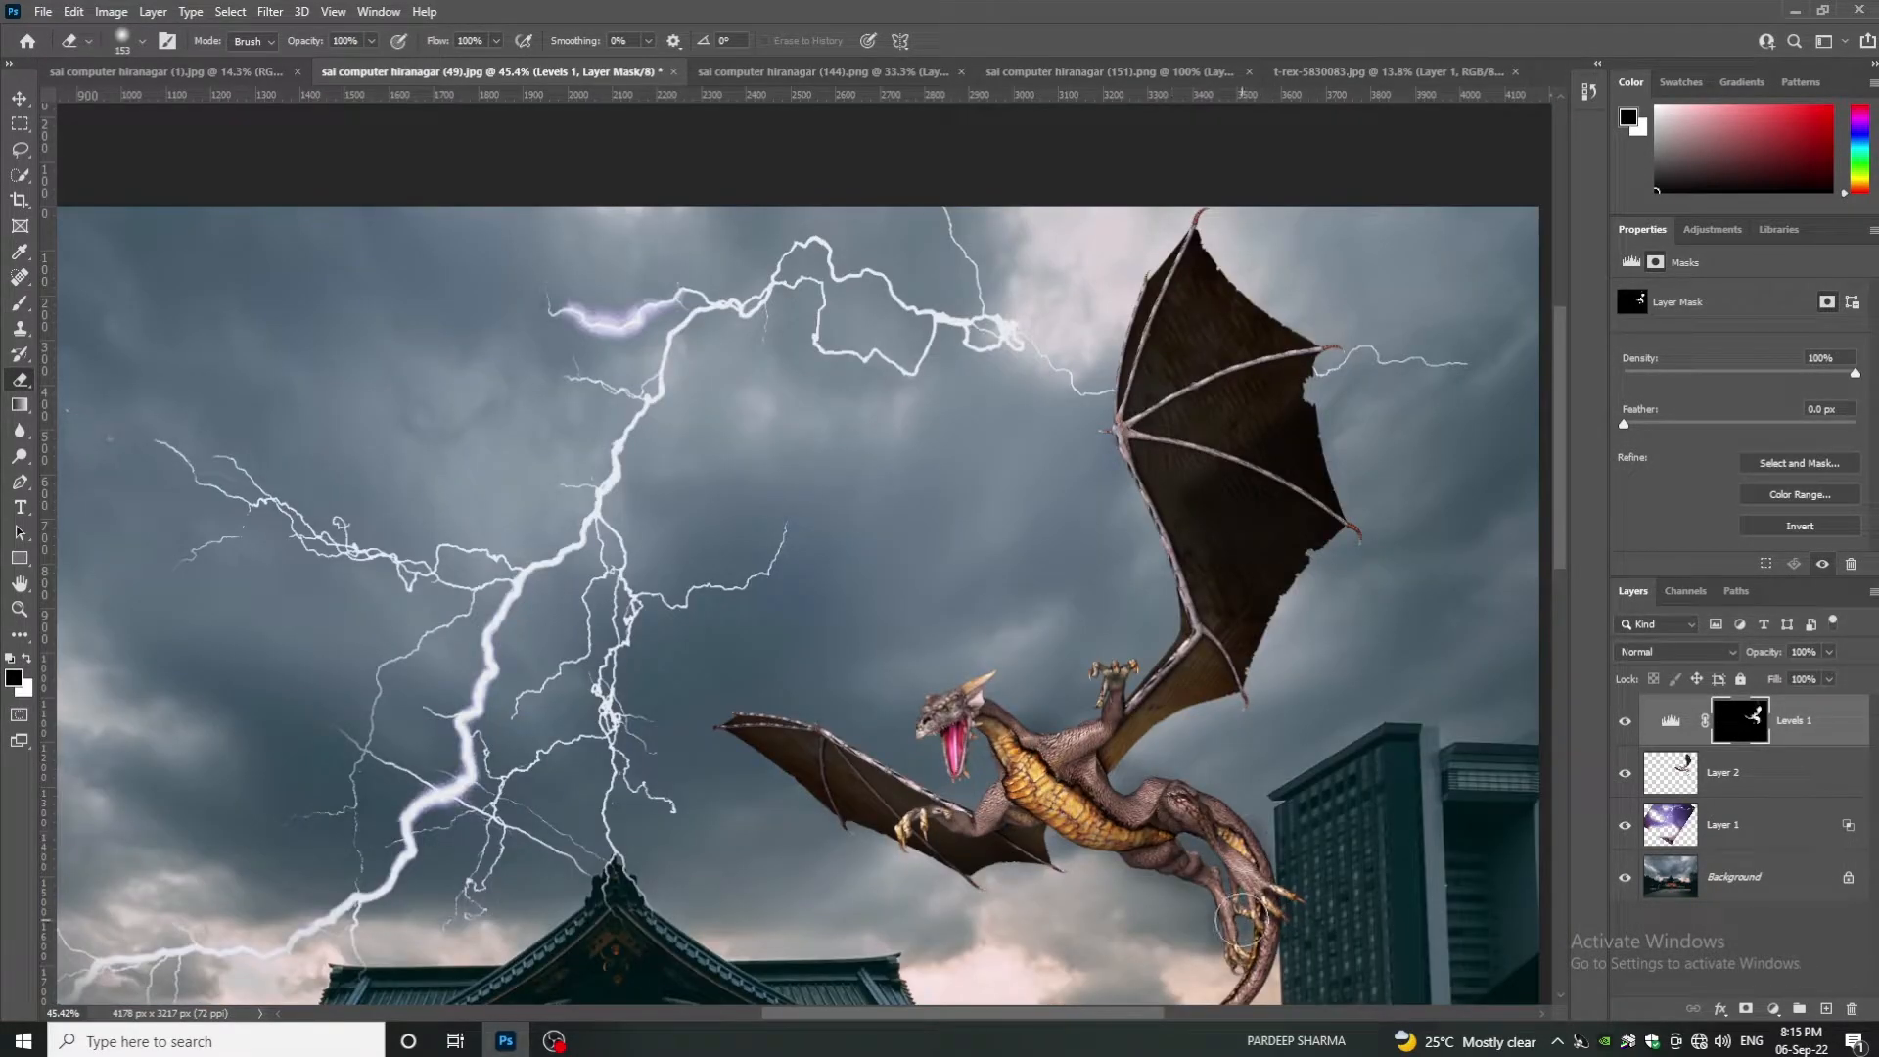
scroll(1229, 885, down, 3)
drag(1220, 780, 1266, 699)
scroll(1164, 853, up, 7)
right_click(1268, 756)
drag(1382, 570, 1458, 548)
mouse_move(1258, 715)
mouse_down()
mouse_move(1228, 213)
mouse_move(1177, 878)
mouse_move(1272, 914)
mouse_up()
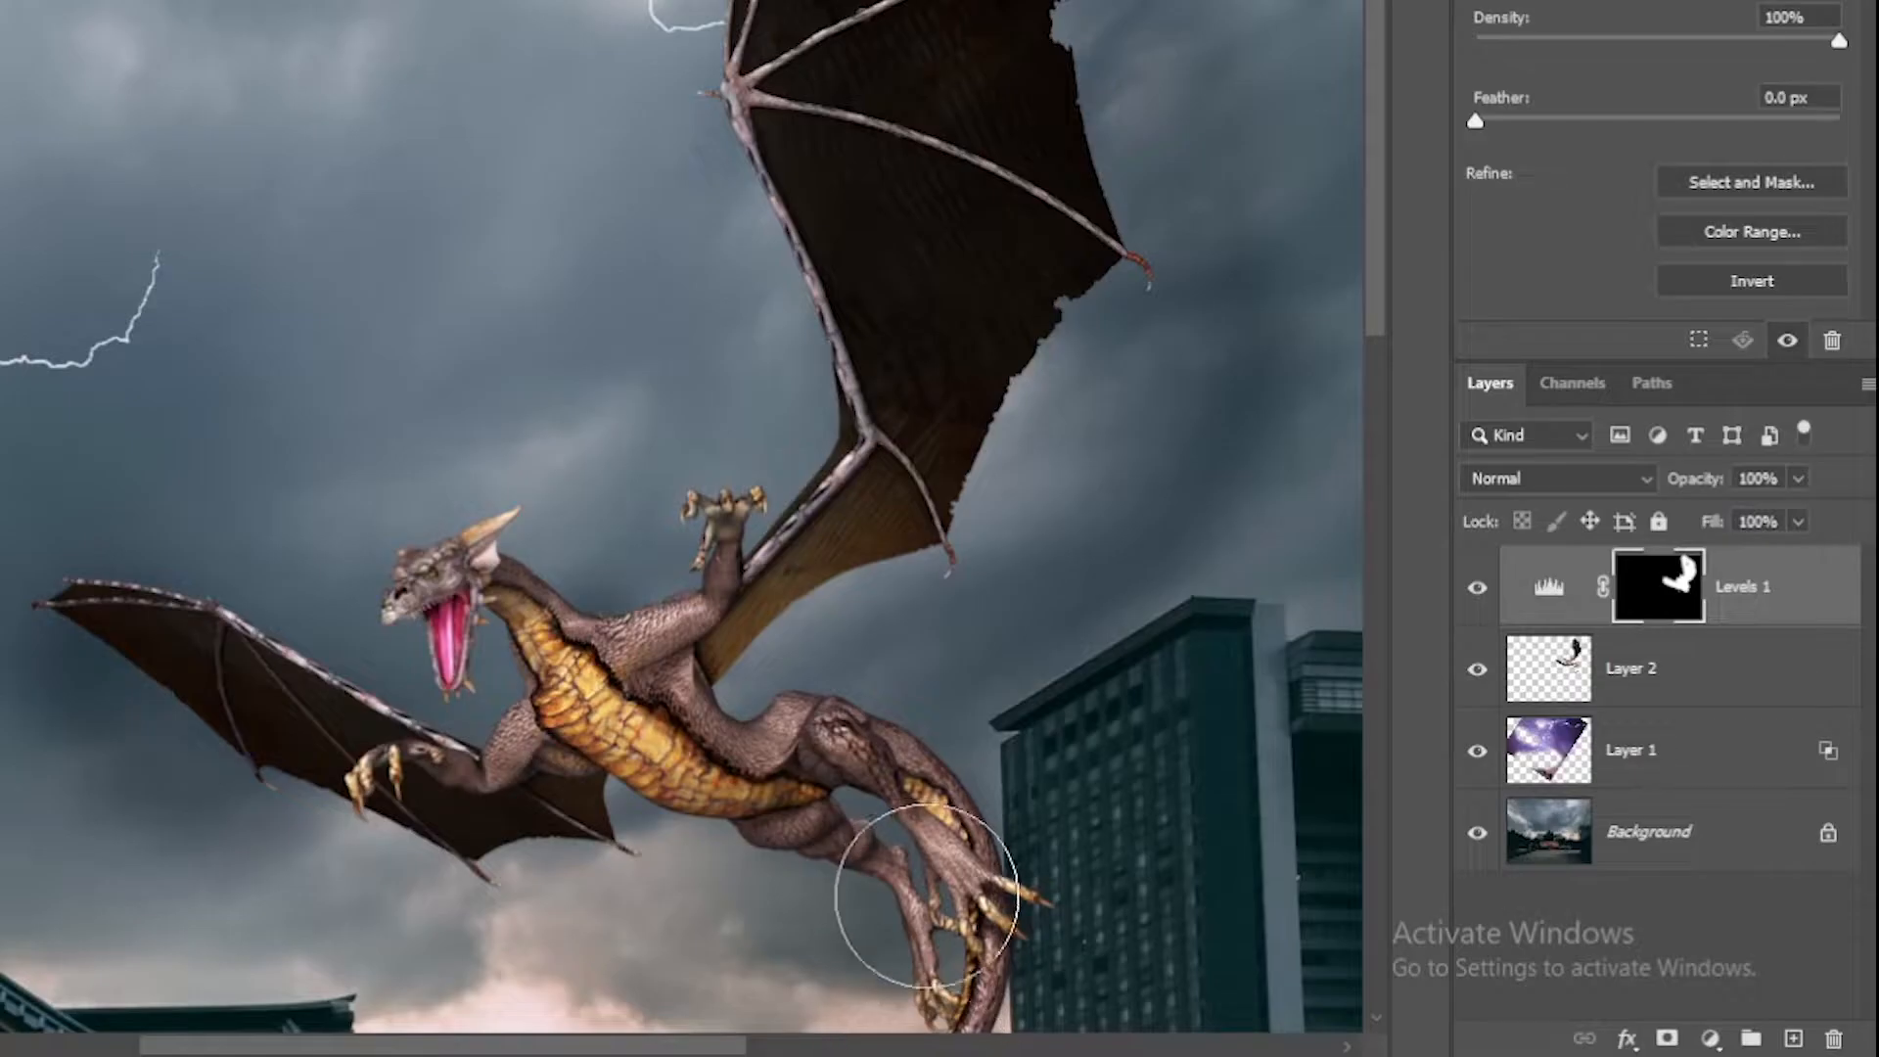
scroll(927, 890, down, 8)
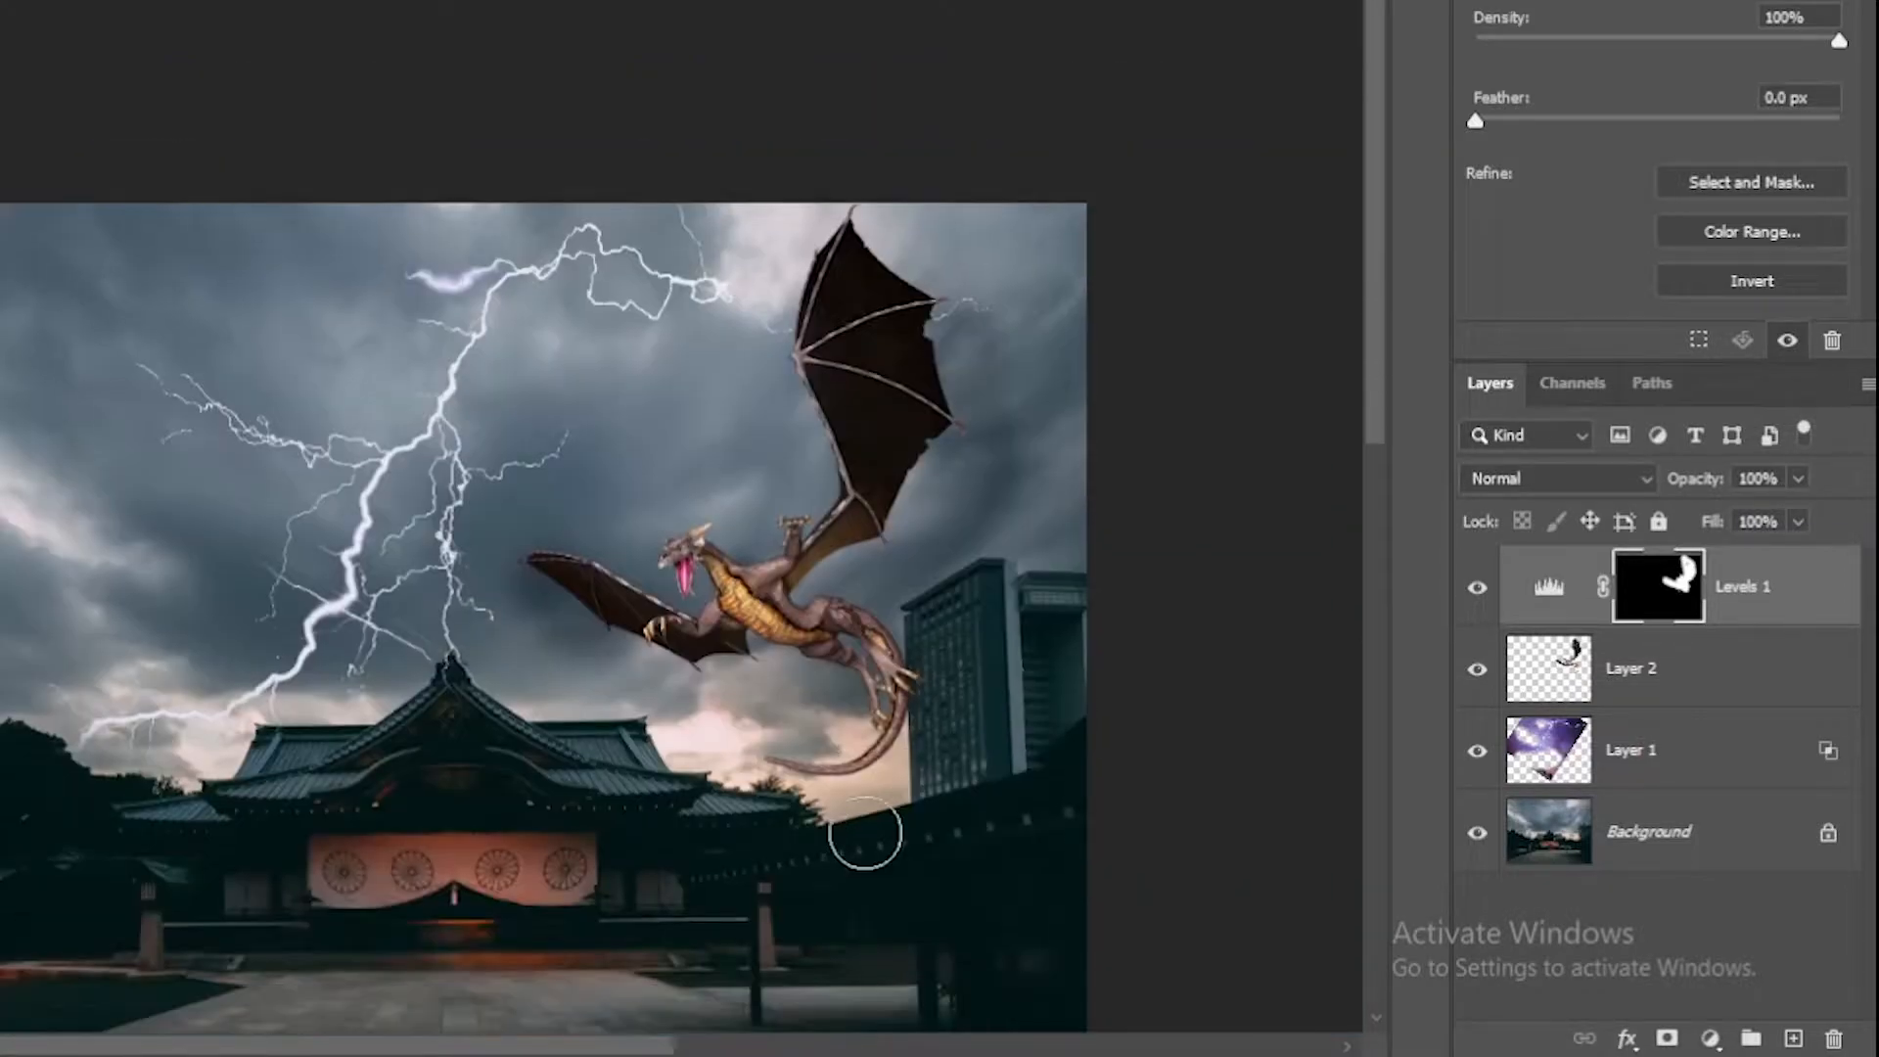
scroll(861, 881, down, 1)
scroll(1019, 822, up, 3)
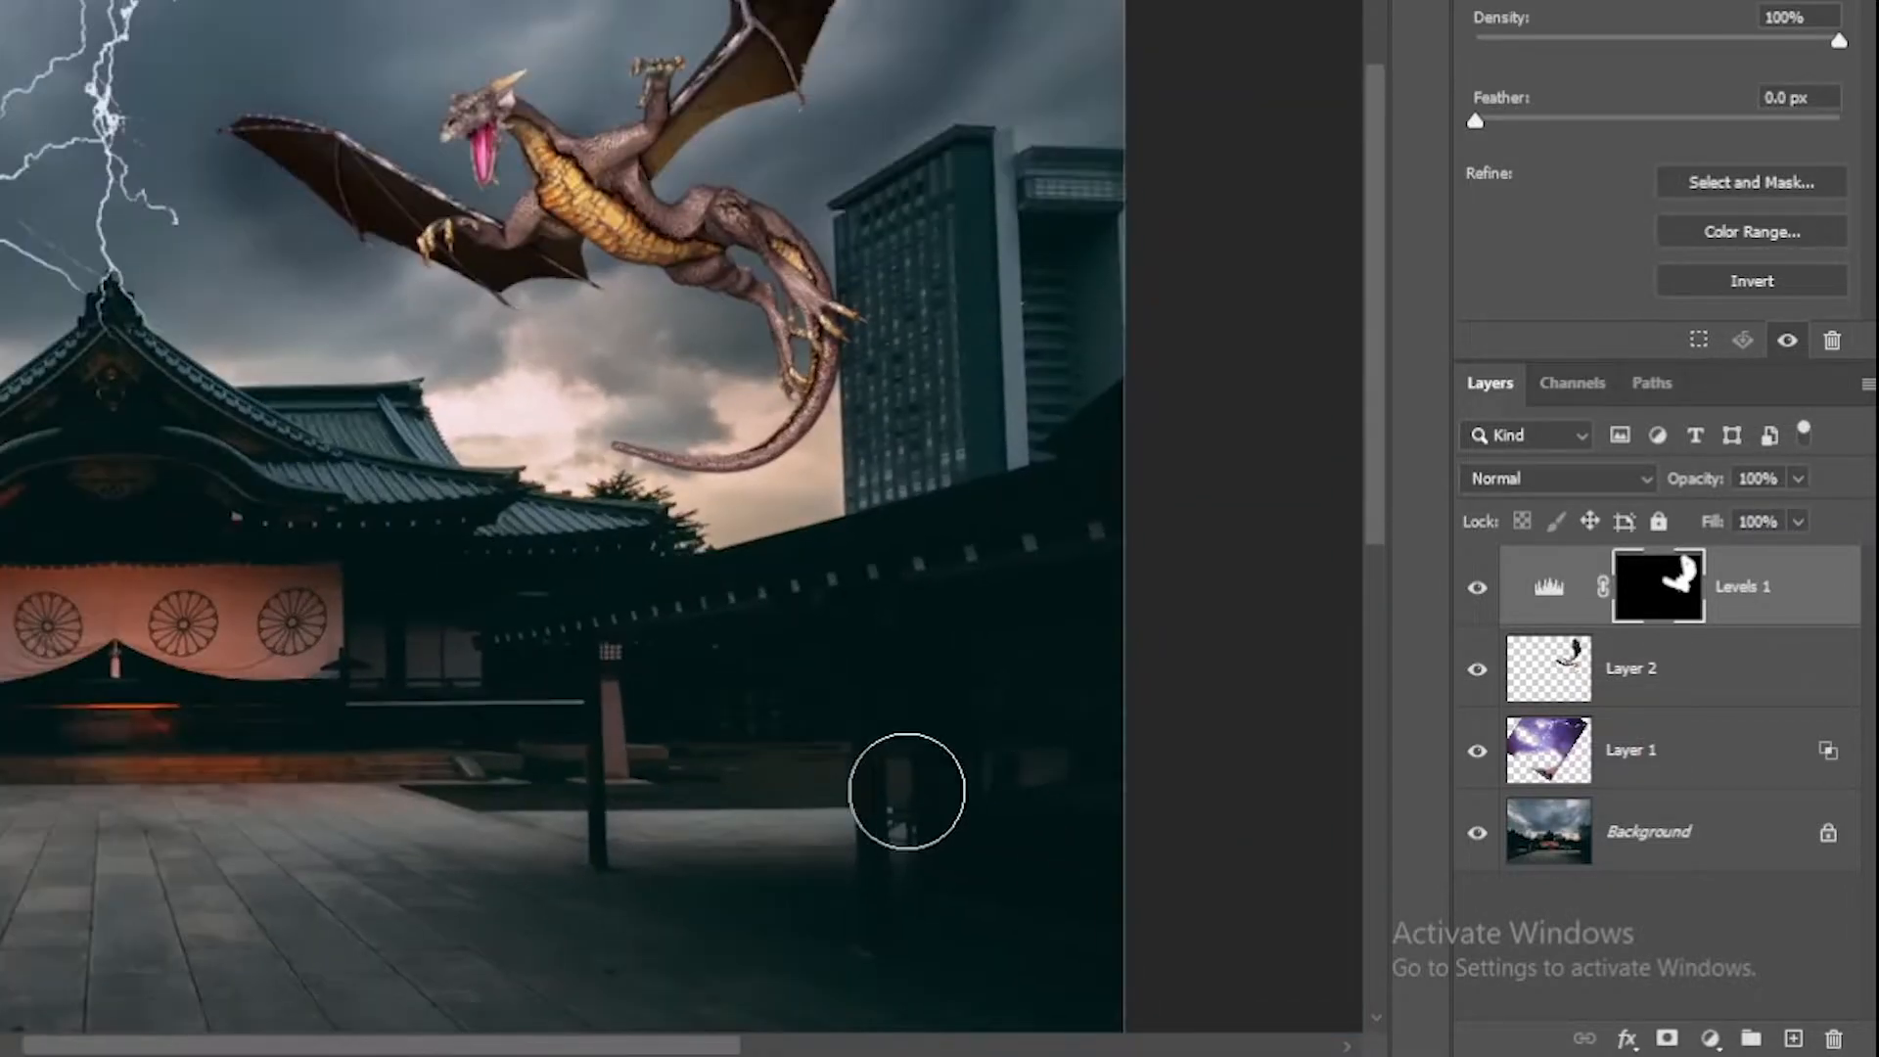
click(1732, 617)
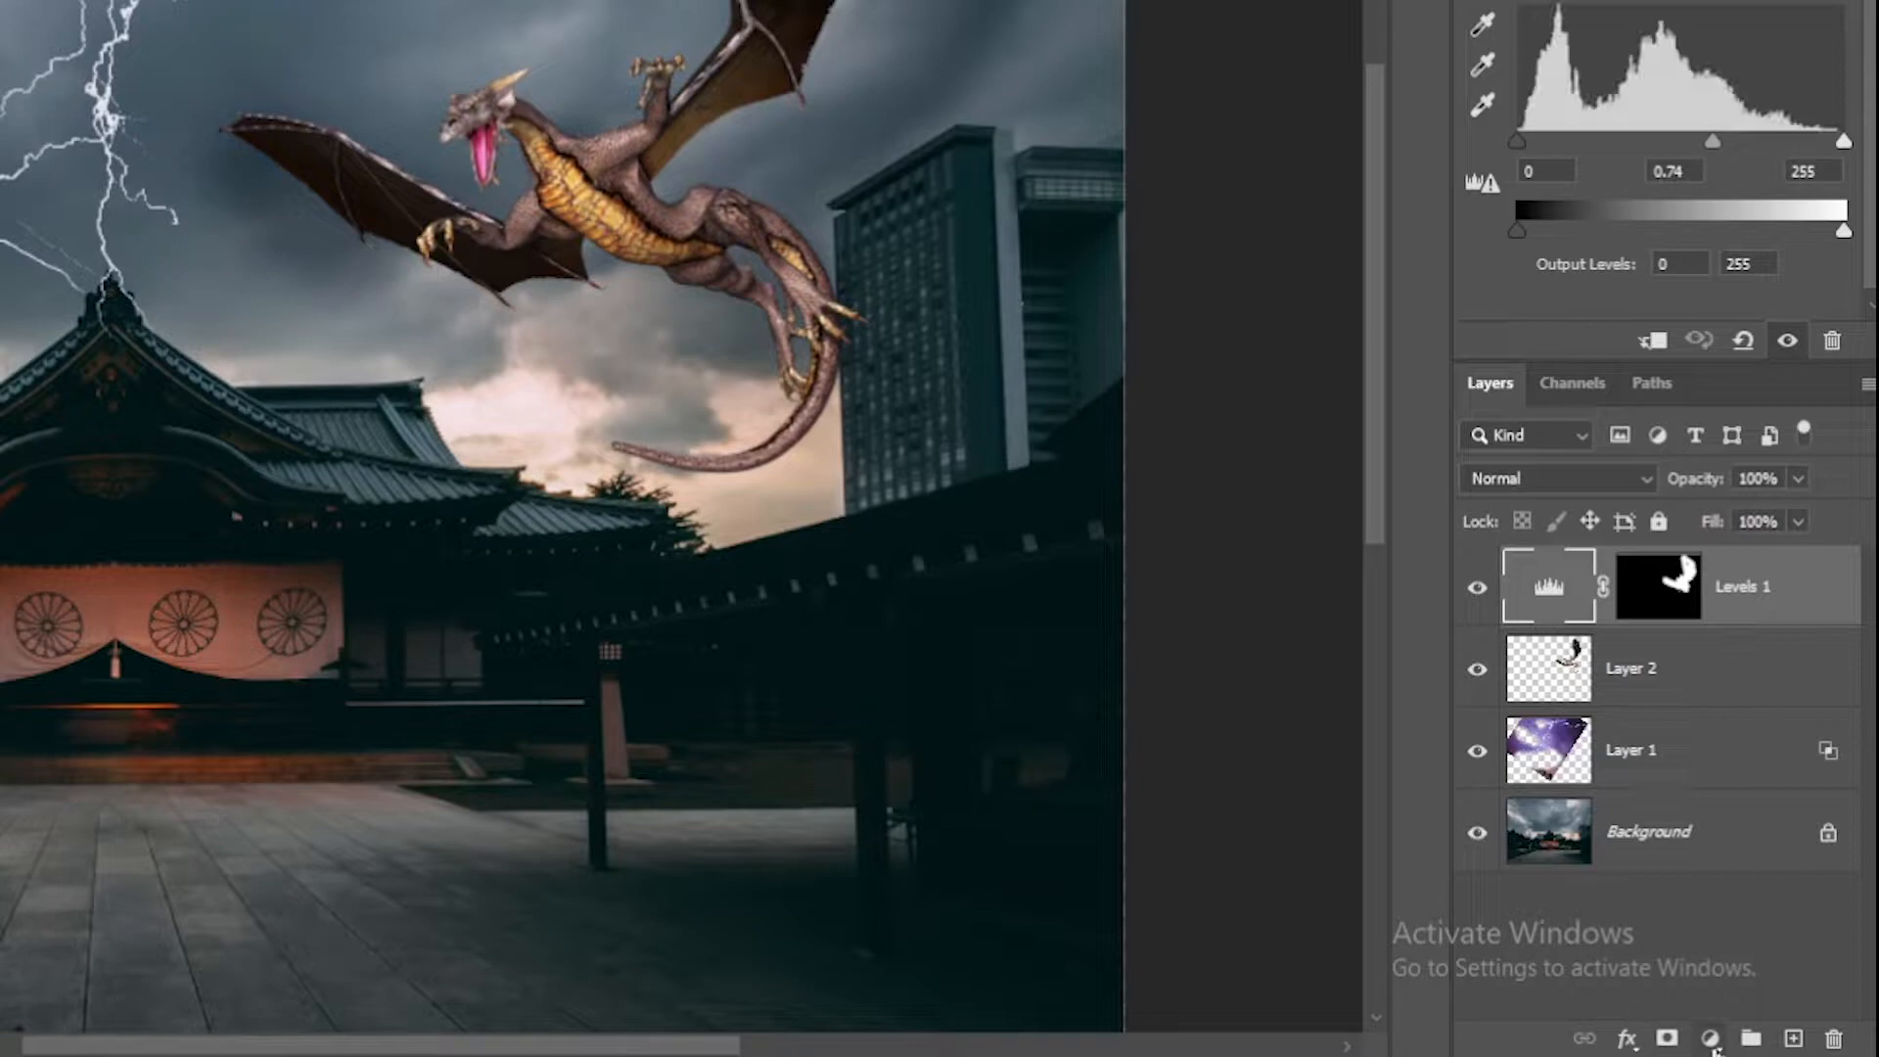
- Add a Color Balance adjustment with midtones shifted toward cyan (-13), checking shadows and highlights
click(1711, 1041)
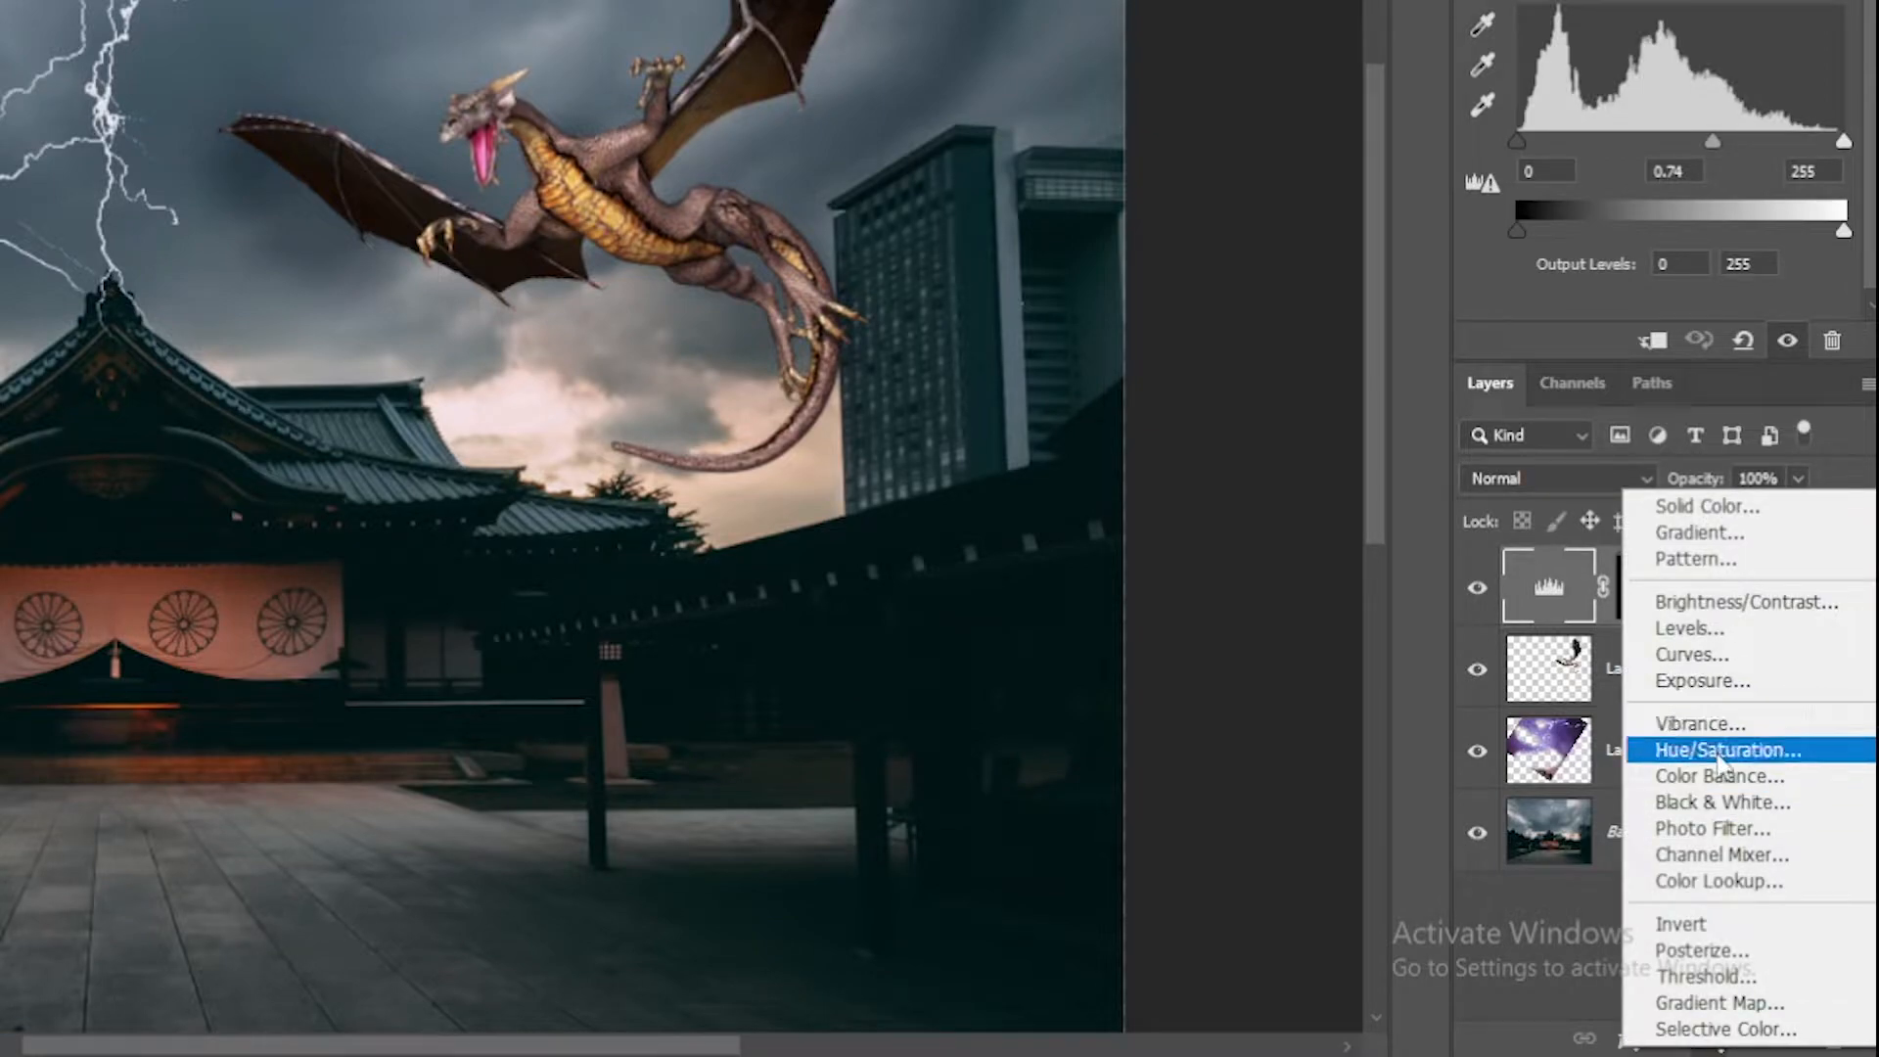
click(1720, 777)
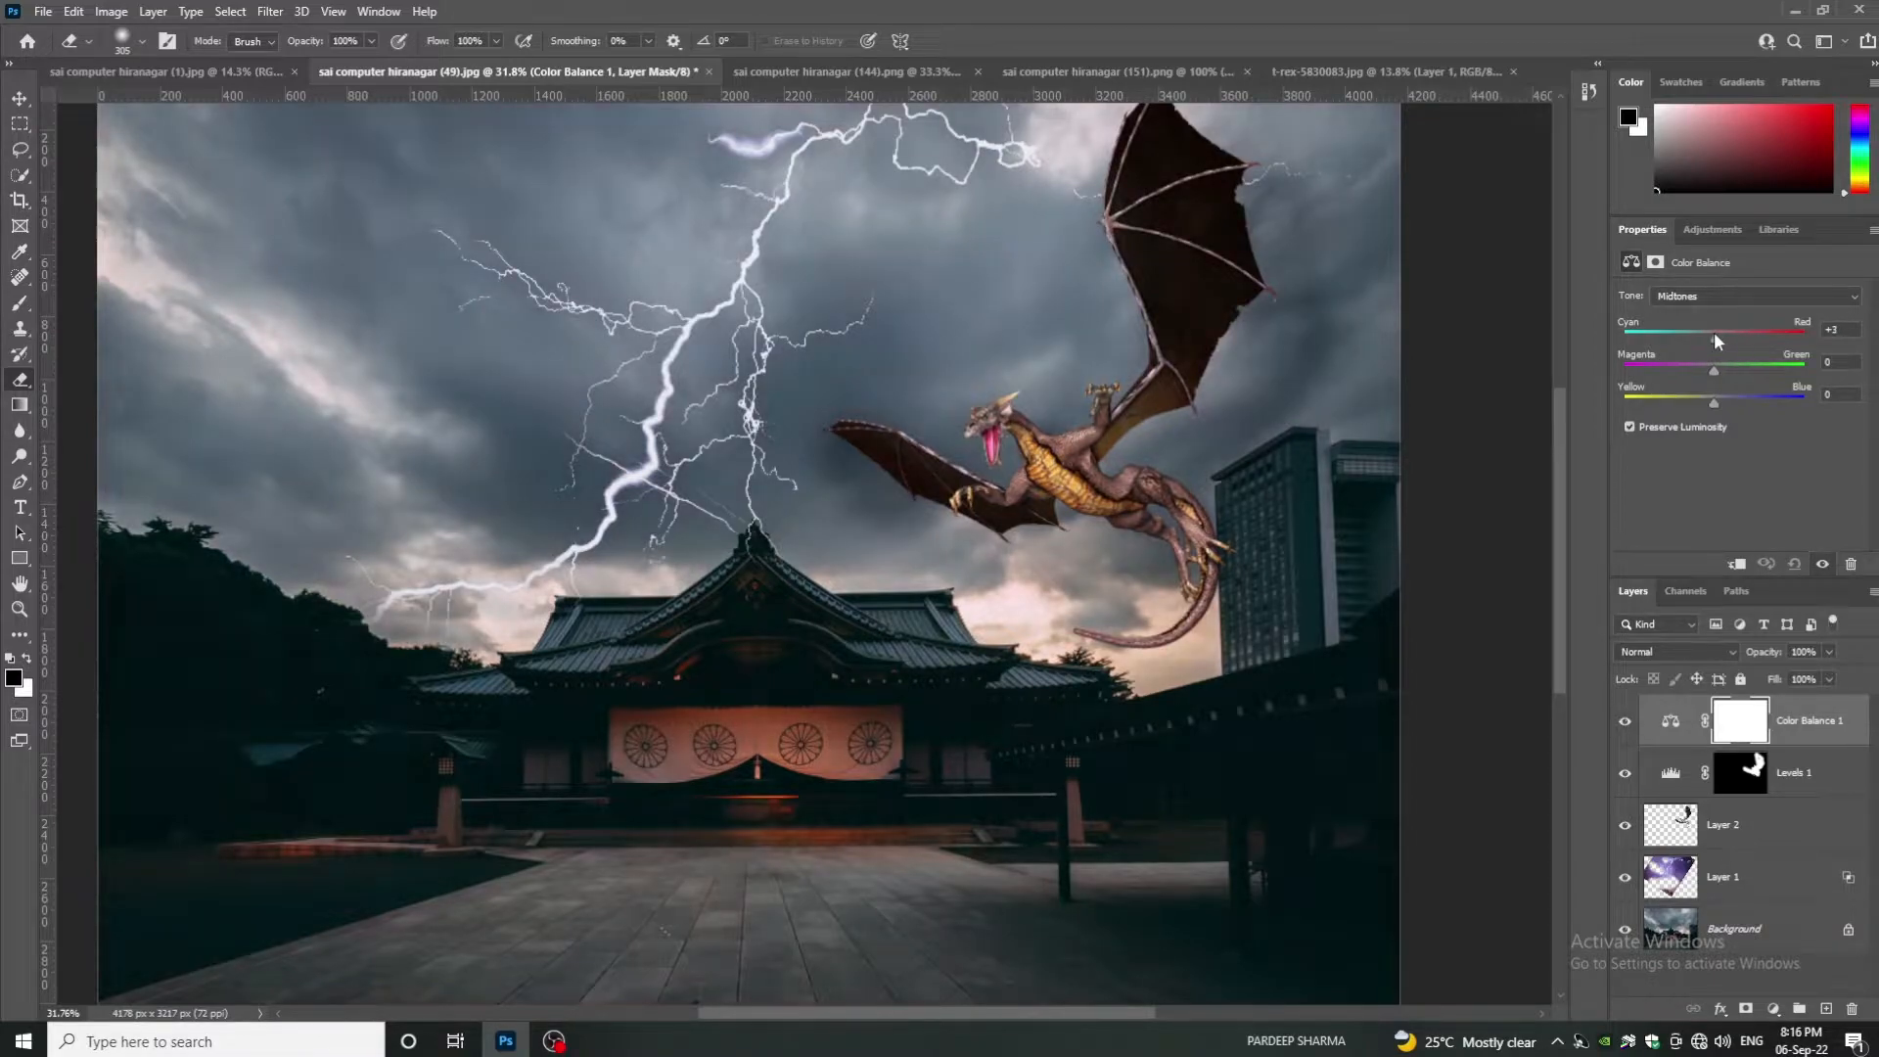
drag(1724, 331, 1701, 331)
click(1690, 297)
click(1690, 316)
click(1689, 297)
click(1708, 341)
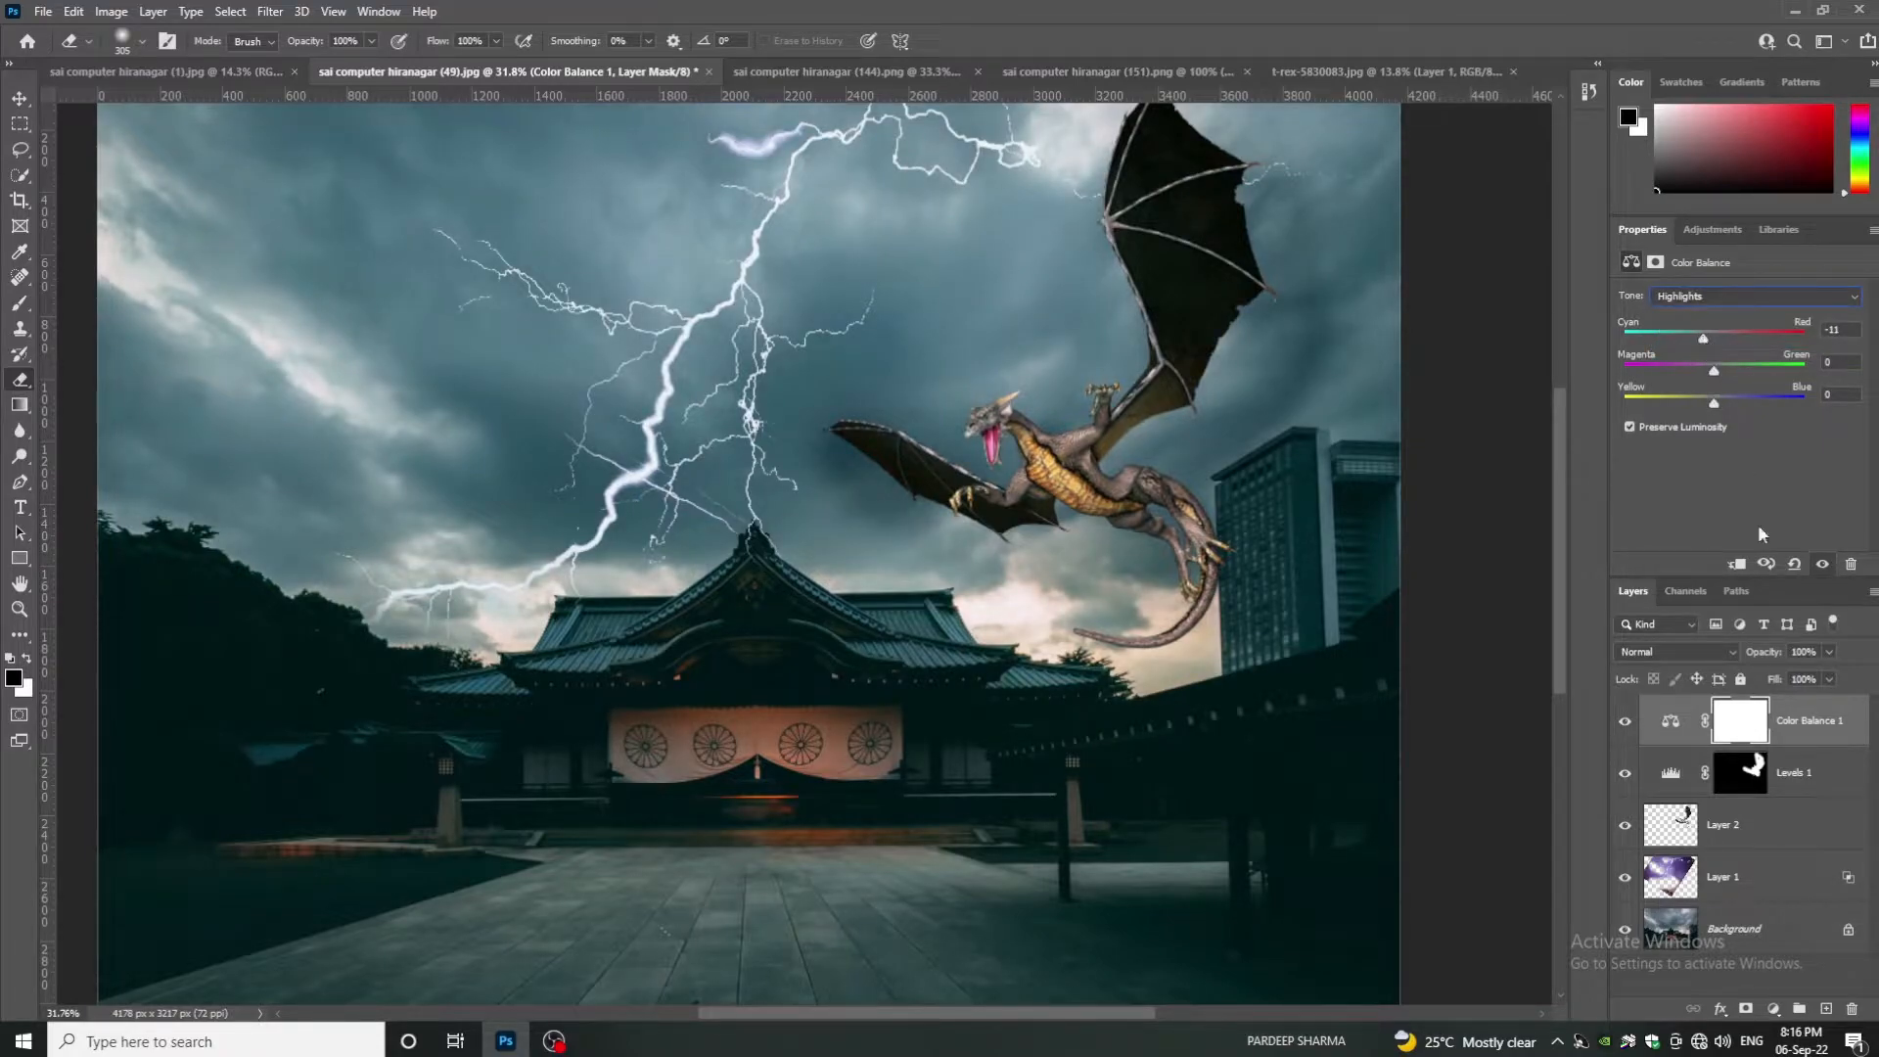
- Clip the Color Balance to Levels 1 at 48% opacity, then show the fire image
alt+click(1791, 744)
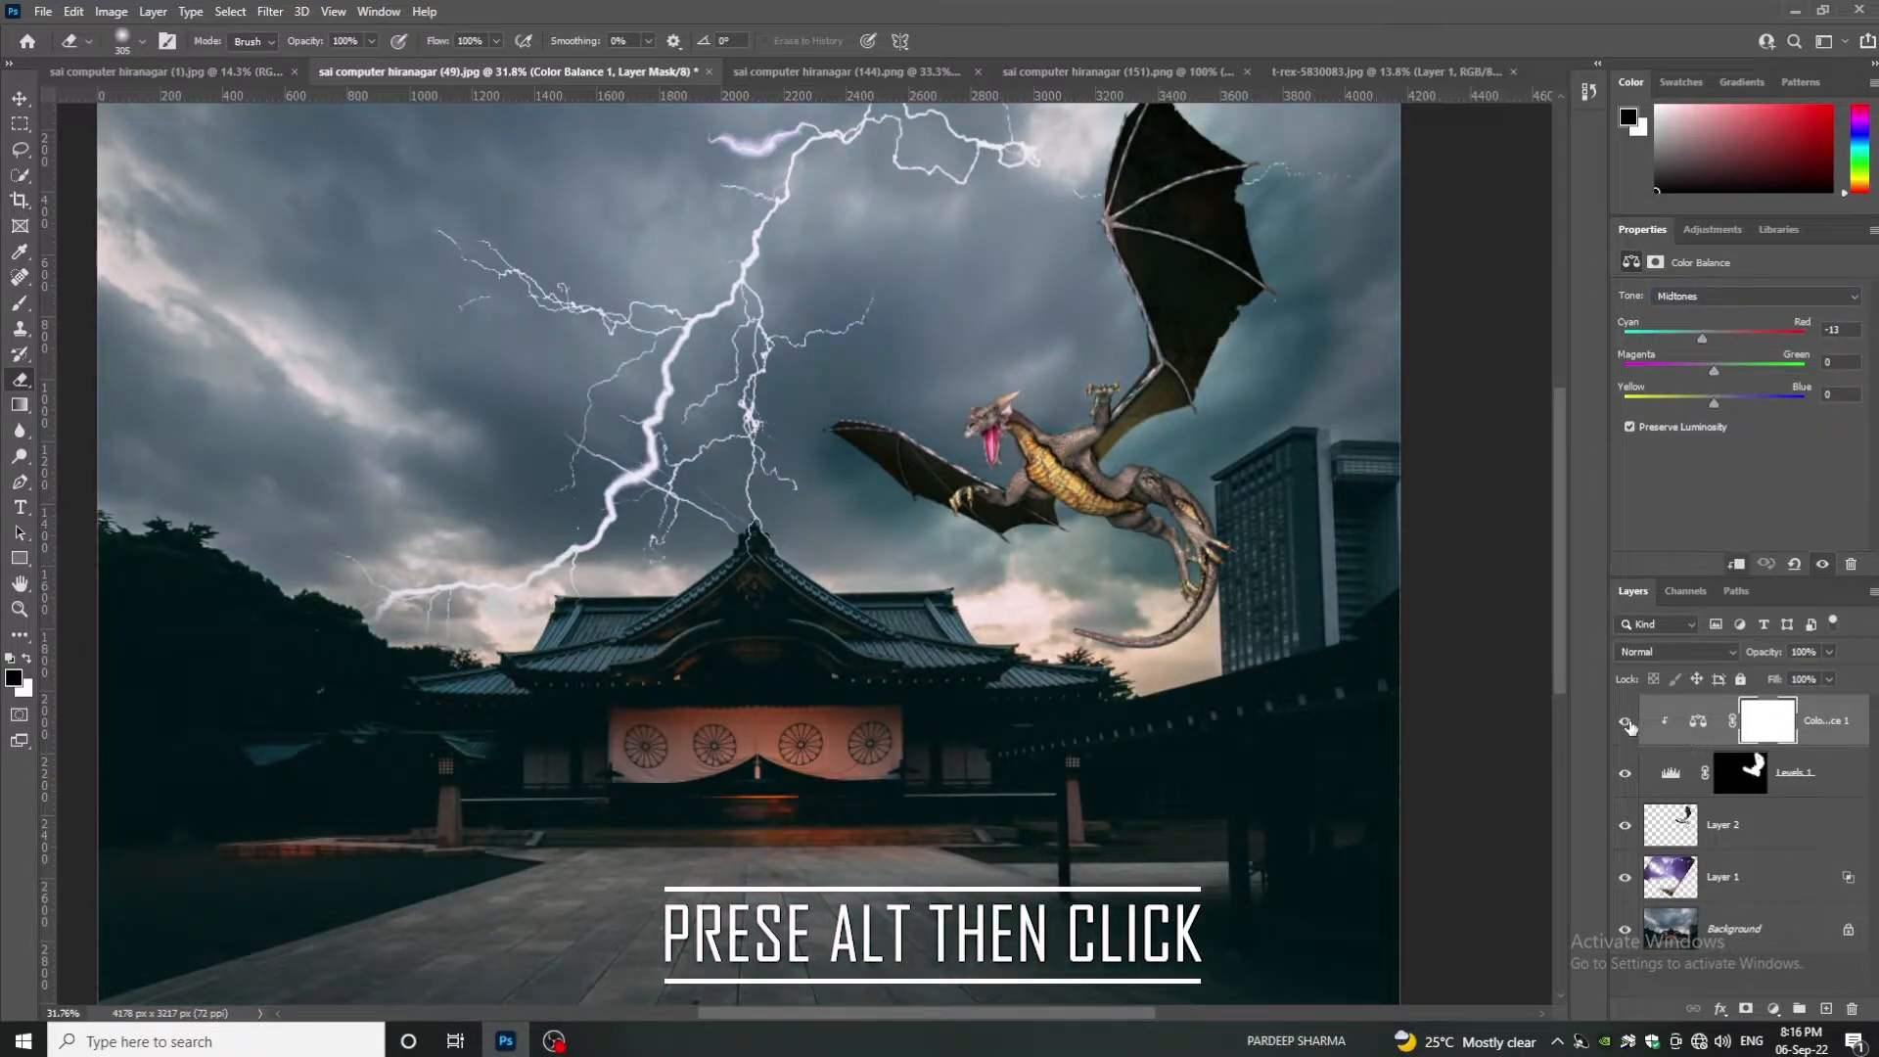
click(1627, 722)
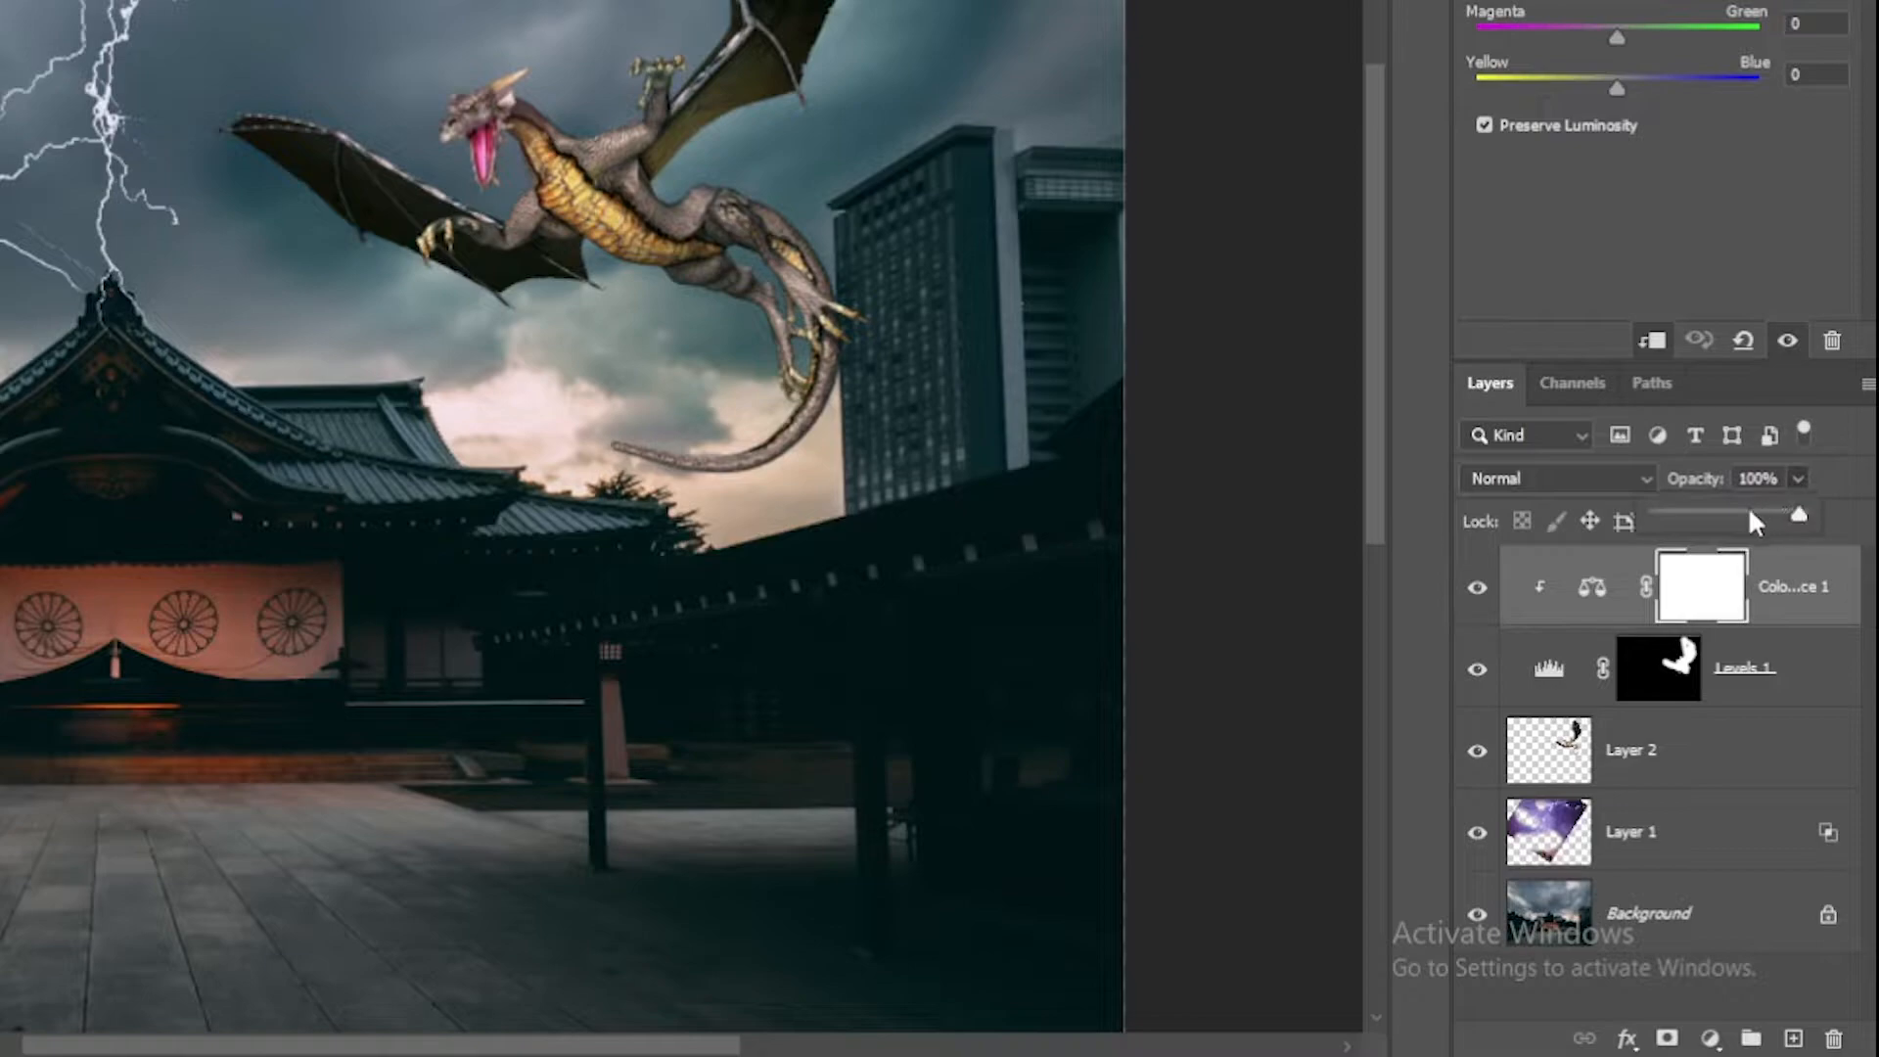
drag(1742, 509, 1725, 511)
click(1480, 590)
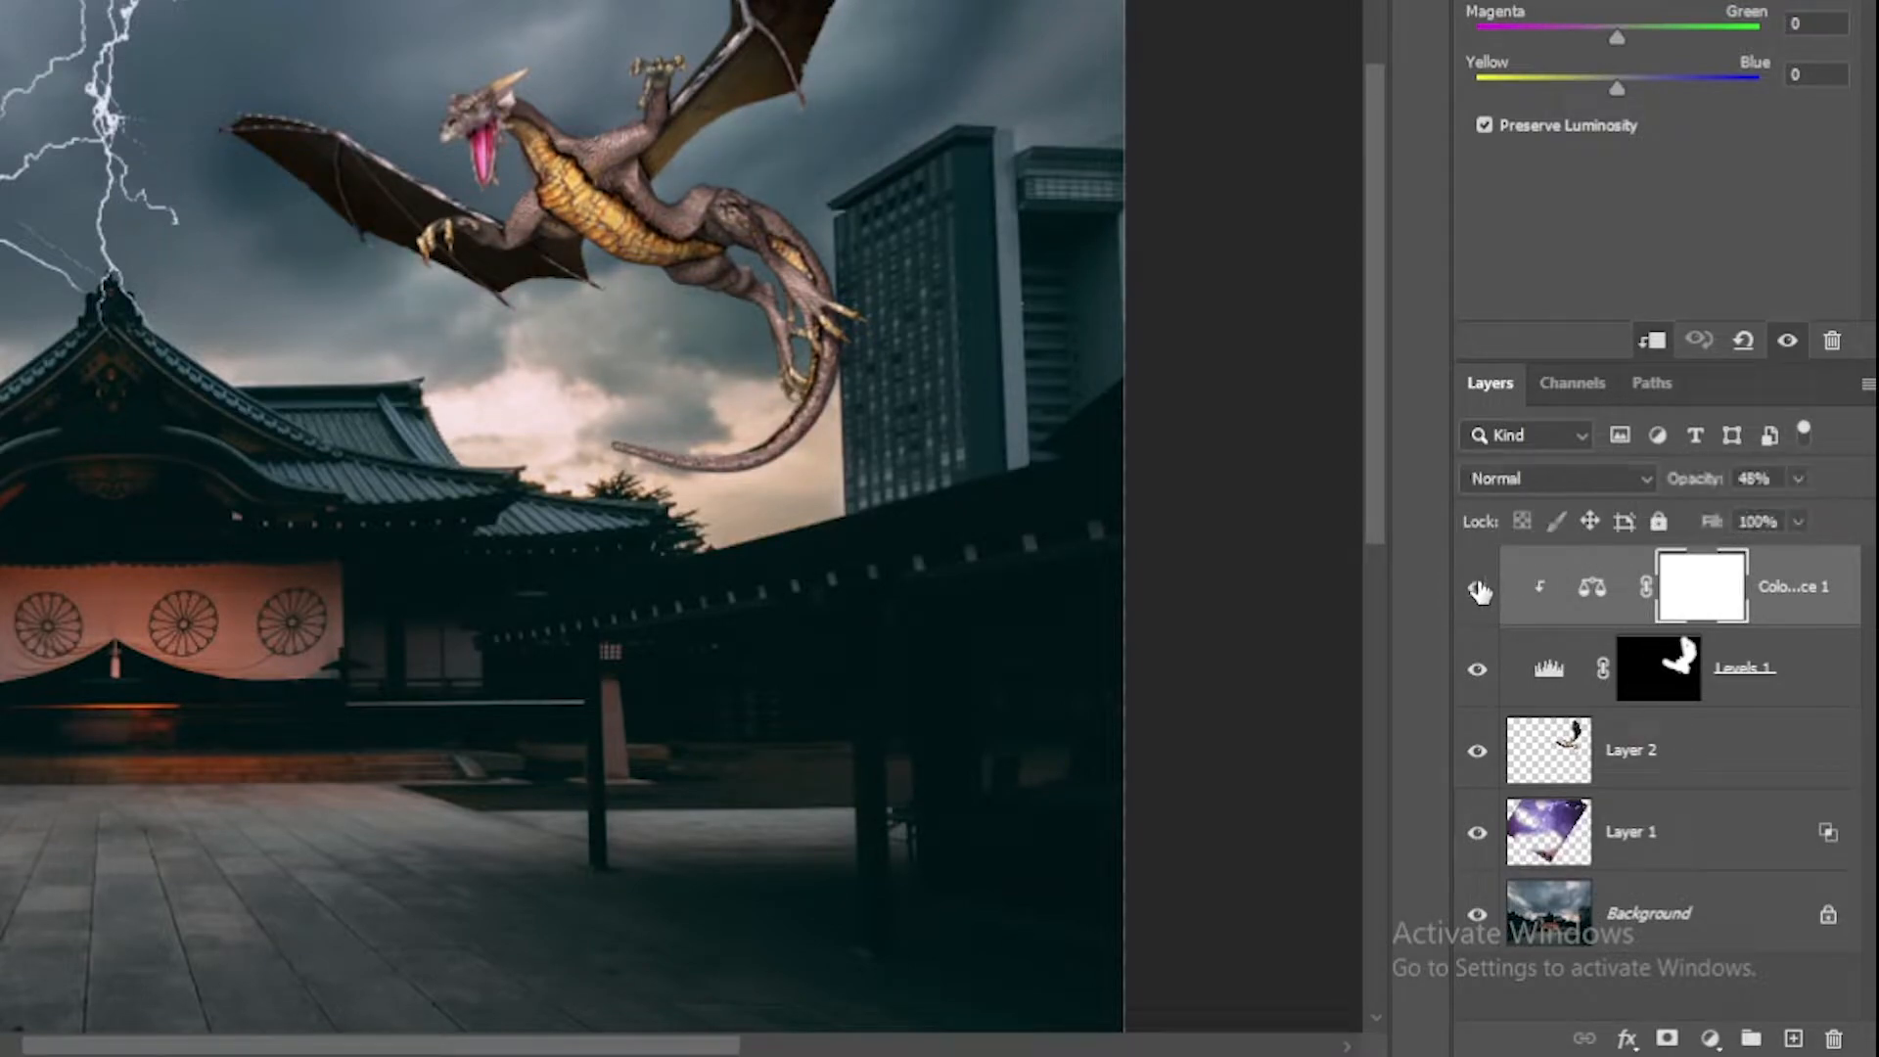
scroll(326, 790, down, 6)
scroll(333, 832, up, 2)
scroll(329, 821, down, 1)
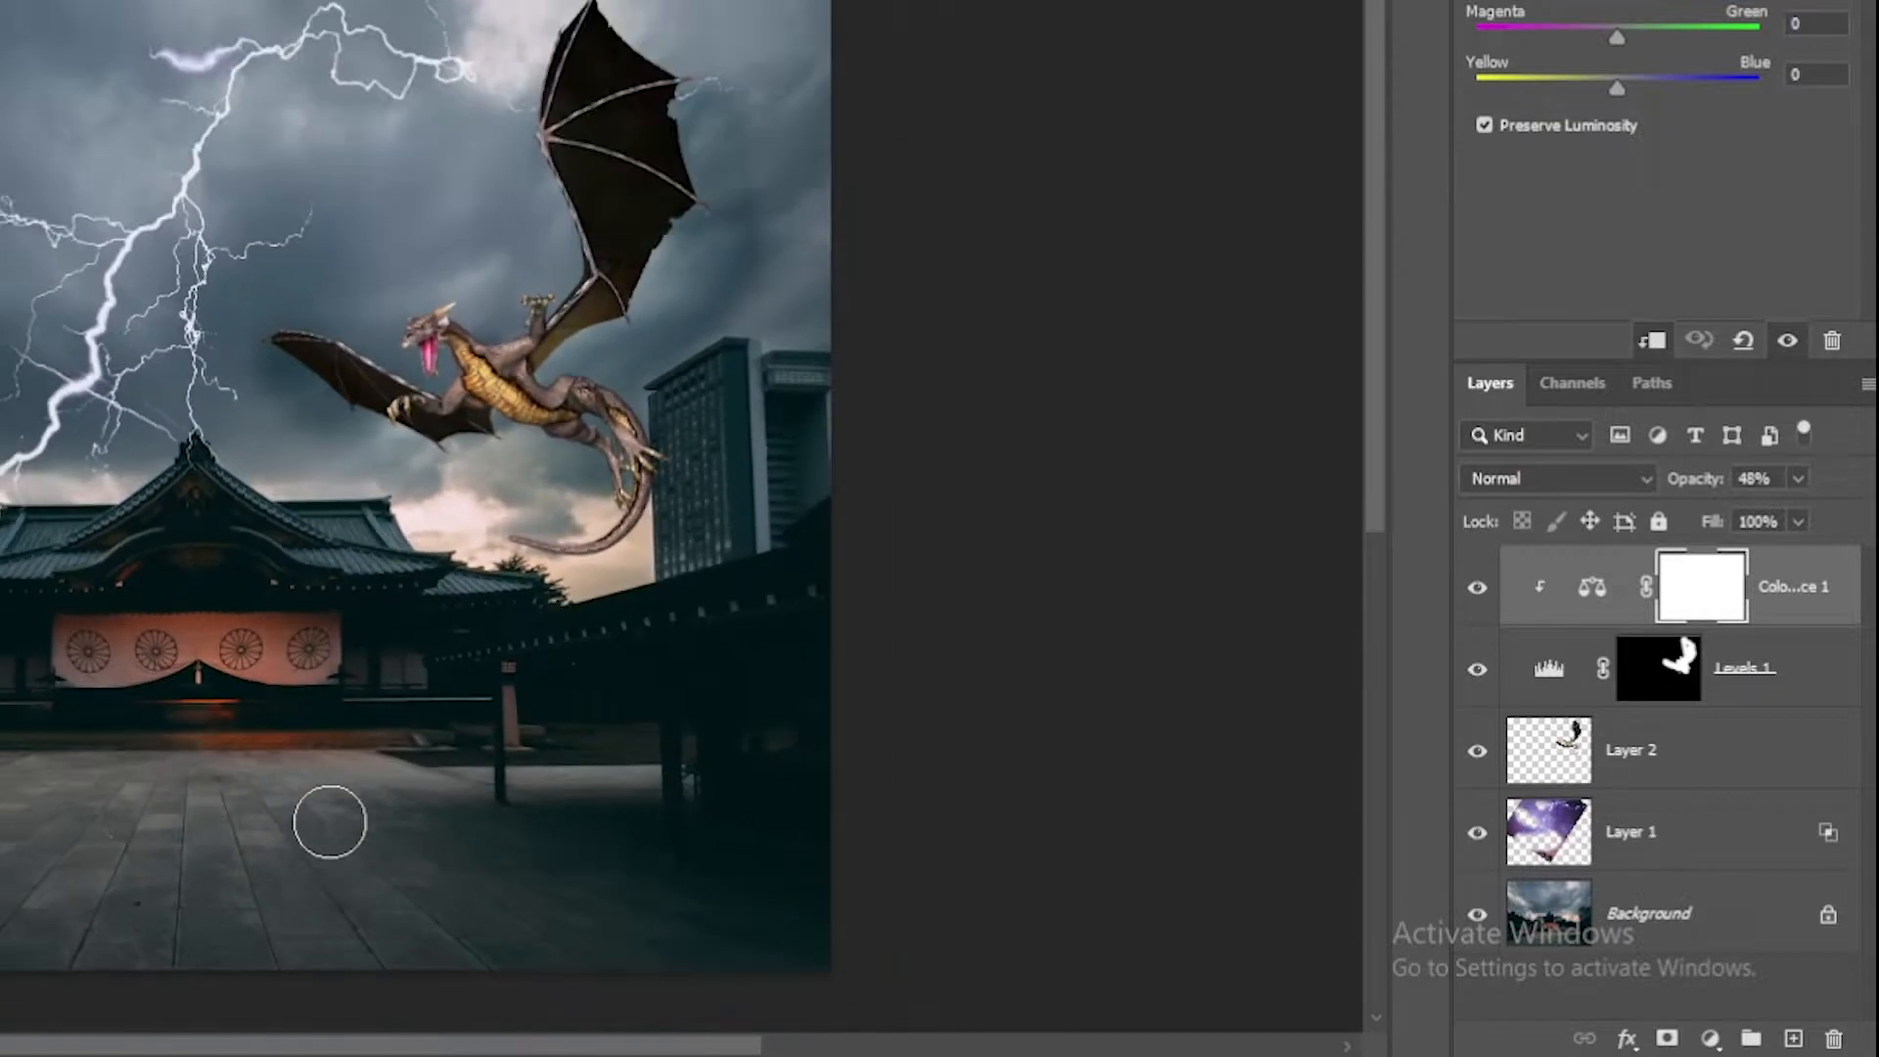
scroll(330, 822, up, 1)
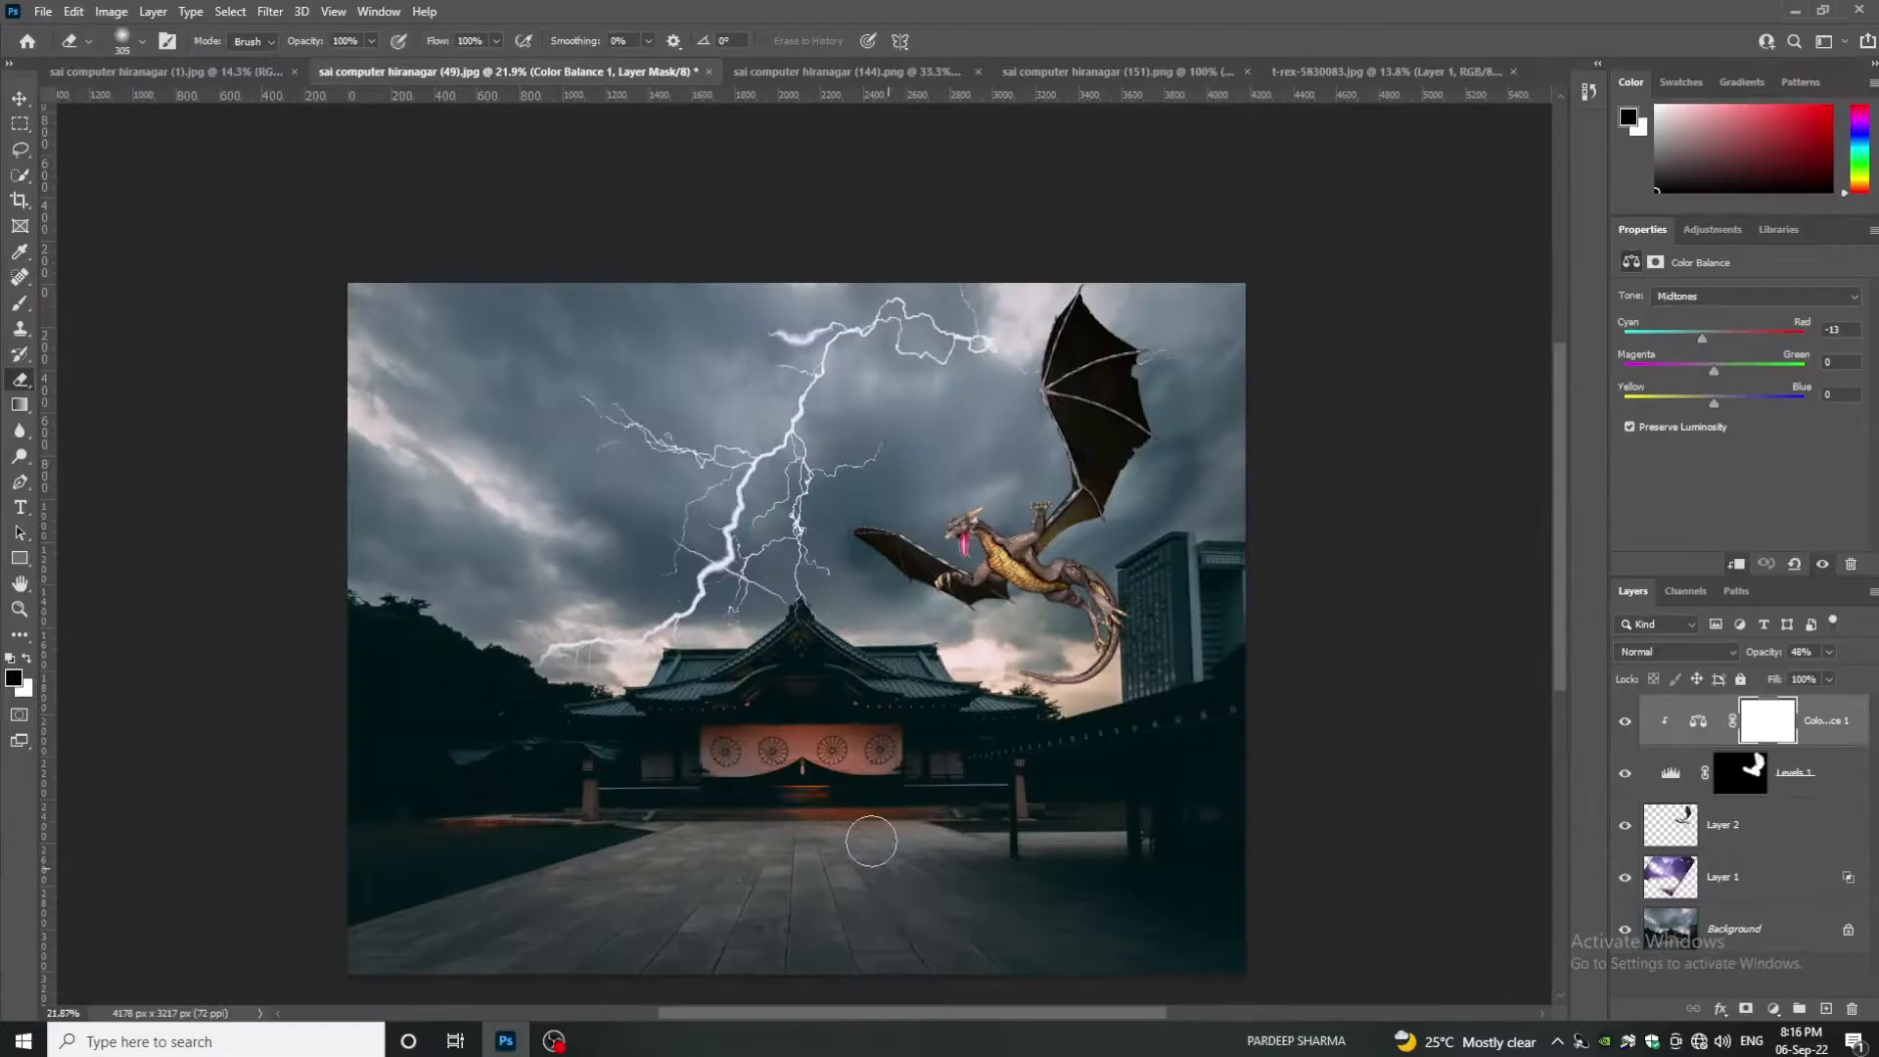
click(836, 76)
click(1042, 74)
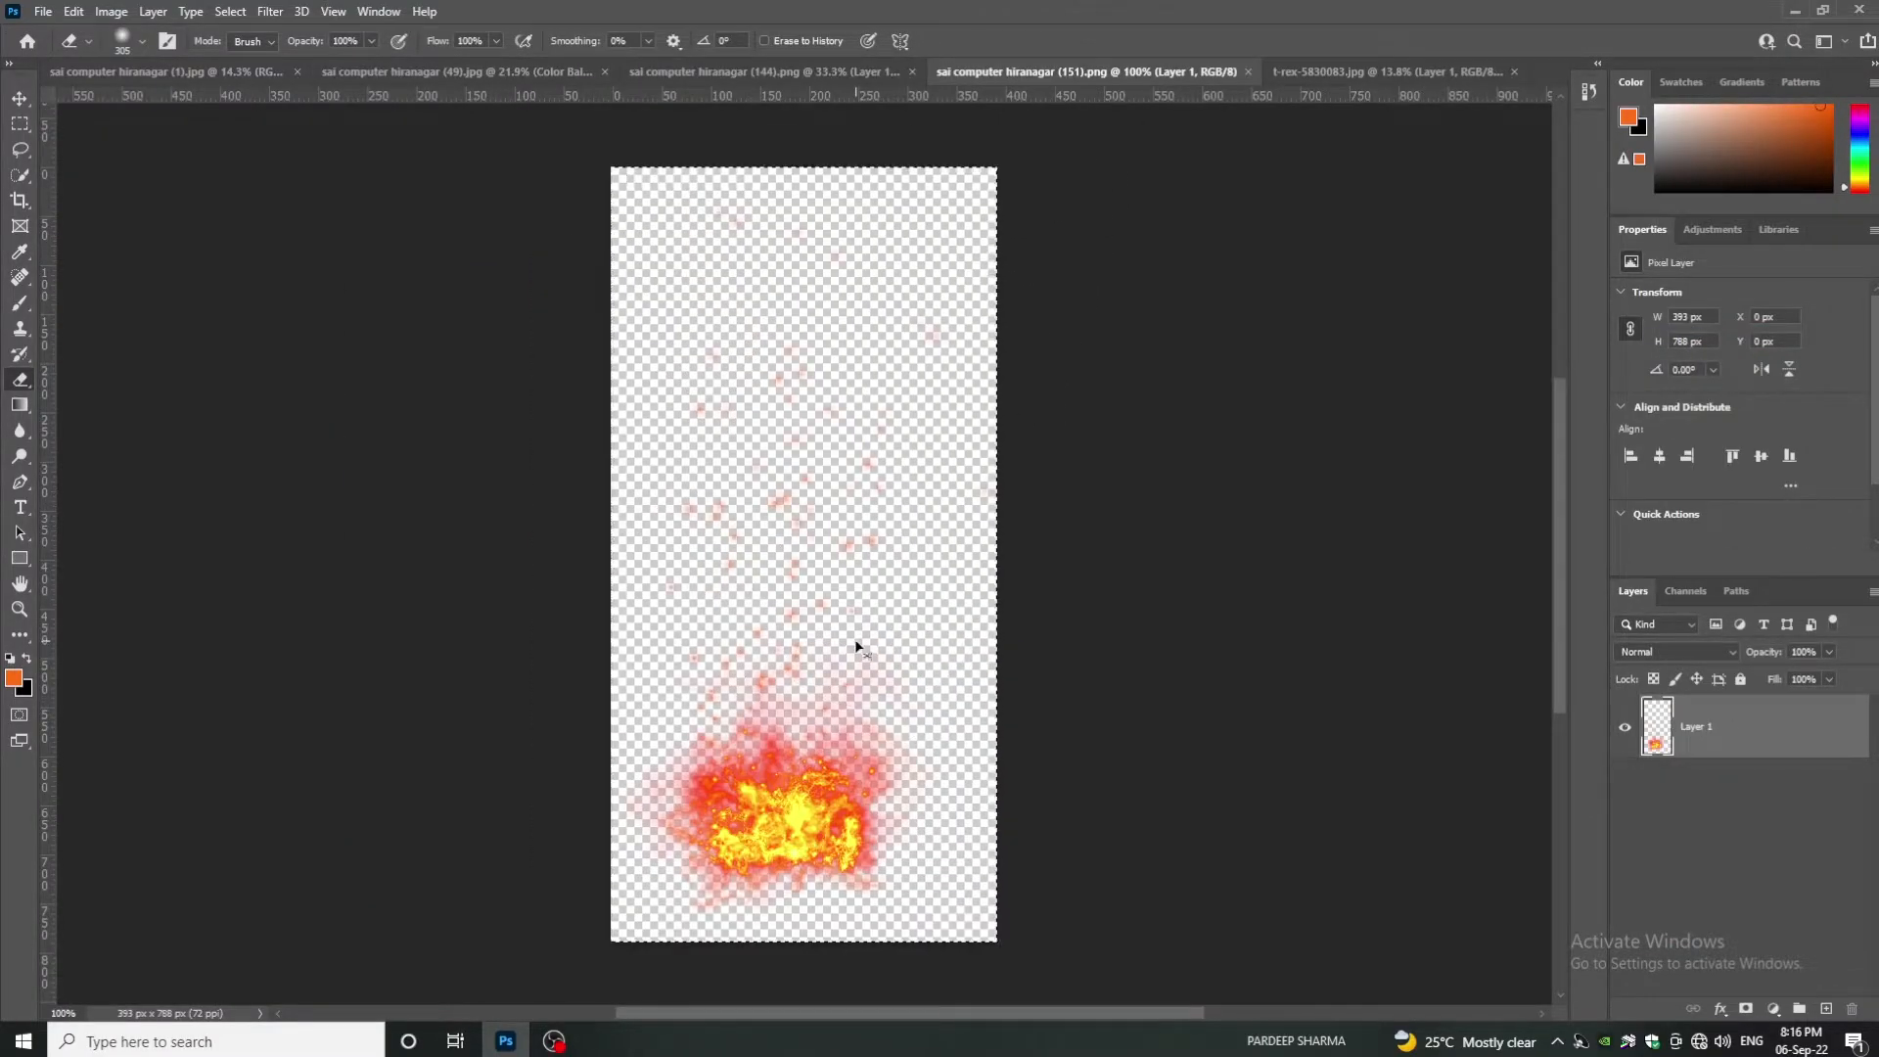
- Rotate, stretch and skew the fire into a flame jet at the dragon's mouth
click(453, 71)
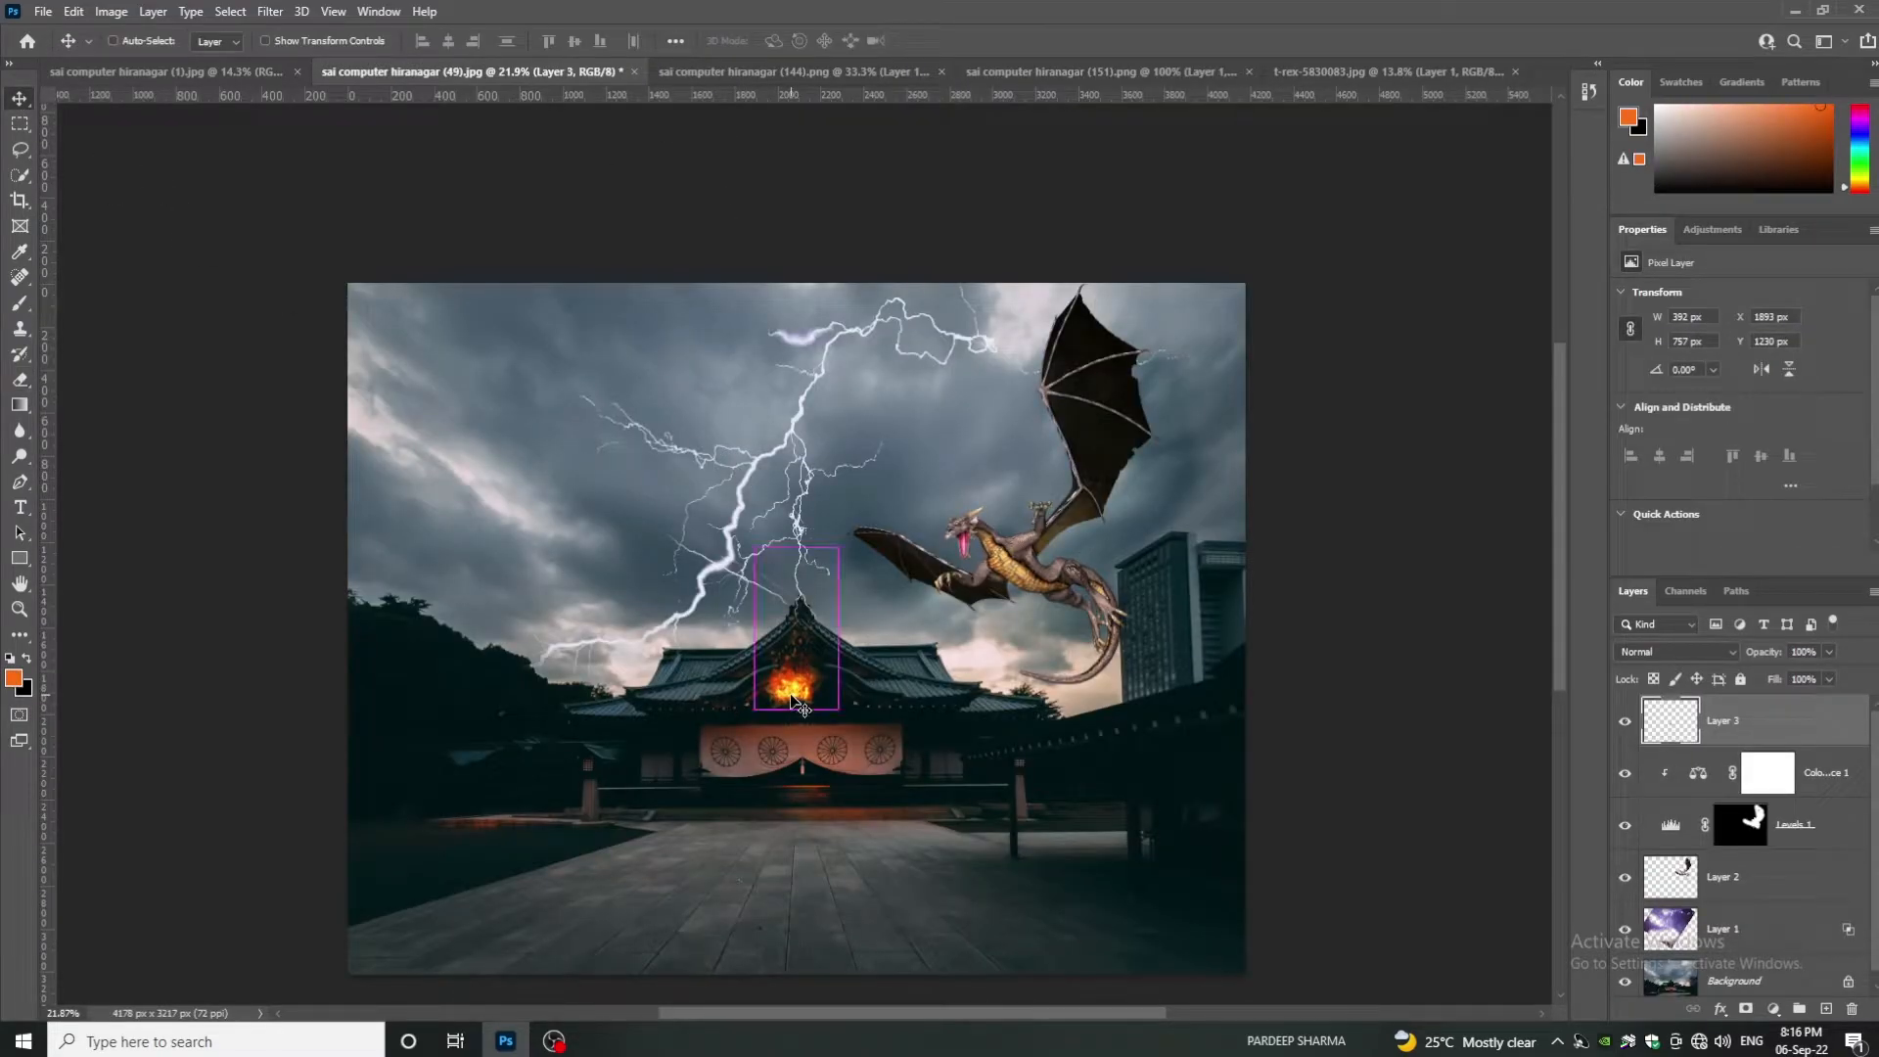
key(ctrl+t)
drag(743, 524, 888, 553)
drag(830, 616, 1036, 557)
mouse_move(924, 590)
mouse_down()
mouse_move(746, 653)
mouse_move(940, 562)
mouse_up()
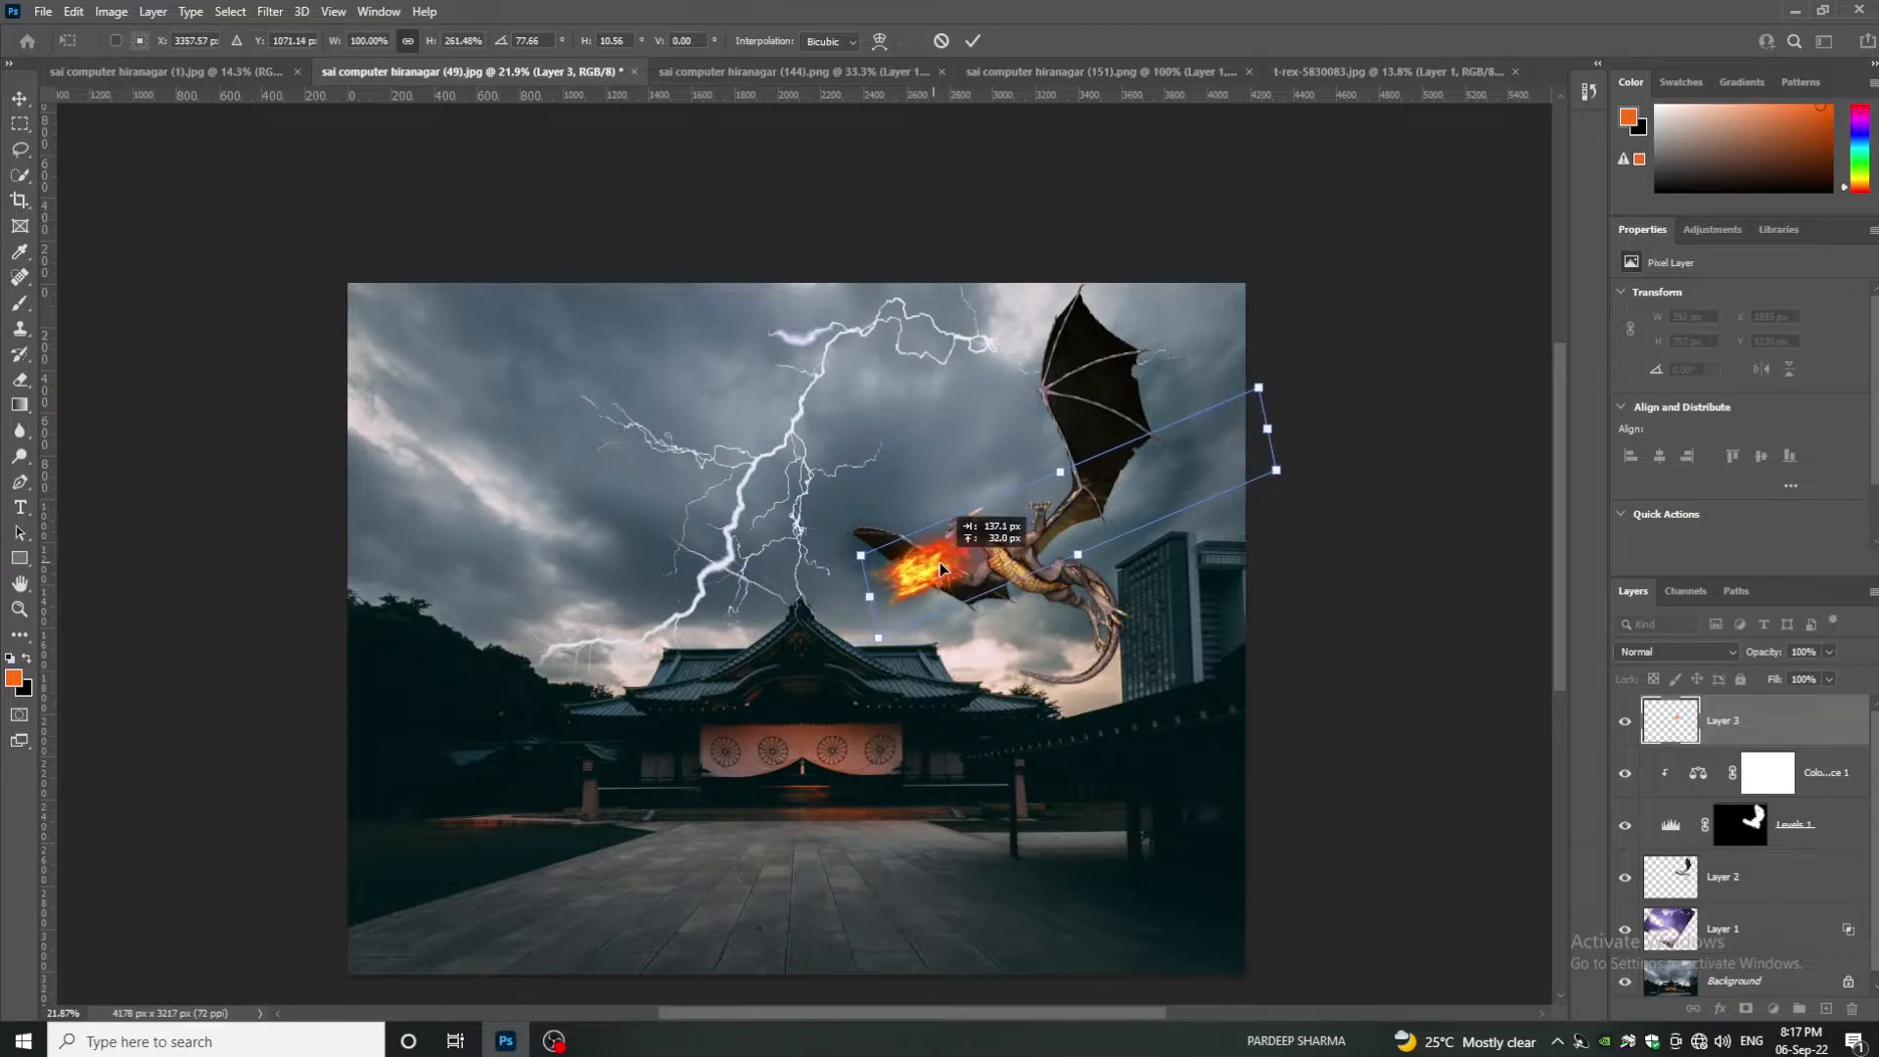
scroll(911, 584, up, 3)
drag(1206, 534, 1155, 479)
drag(967, 494, 987, 509)
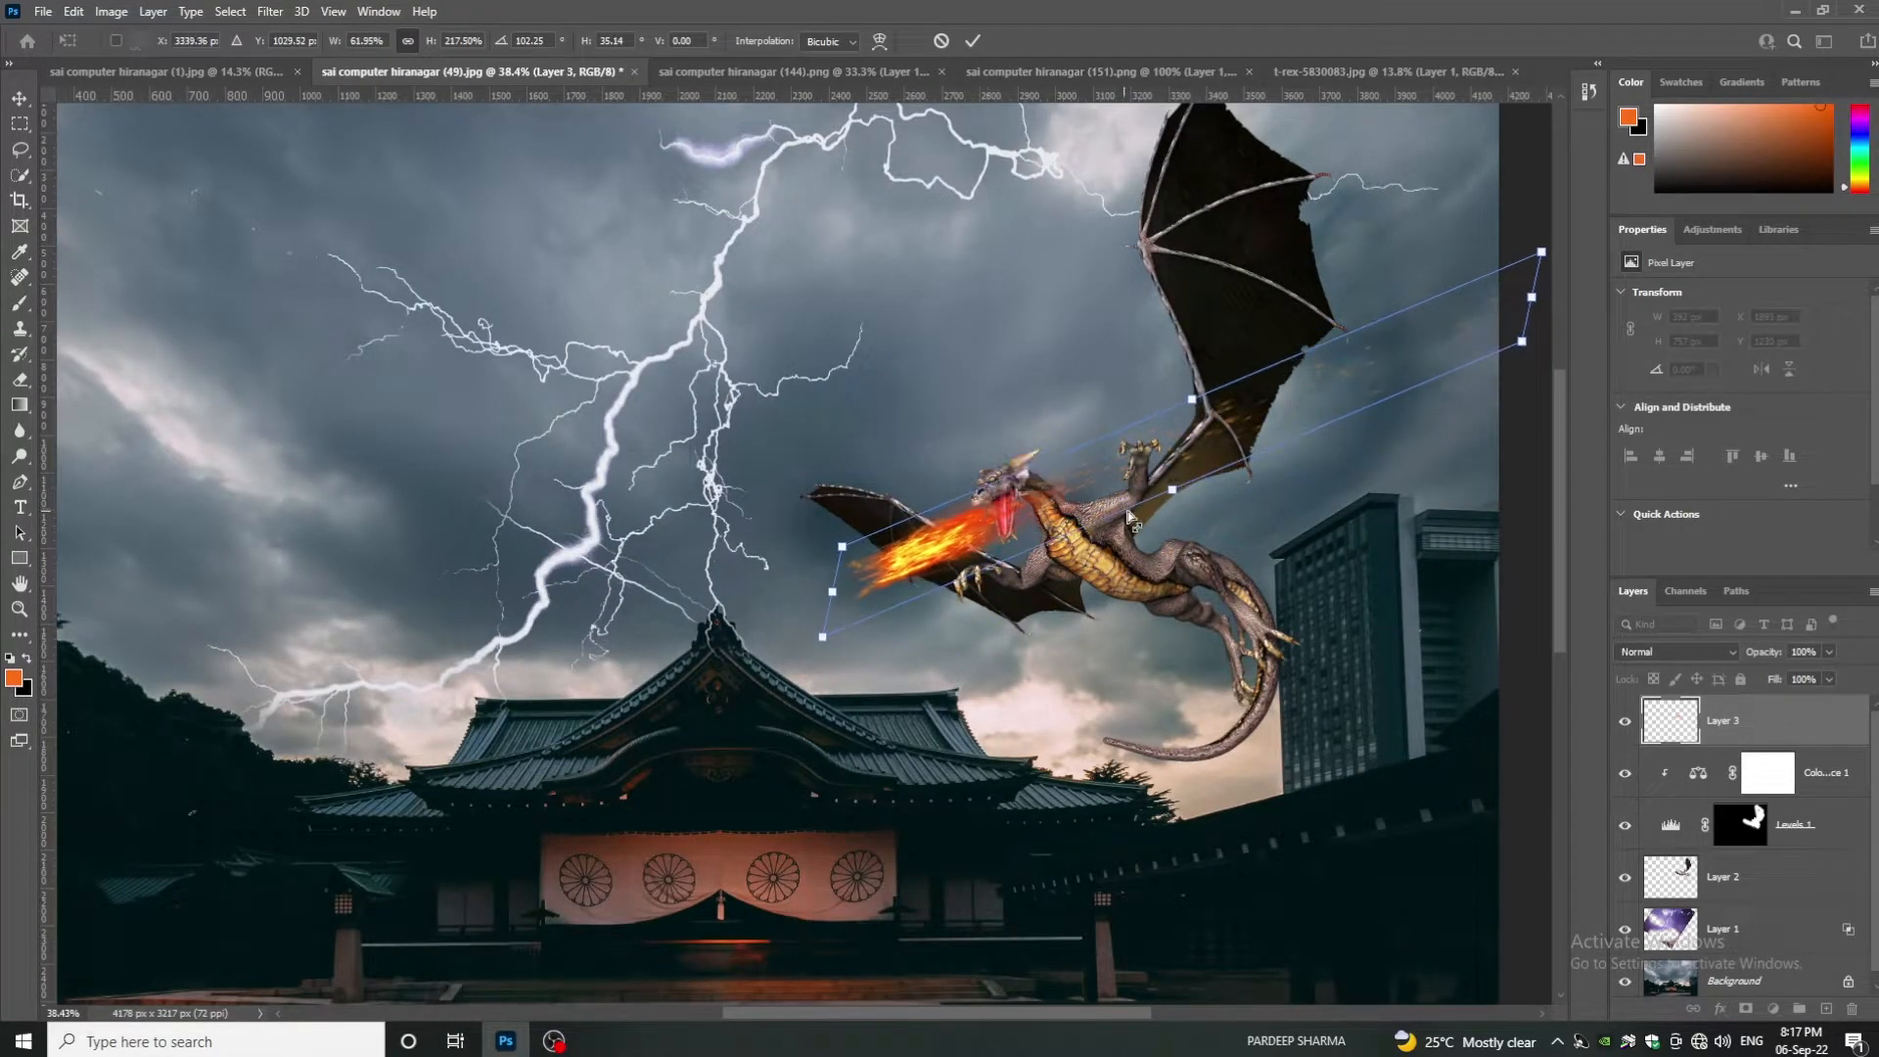
key(Return)
- Erase the stray fire near the dragon's neck
key(e)
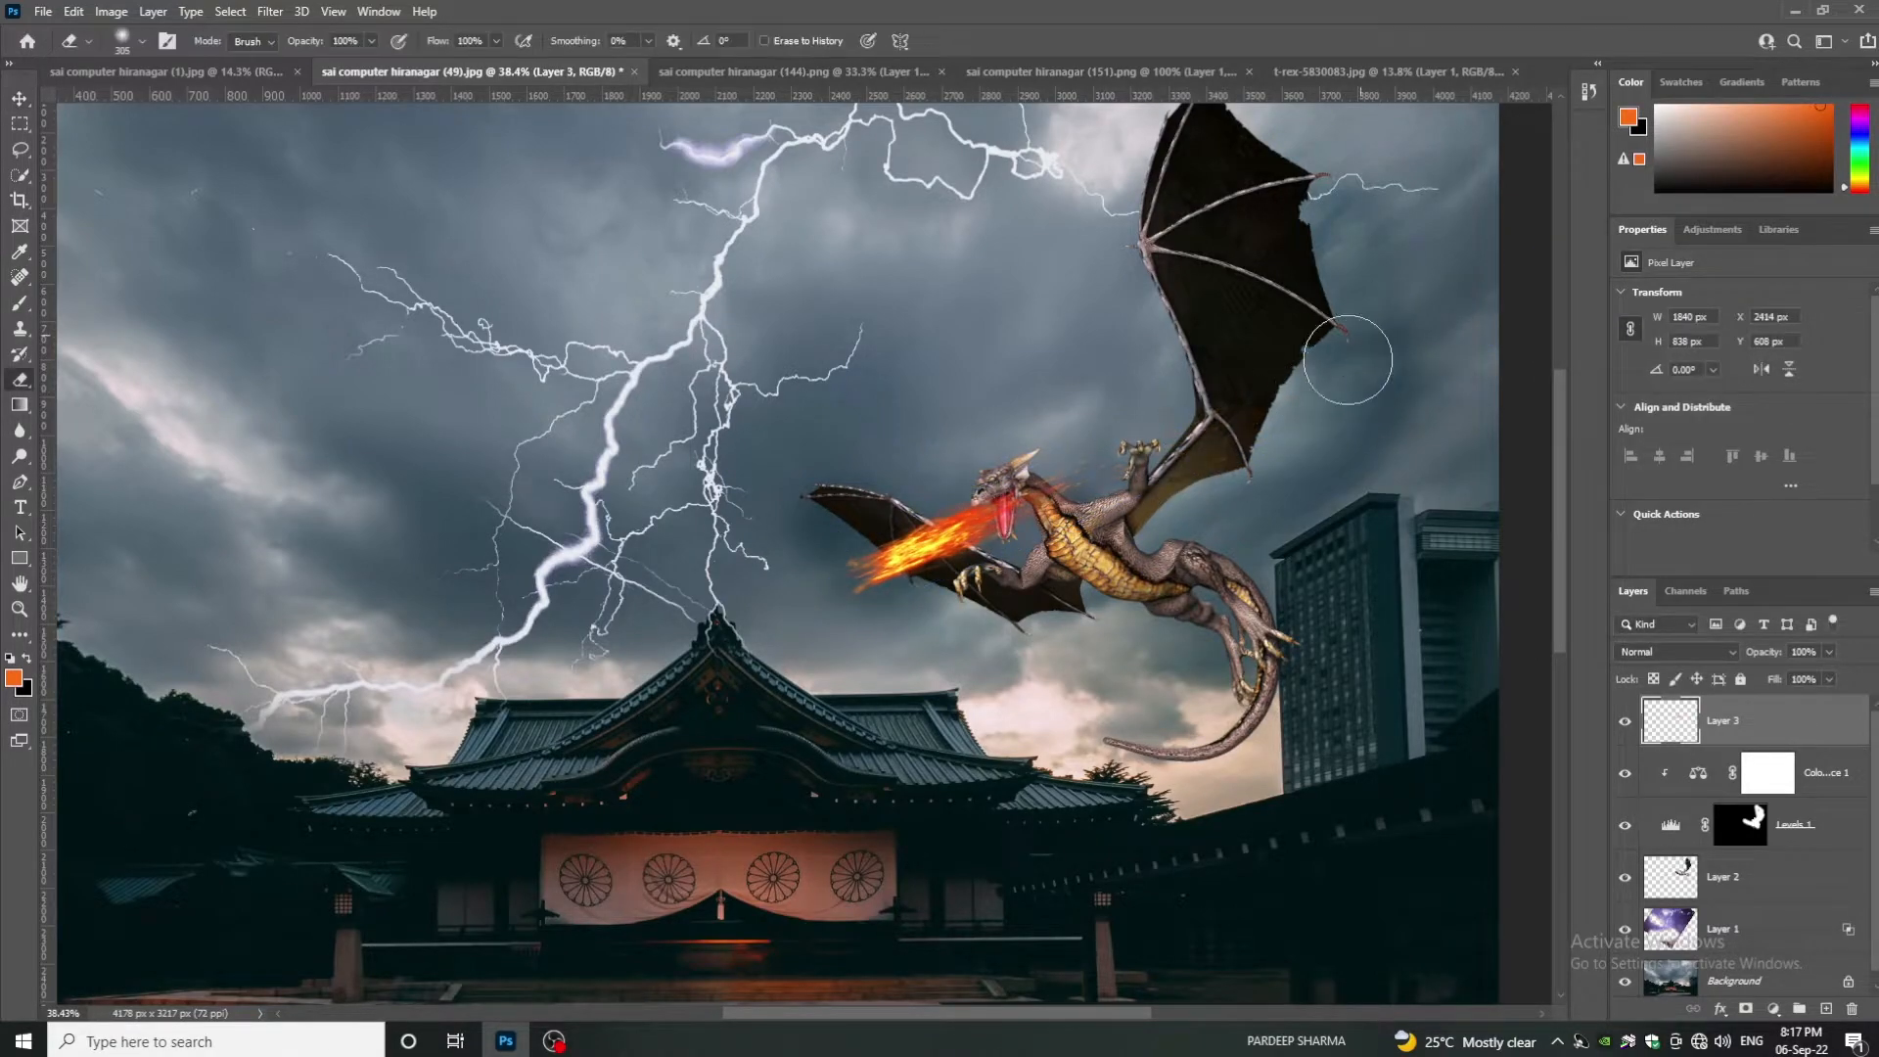
scroll(1074, 509, up, 8)
drag(1074, 509, 1026, 503)
click(1026, 502)
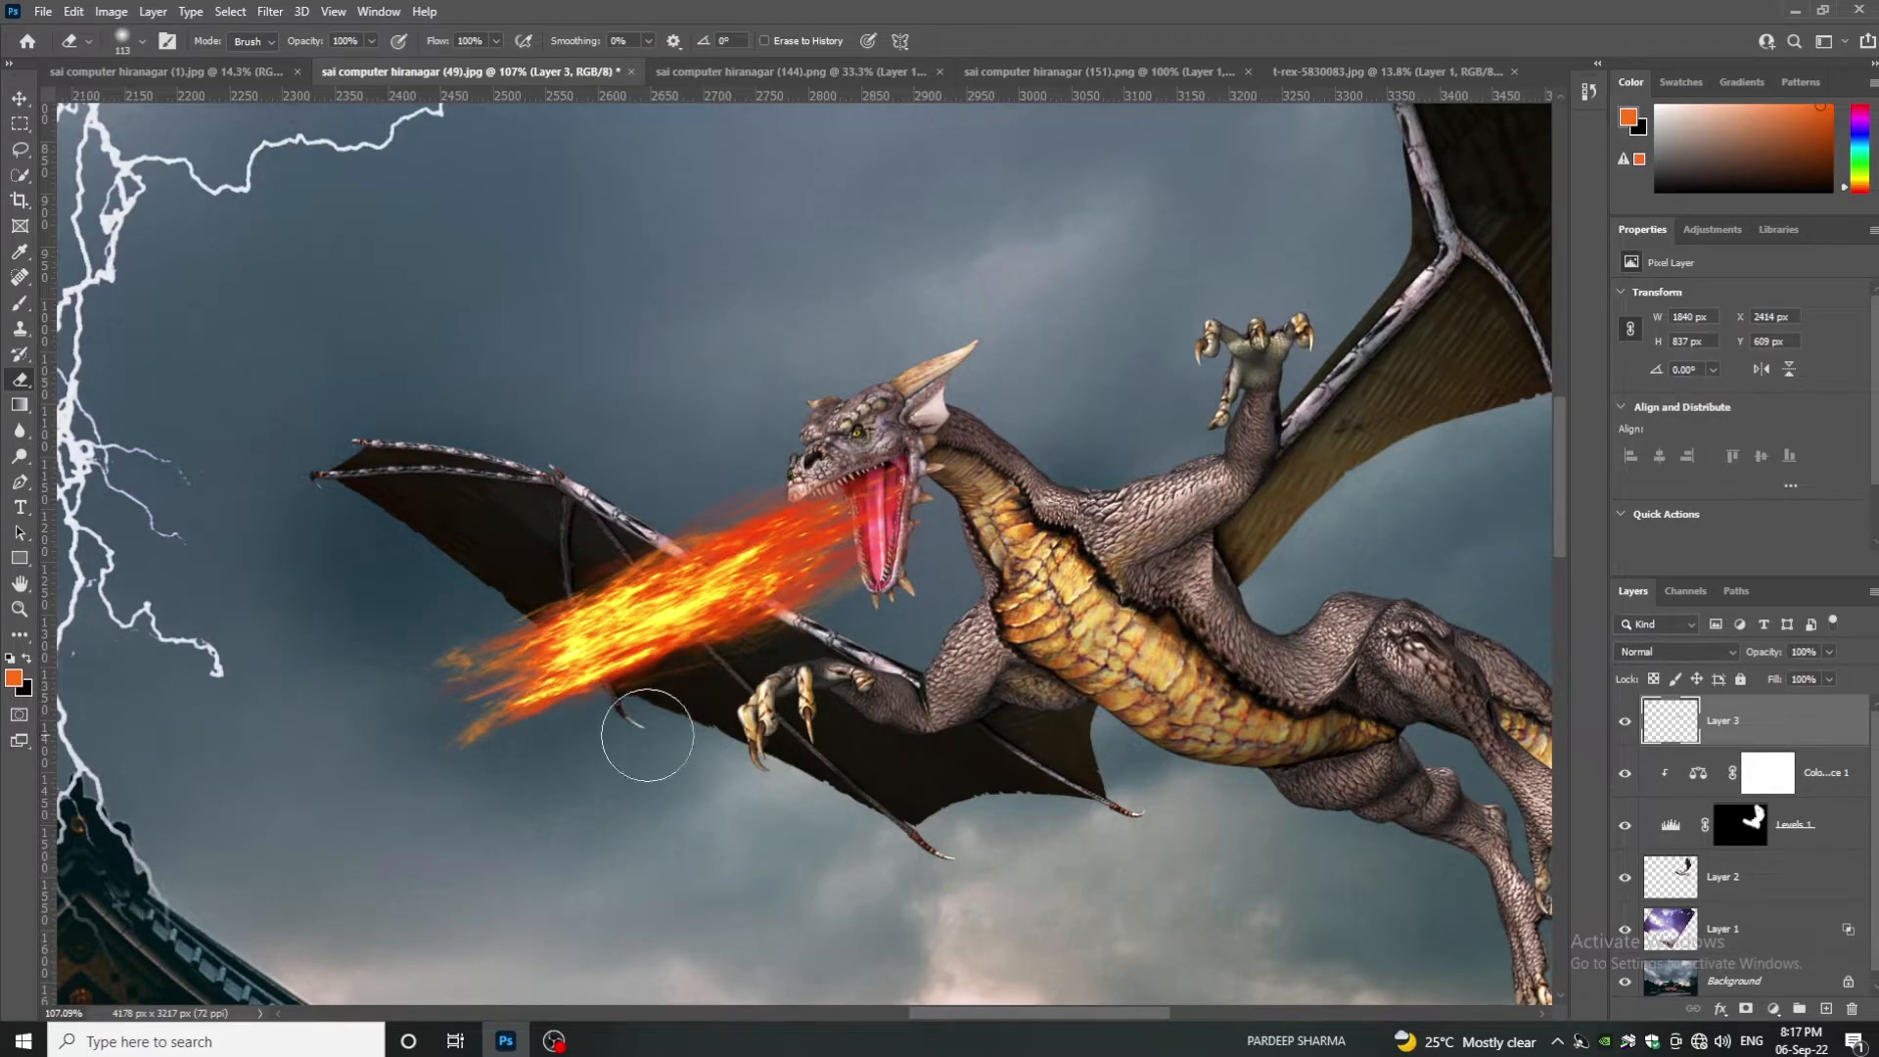
scroll(739, 723, down, 10)
- Bring up the T-rex image and select all of it
click(1106, 74)
click(1316, 75)
key(ctrl+a)
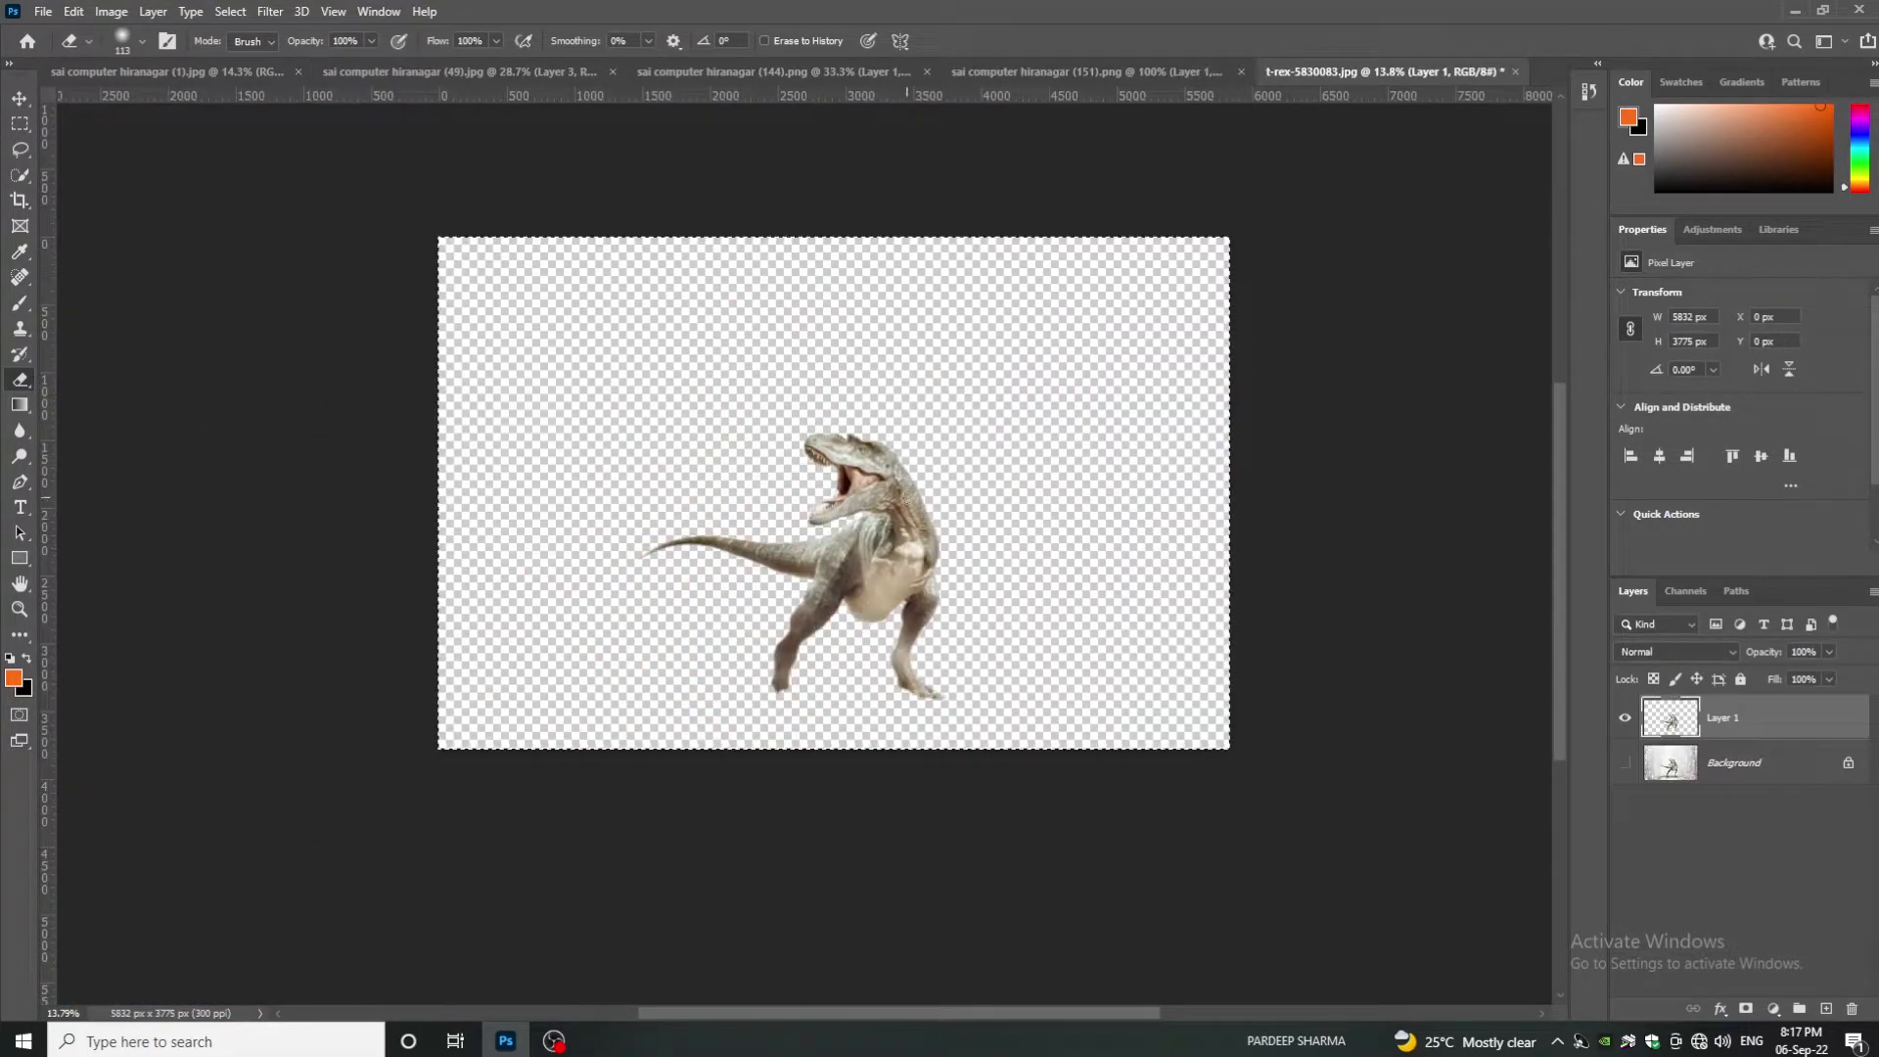
- Paste the T-rex into the composite, flip it to face the dragon, and enlarge it on the left
key(ctrl+c)
click(431, 71)
key(ctrl+v)
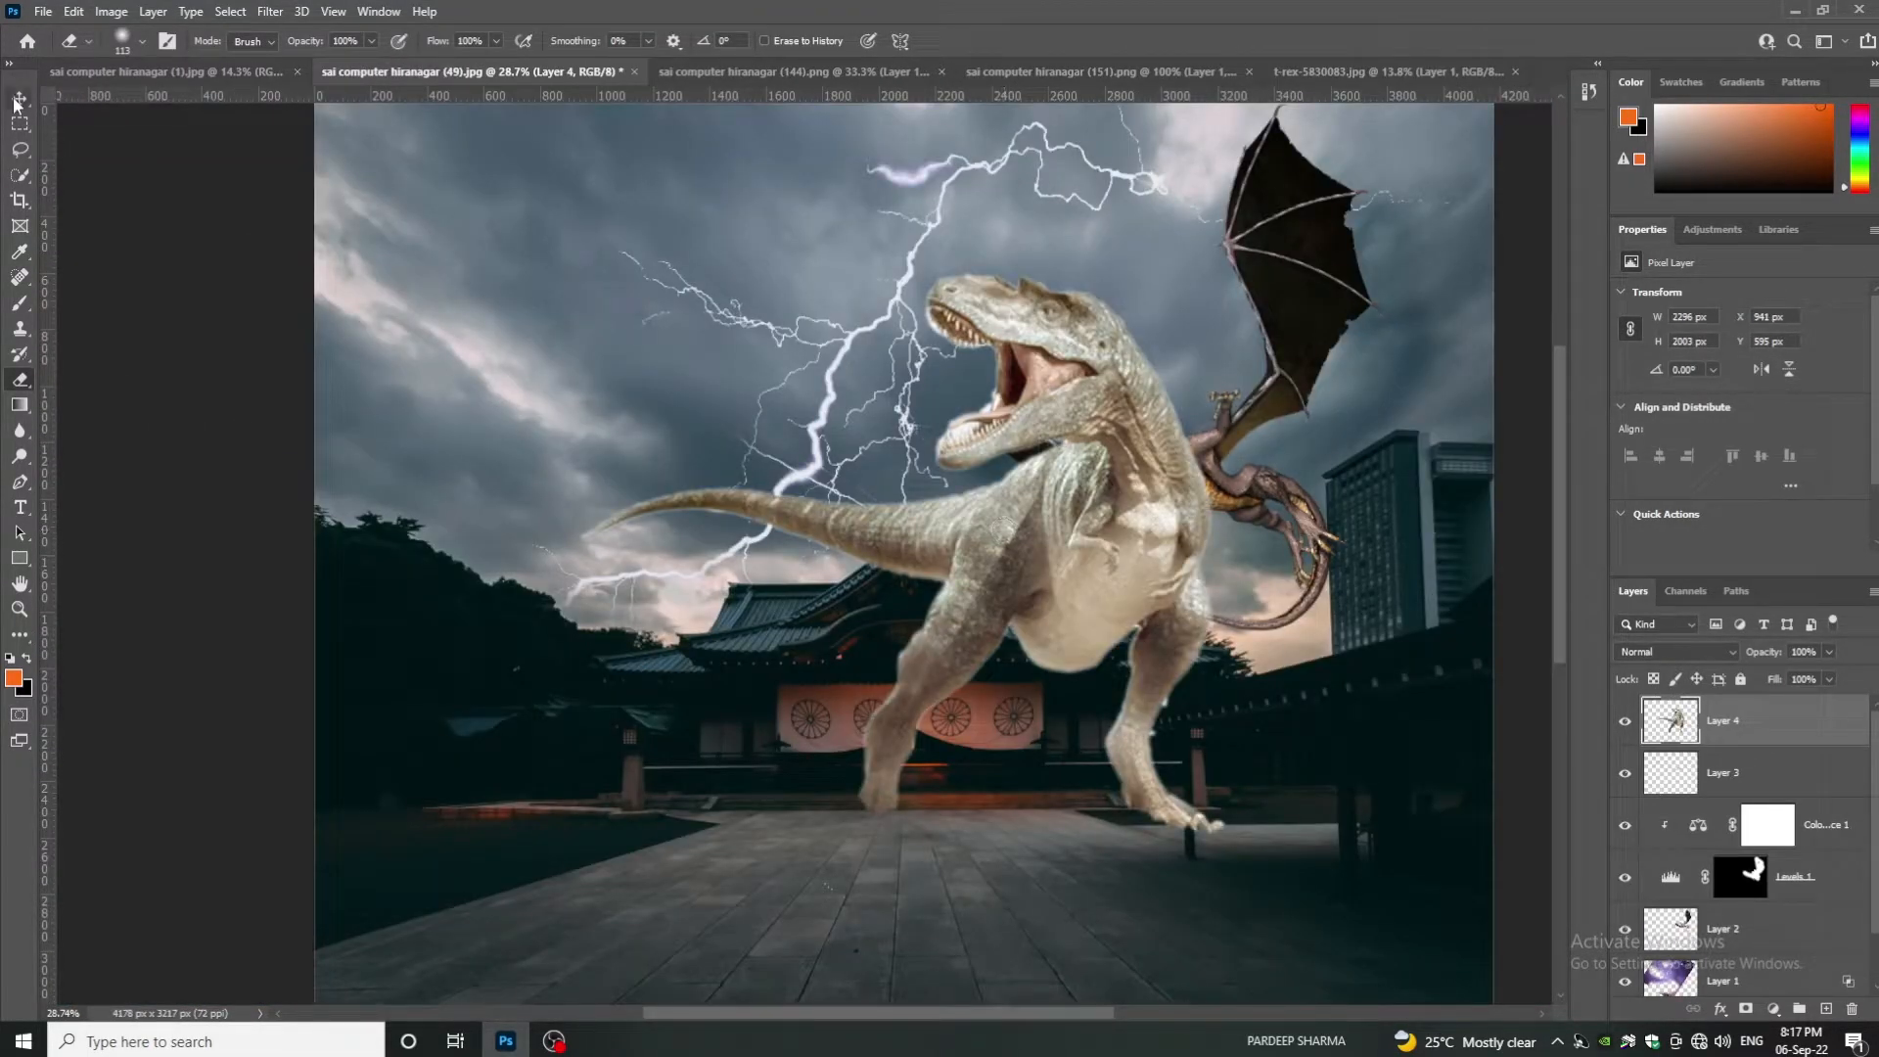
right_click(1110, 487)
key(Escape)
key(ctrl+t)
right_click(1100, 505)
click(1157, 867)
drag(790, 527, 691, 484)
drag(481, 228, 394, 624)
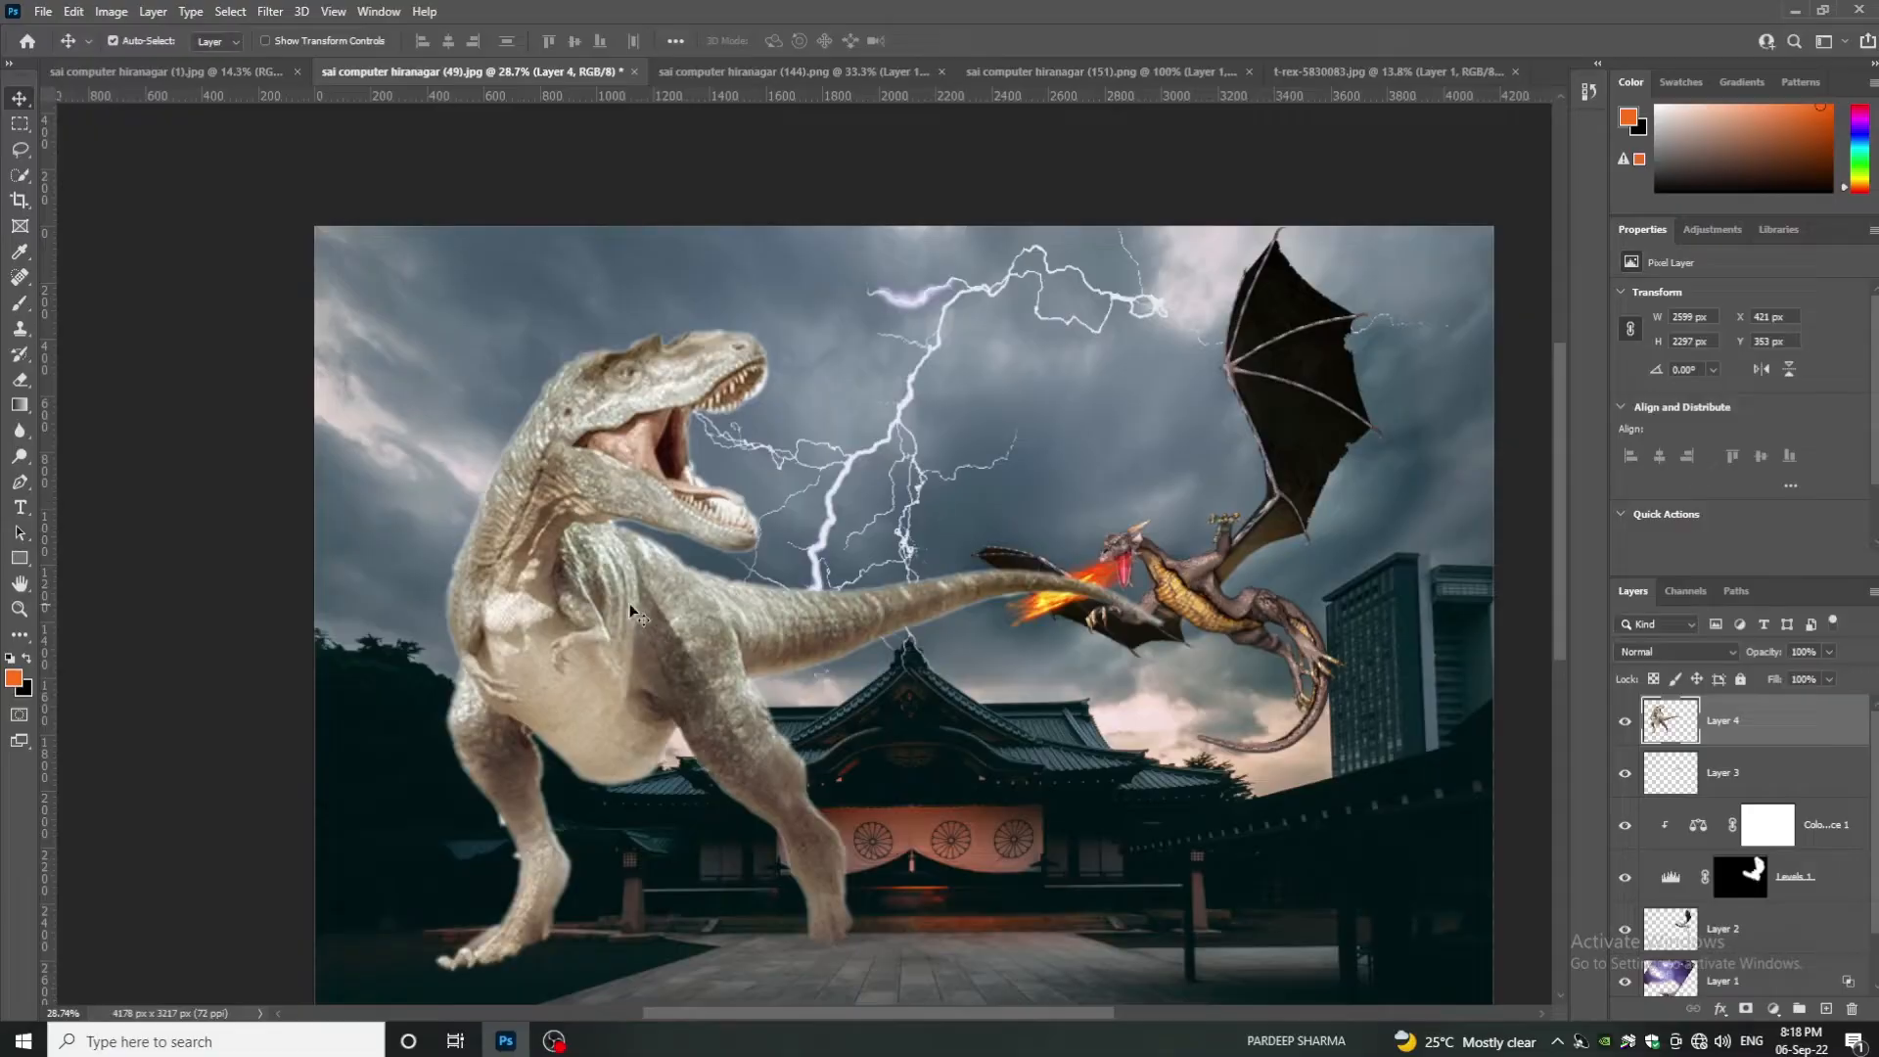
- Puppet-warp the T-rex's tail upward, pinning body and head, then move its layer down
click(74, 10)
click(142, 406)
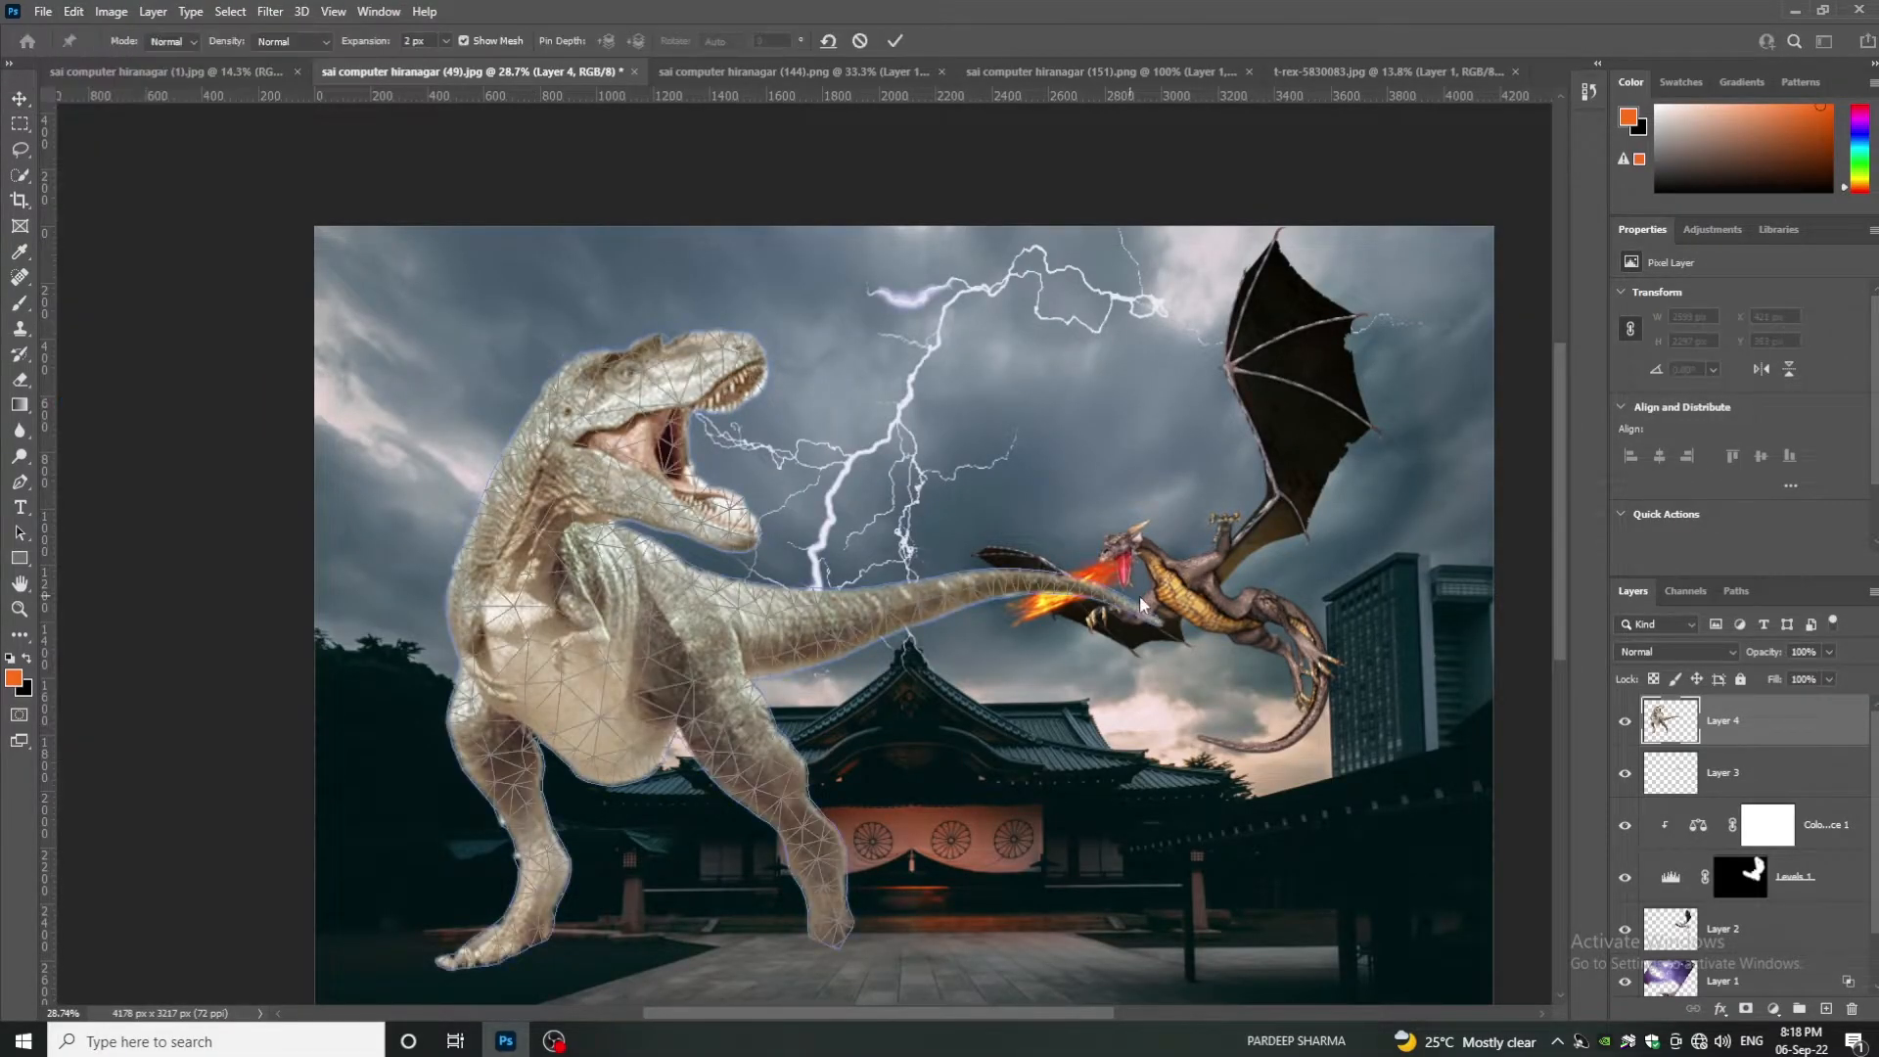
click(956, 588)
drag(1153, 608, 1053, 454)
click(563, 450)
drag(956, 589, 930, 548)
key(Return)
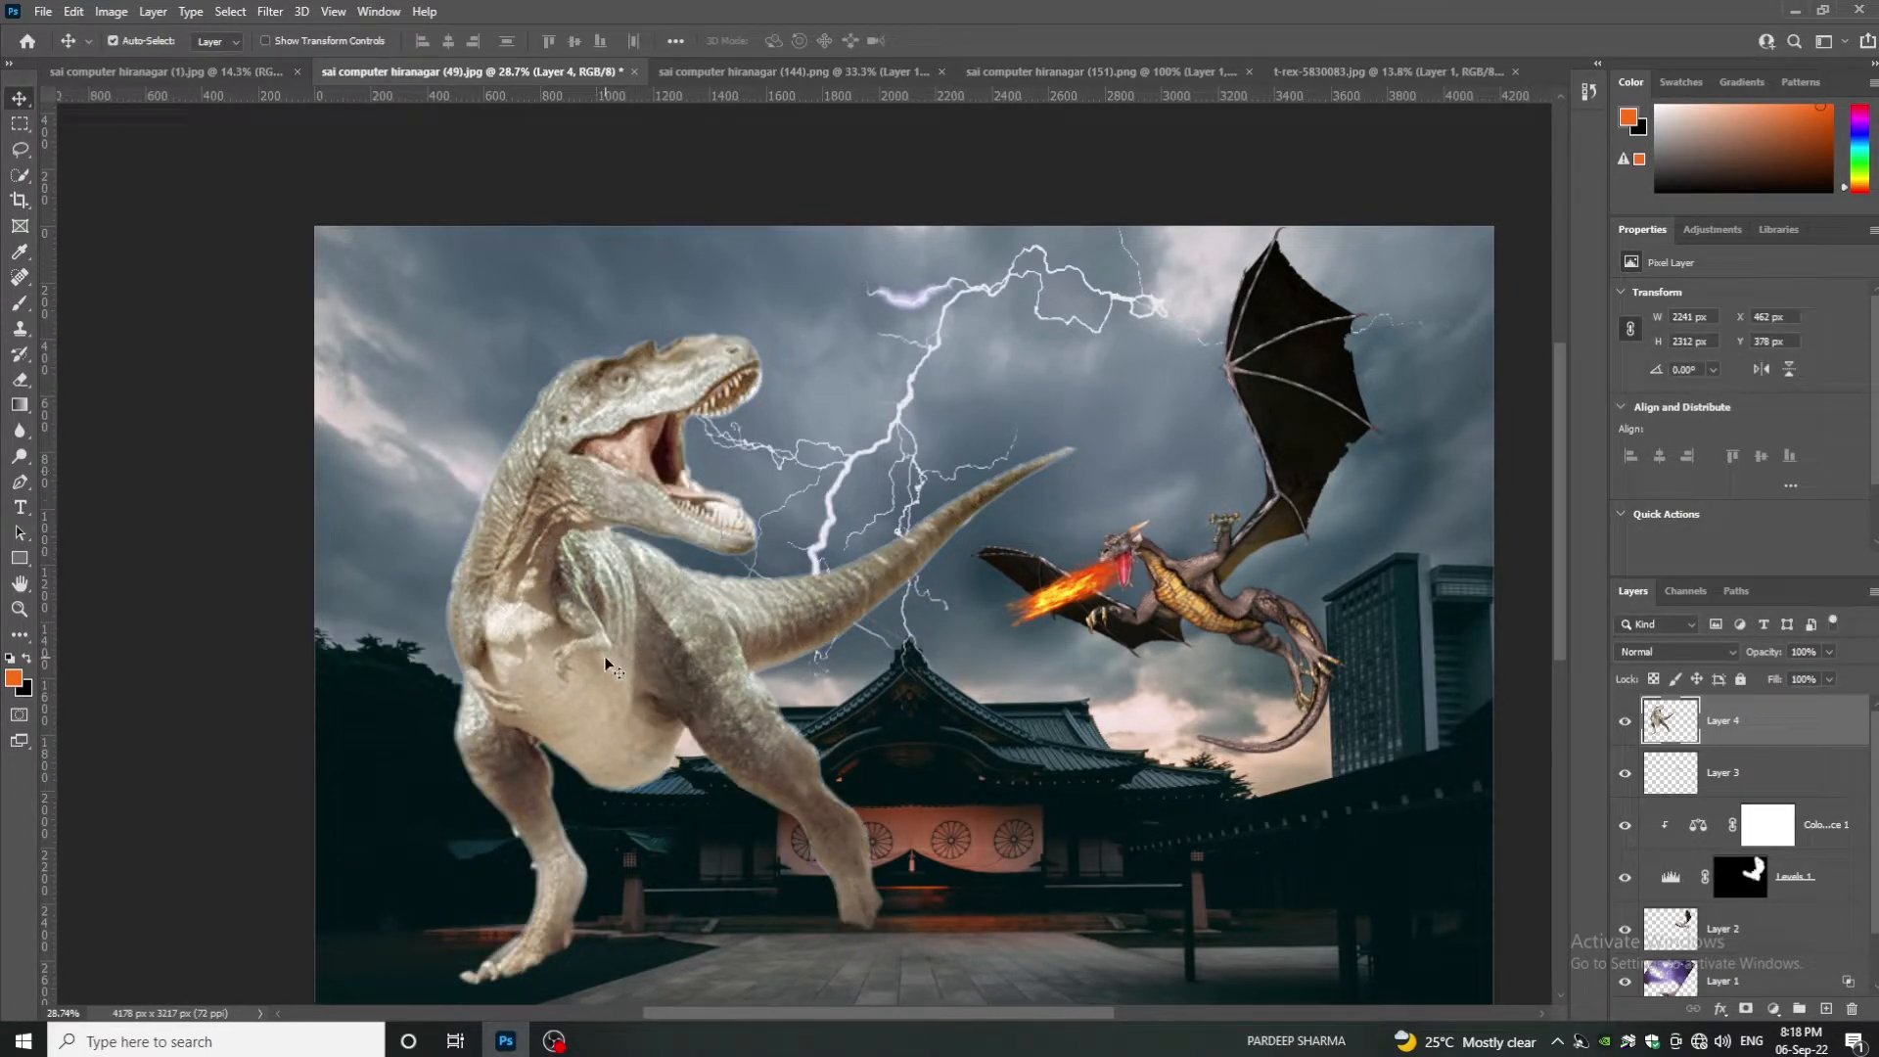
drag(603, 656, 600, 647)
mouse_move(1723, 721)
mouse_down()
mouse_move(1752, 952)
mouse_move(1778, 997)
mouse_up()
- Place the T-rex layer beneath the lightning and erase its lower body into the temple
mouse_move(614, 729)
mouse_down()
mouse_move(437, 579)
mouse_move(549, 650)
mouse_move(816, 703)
mouse_move(1244, 651)
mouse_up()
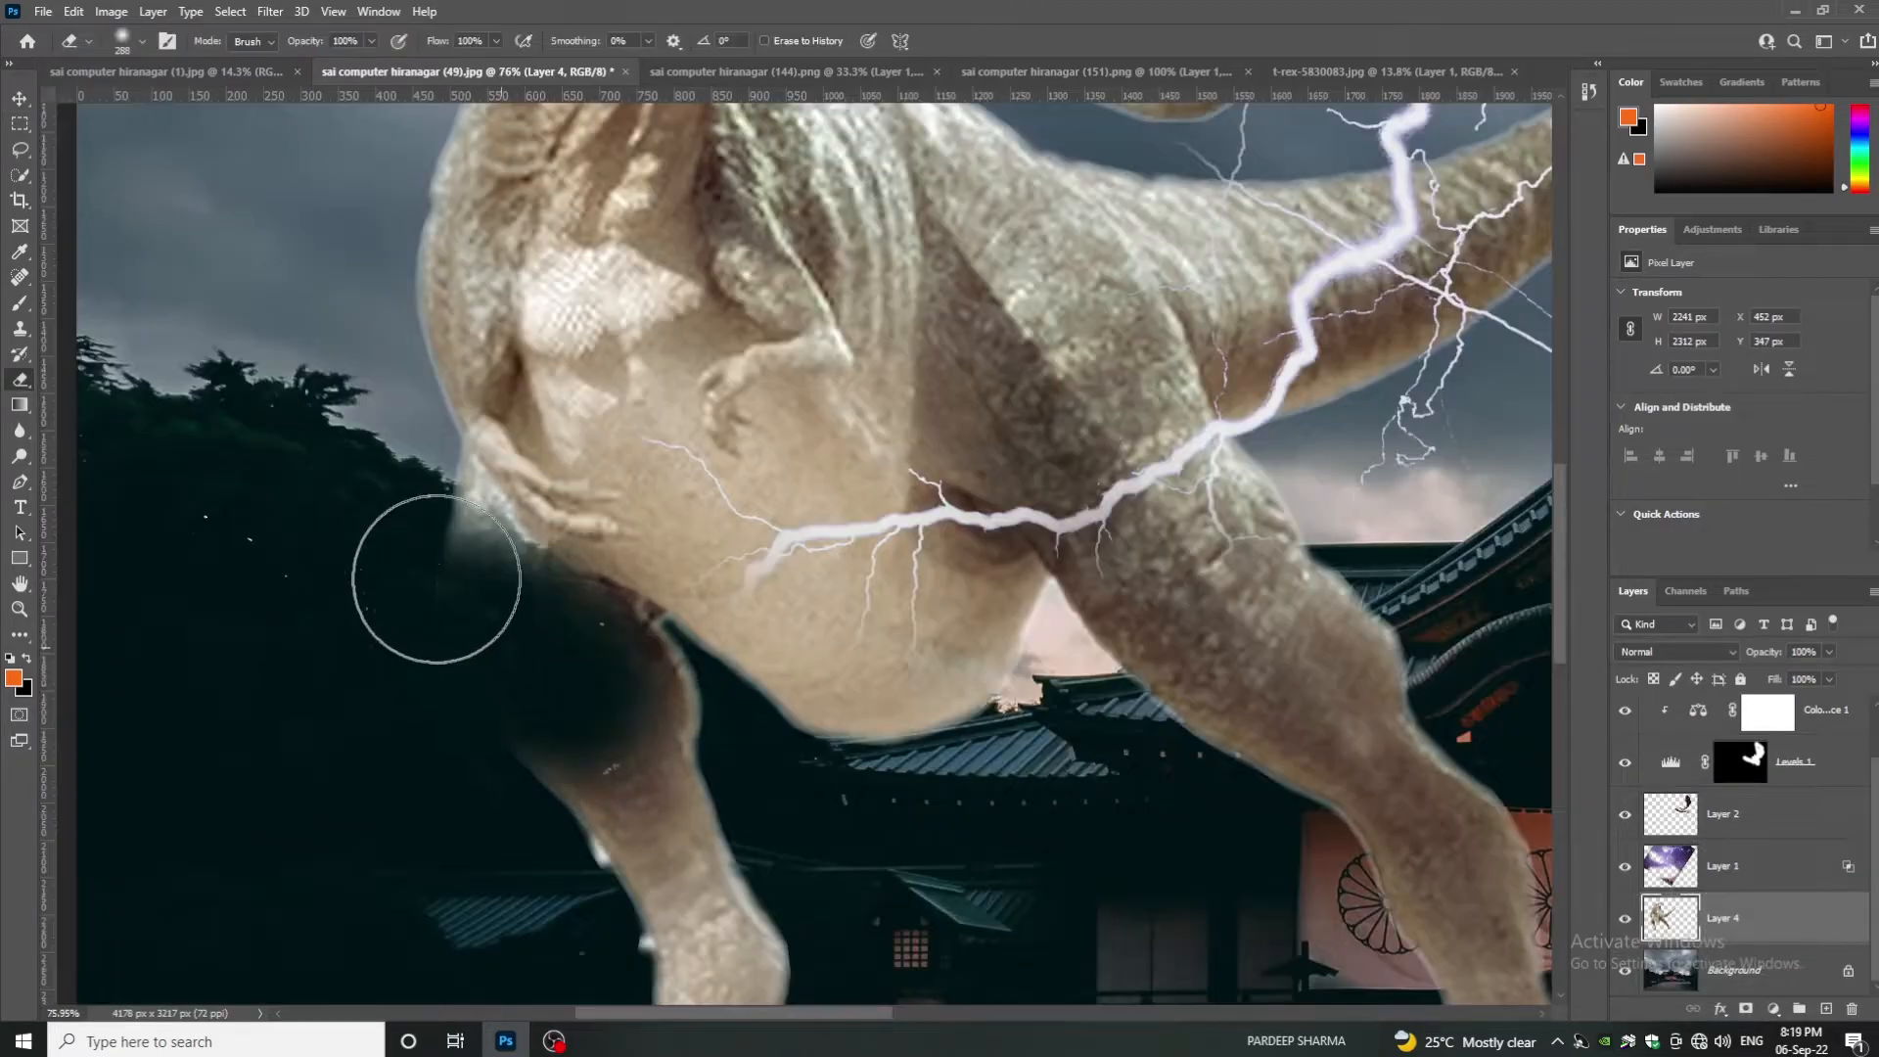
key(bracketleft)
key(bracketleft)
key(bracketleft)
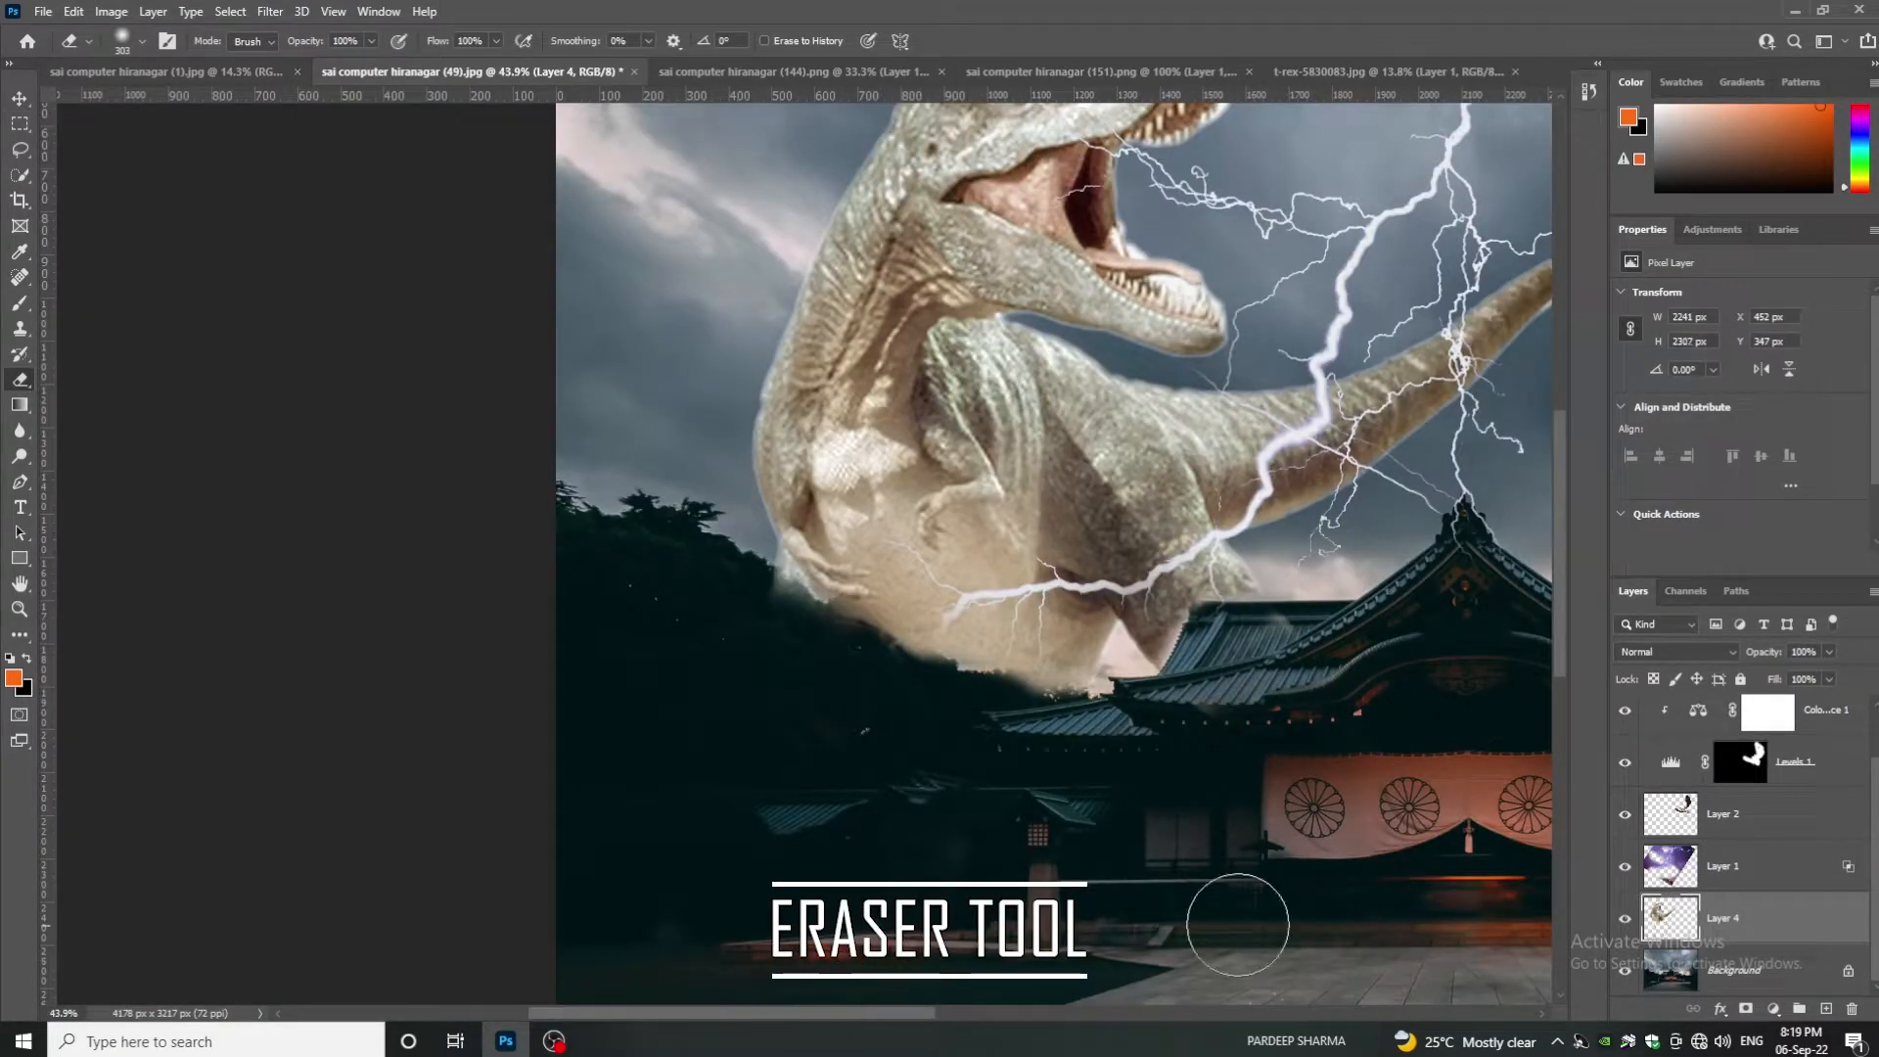
drag(1239, 925, 922, 809)
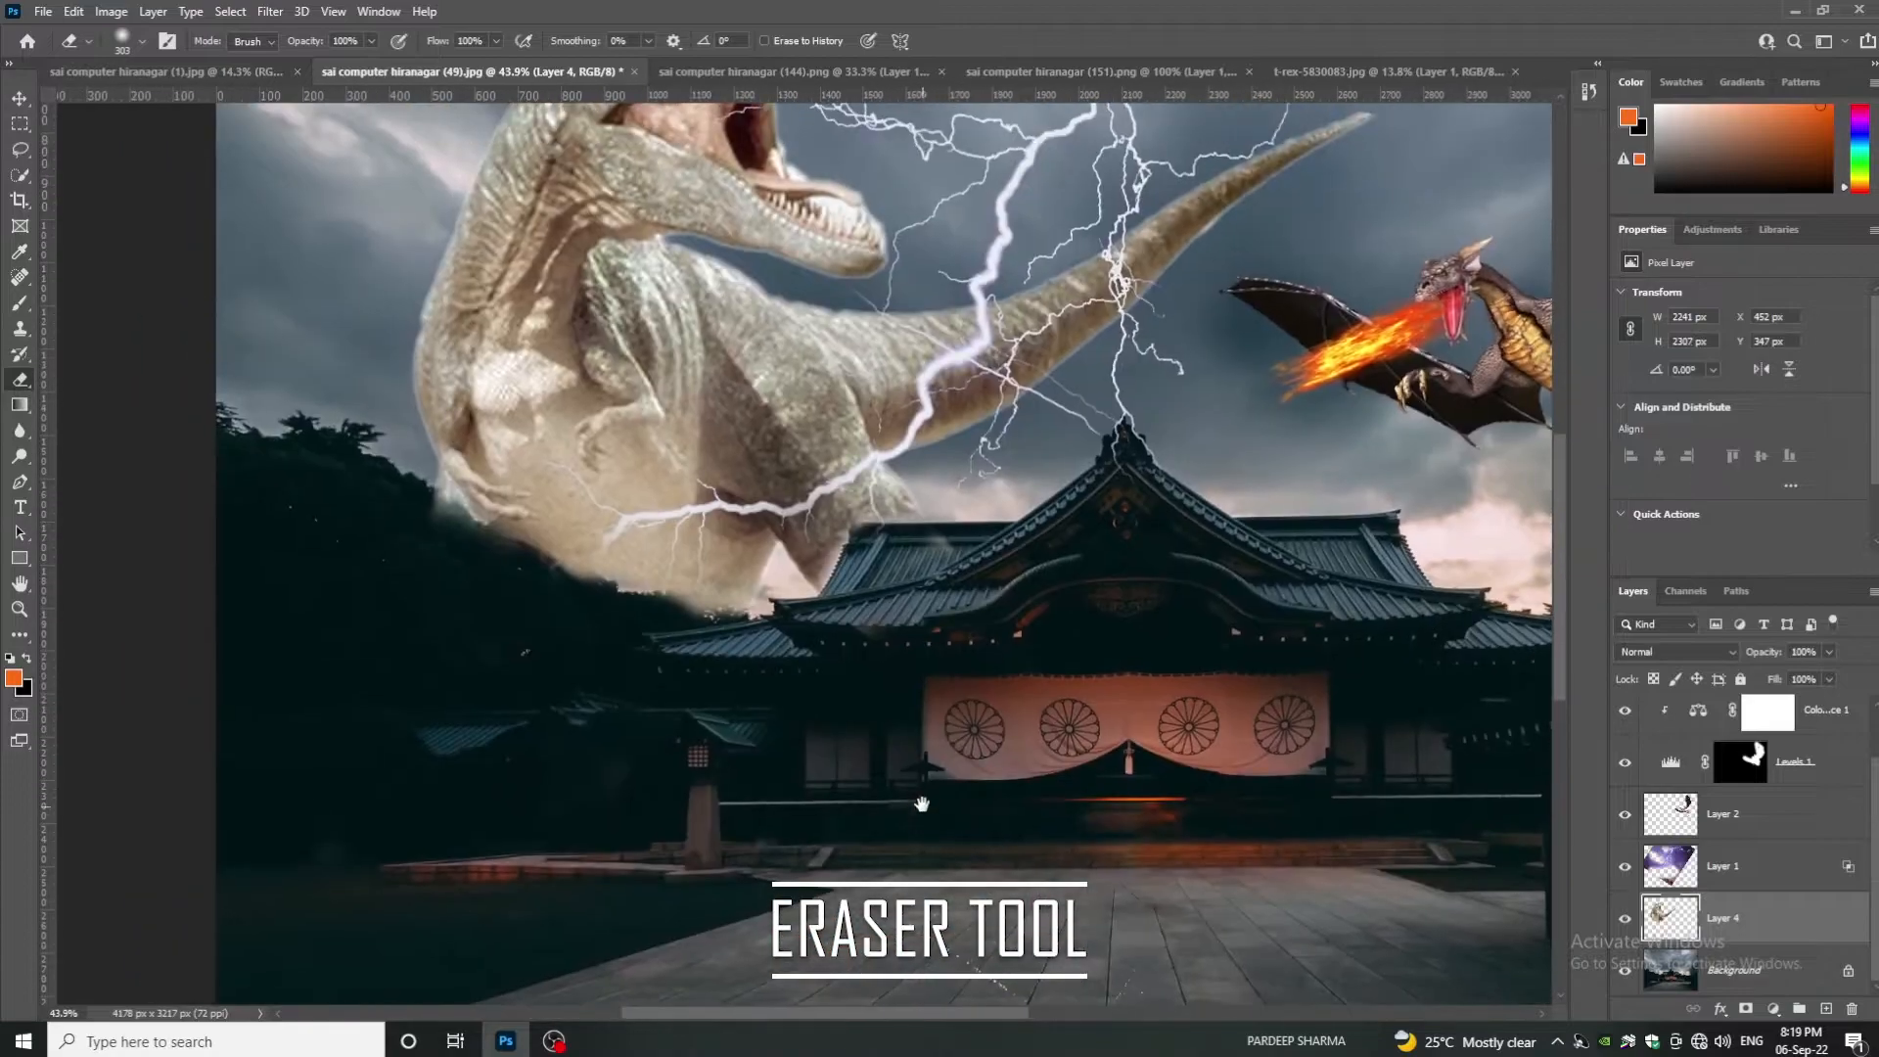
scroll(956, 620, down, 5)
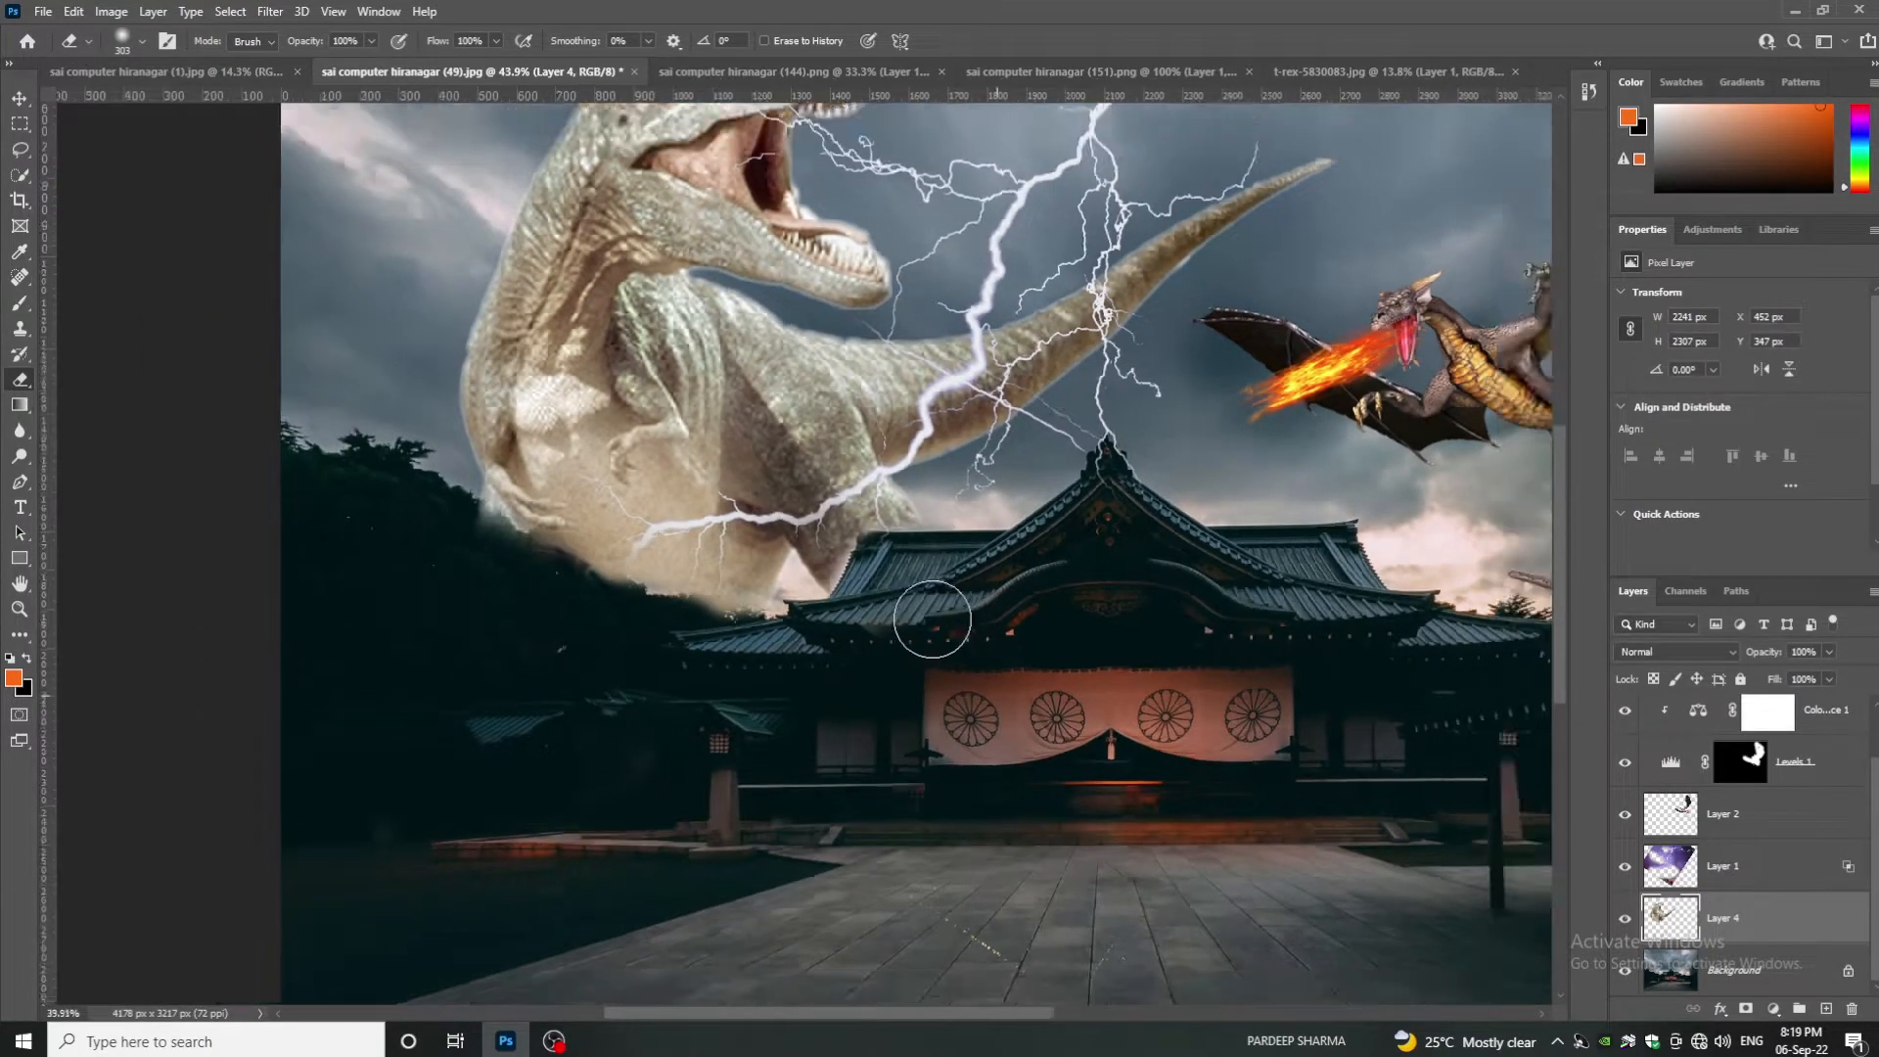
scroll(987, 767, up, 2)
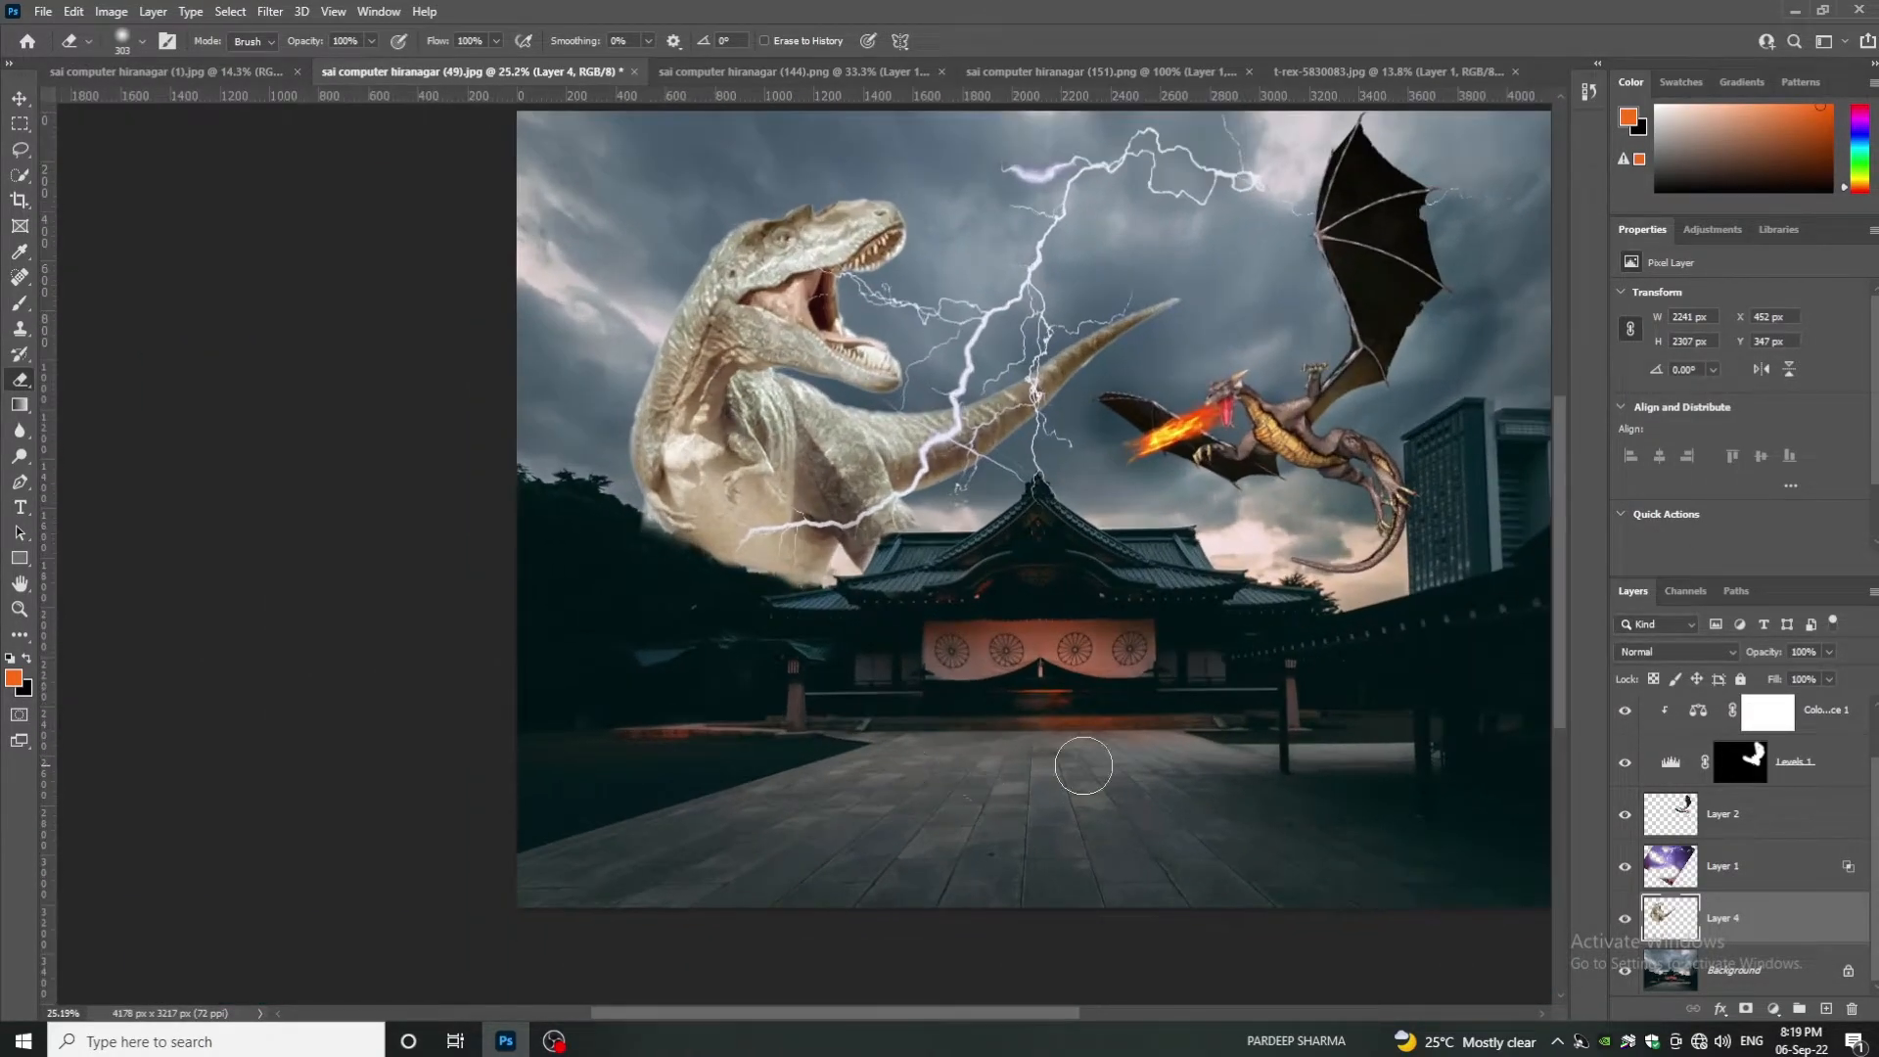
- Set the T-rex layer's opacity to 74%
click(1829, 652)
drag(1820, 675, 1804, 678)
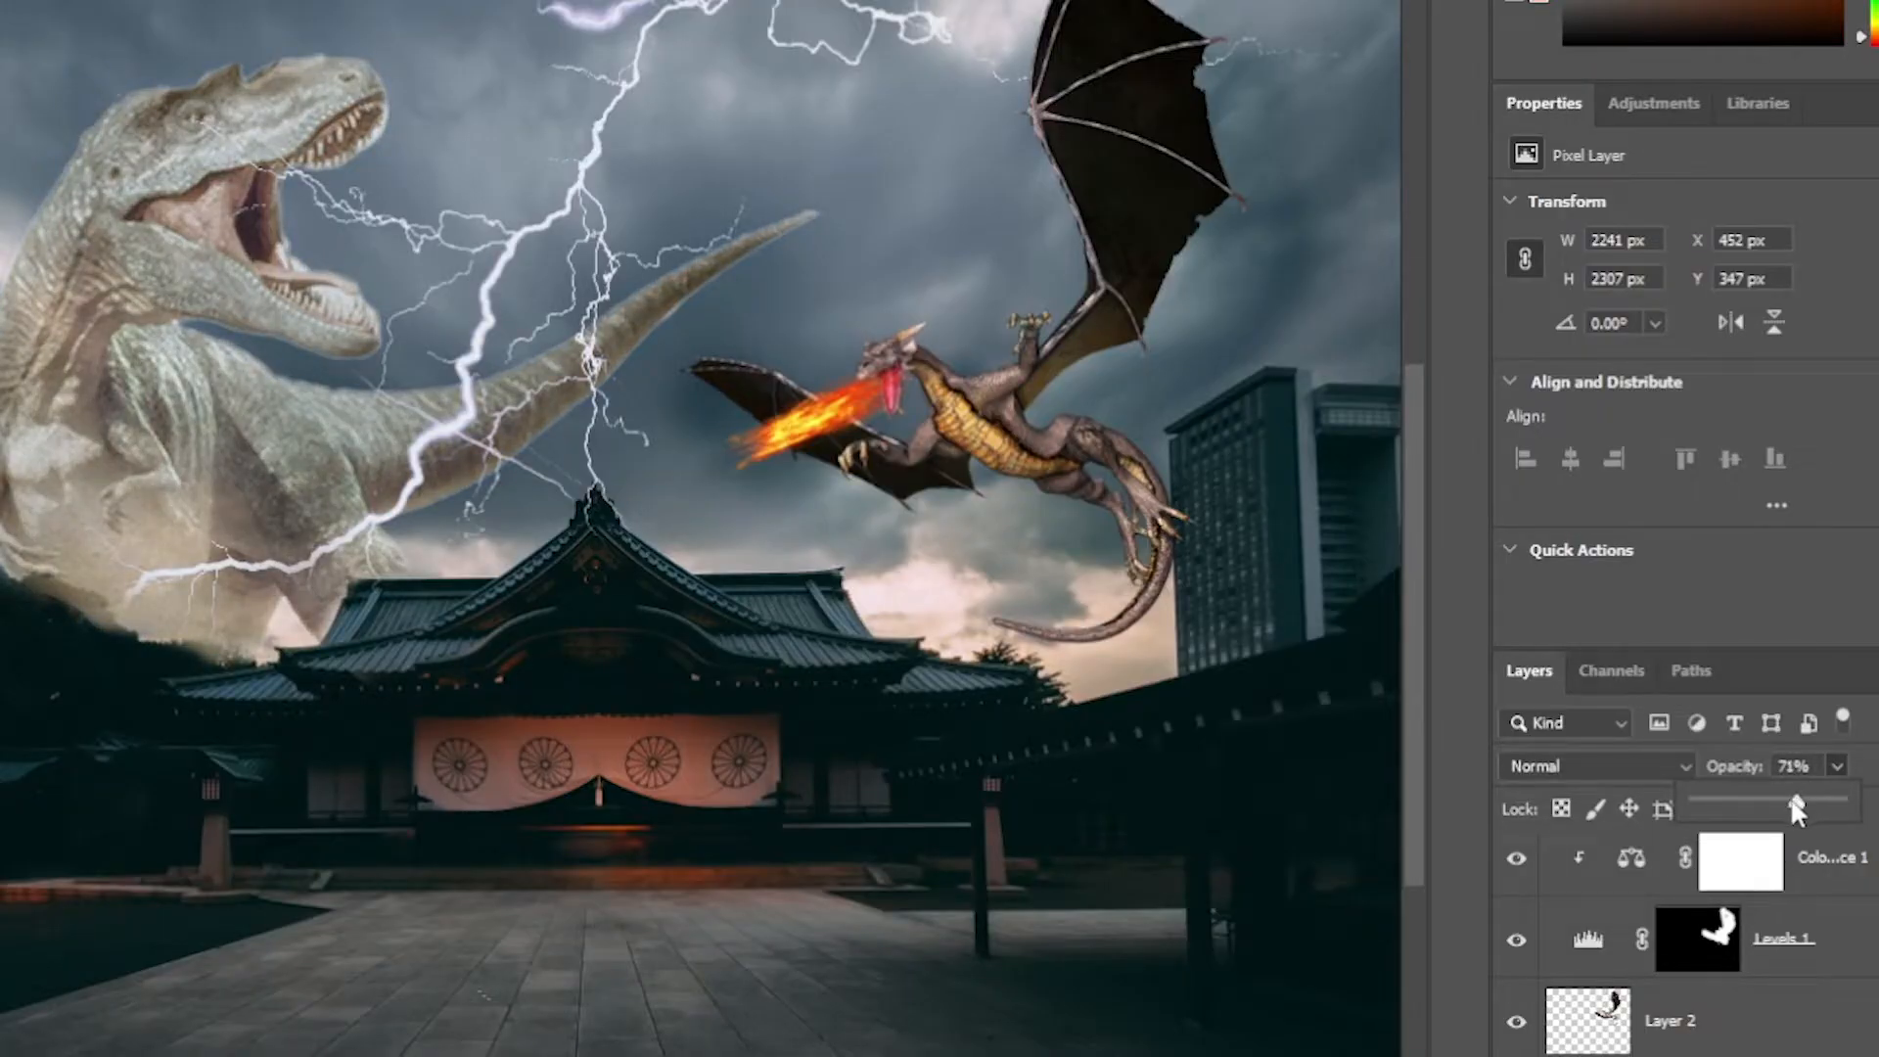
drag(1795, 801, 1794, 801)
scroll(679, 969, down, 5)
scroll(680, 969, up, 3)
drag(489, 1045, 686, 1046)
drag(1375, 382, 1362, 307)
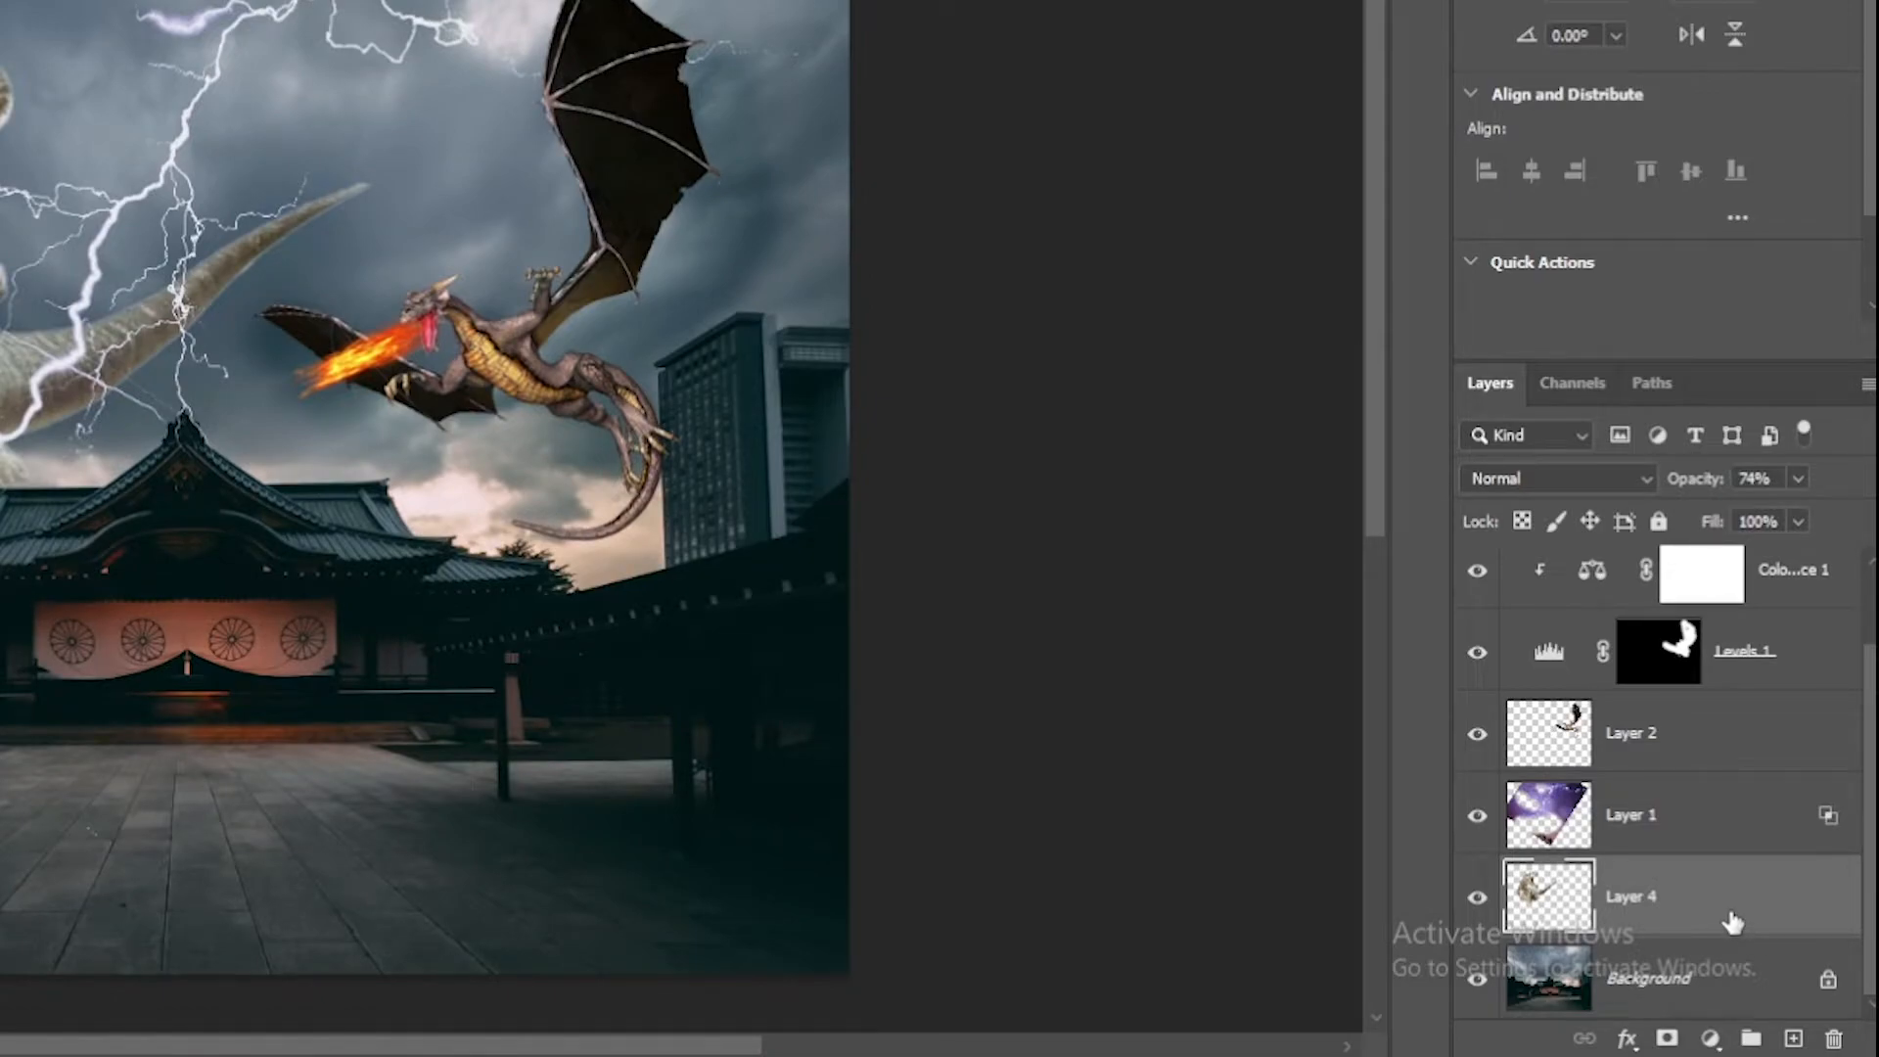
- Add a Levels 2 adjustment clipped to the T-rex layer, darkening its midtones to 0.67
click(1713, 1042)
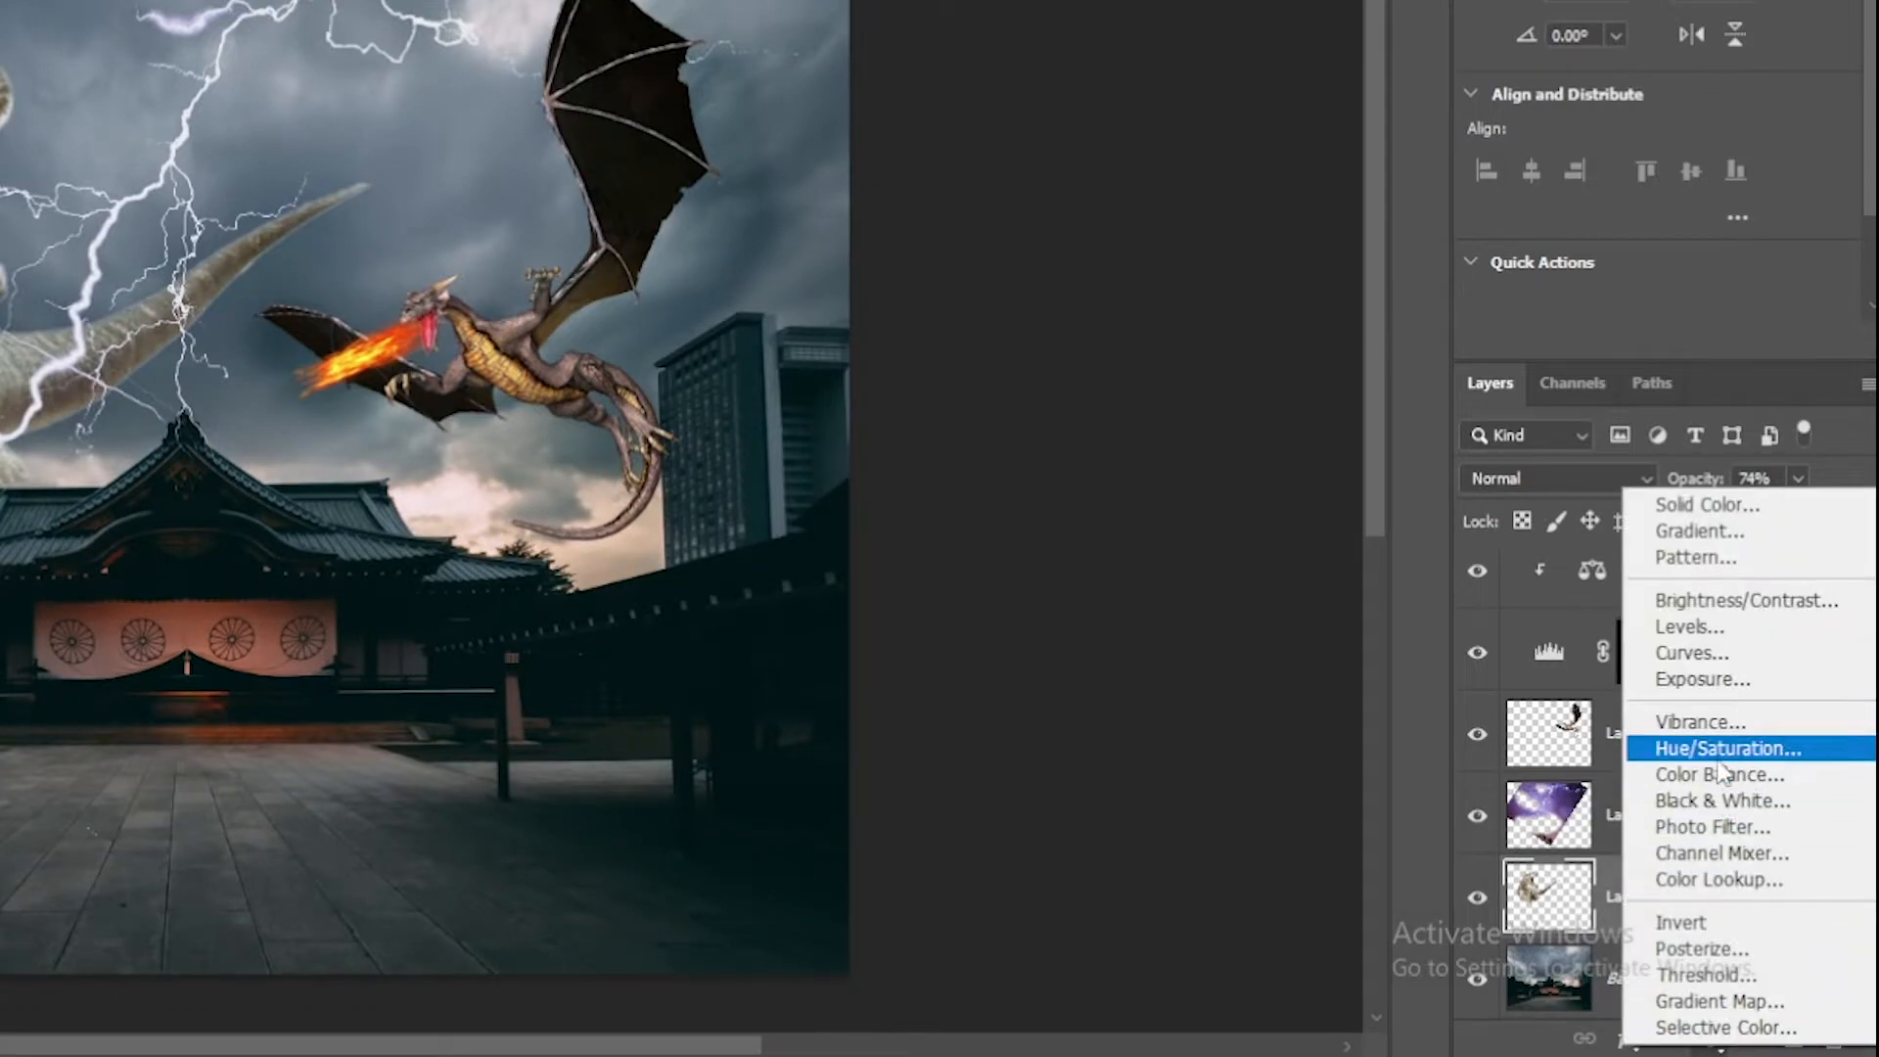
click(1700, 627)
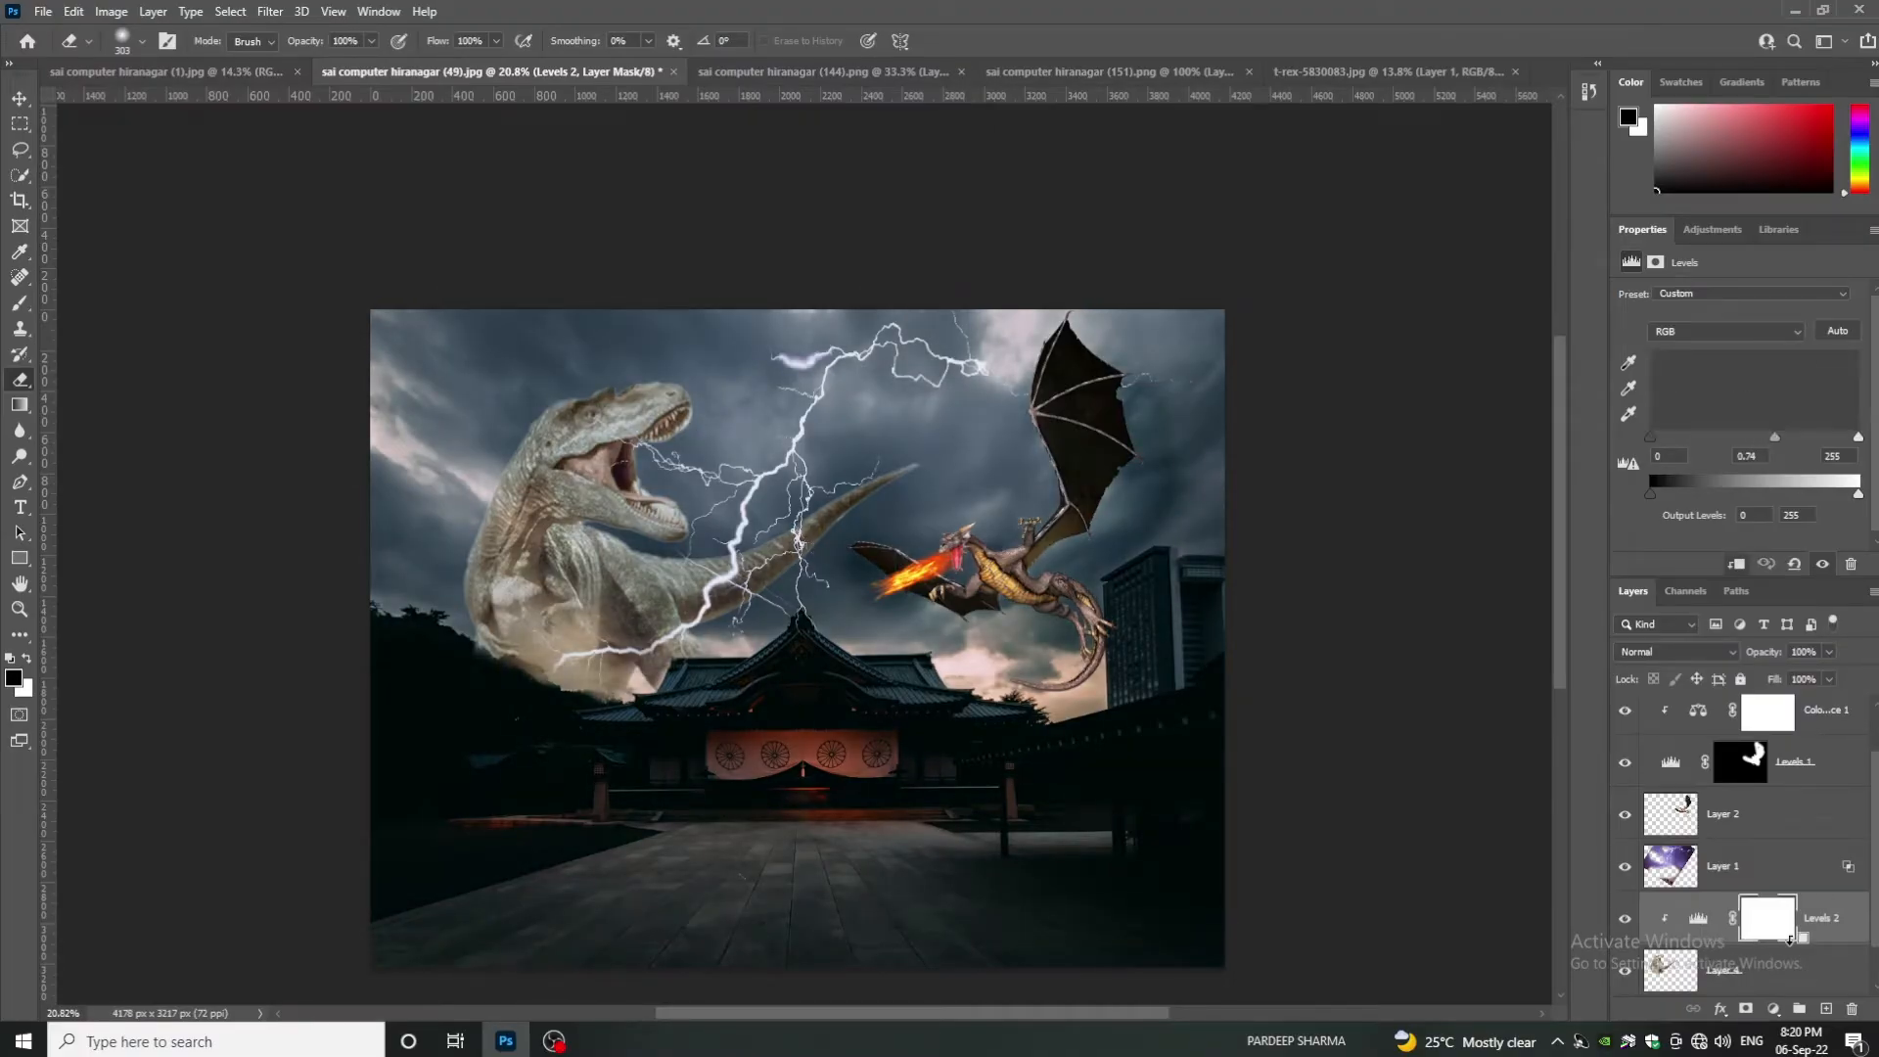
drag(1775, 437, 1790, 437)
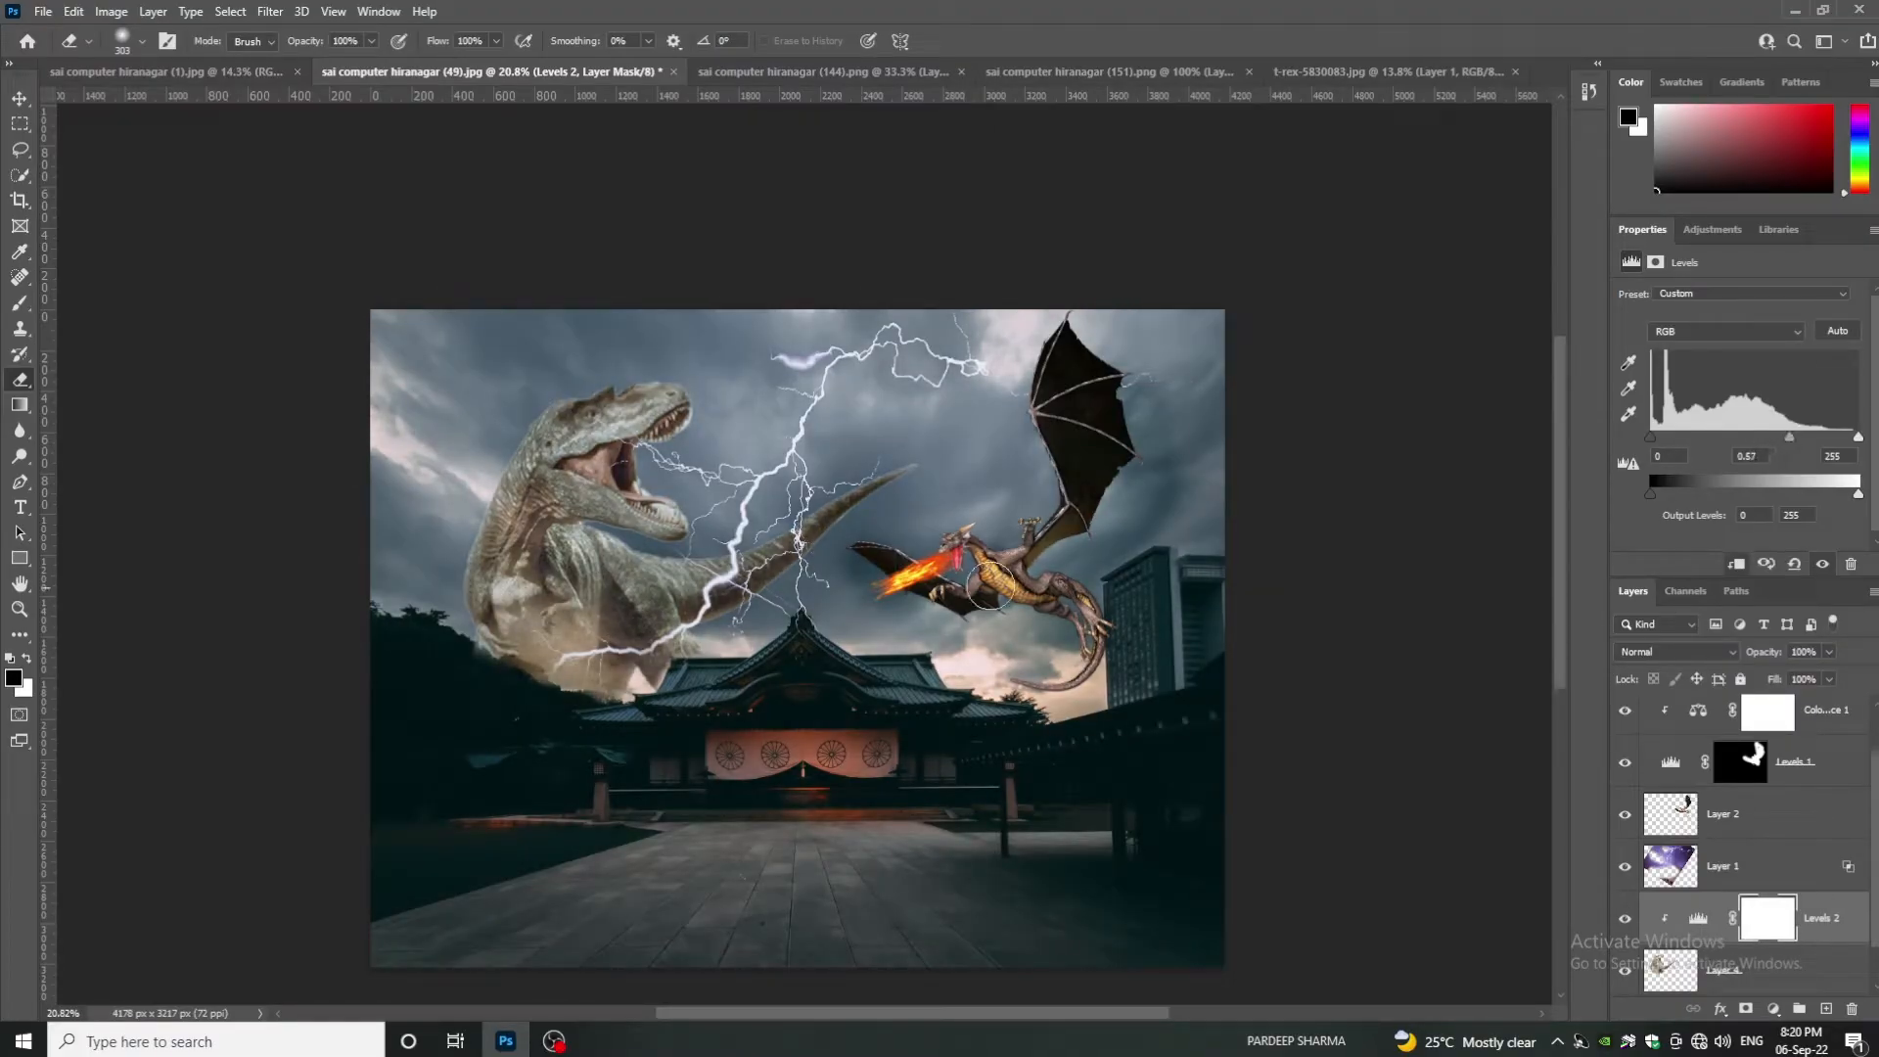
click(1715, 868)
click(1749, 920)
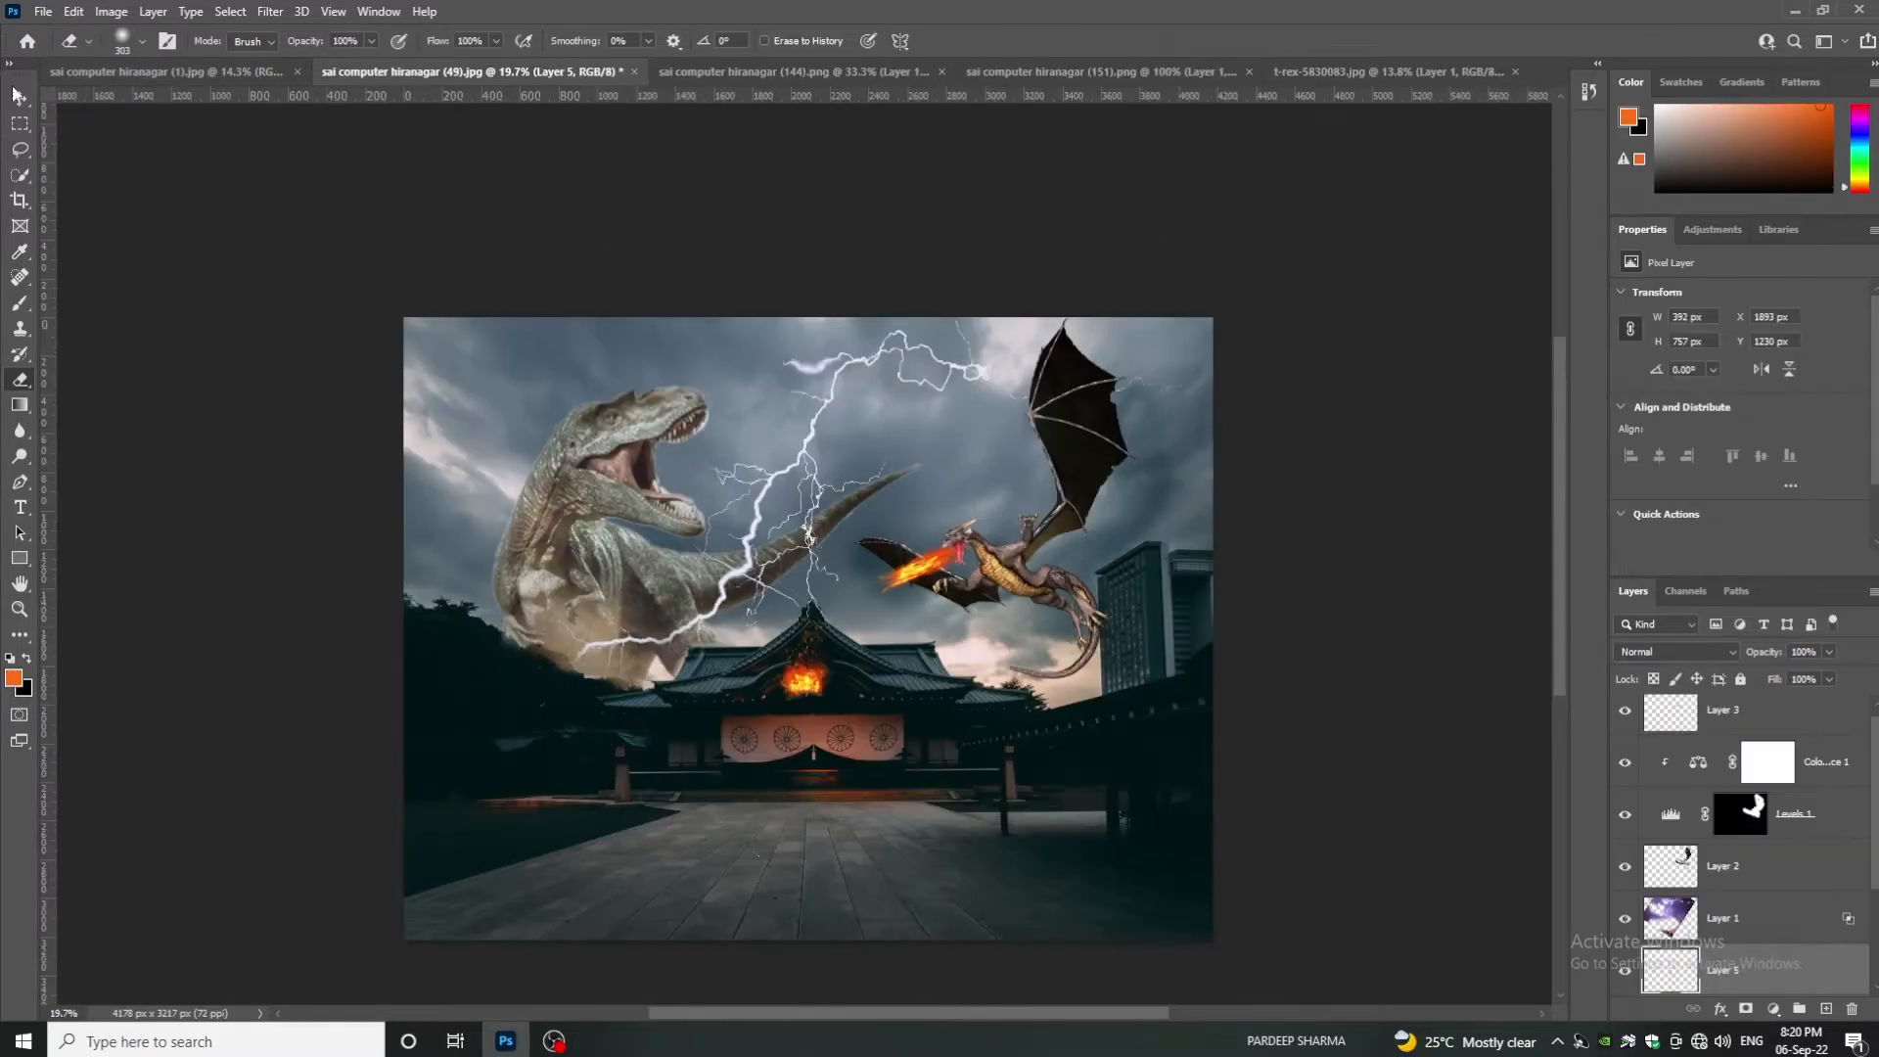
- Move the fire into the T-rex's mouth and enlarge it with Free Transform
key(v)
mouse_move(803, 676)
mouse_down()
mouse_move(705, 455)
mouse_move(665, 467)
mouse_up()
key(ctrl+t)
drag(709, 346, 809, 290)
drag(715, 501, 716, 459)
key(Return)
- Duplicate the fire layer and merge all the fire layers into one
key(e)
key(v)
key(ctrl+j)
key(ctrl+j)
scroll(1748, 957, down, 4)
shift+click(1720, 867)
key(ctrl+e)
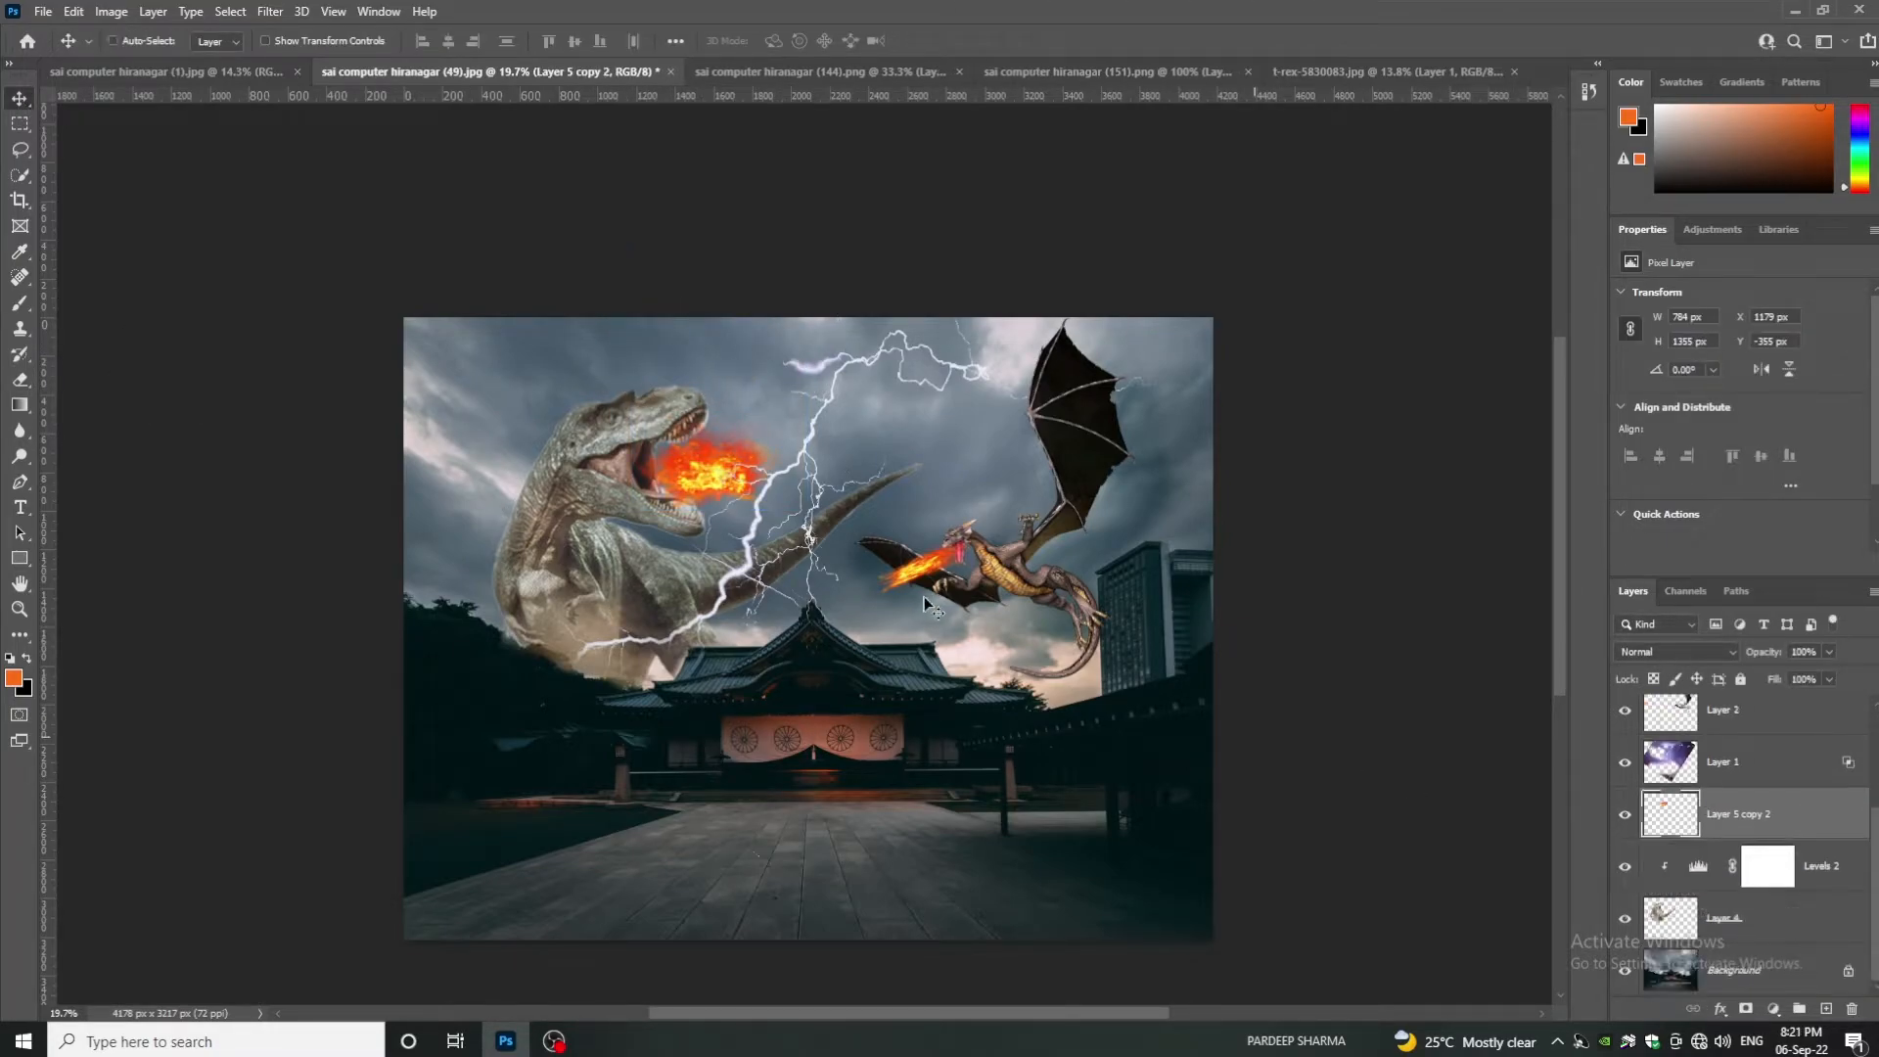
- Lower the merged mouth fire layer (Layer 5 copy 2) to 80% opacity
ctrl+click(720, 448)
key(ctrl+t)
key(Escape)
click(1830, 652)
drag(1829, 675, 1797, 677)
click(1774, 818)
click(1829, 652)
scroll(1800, 679, down, 2)
scroll(1799, 680, up, 5)
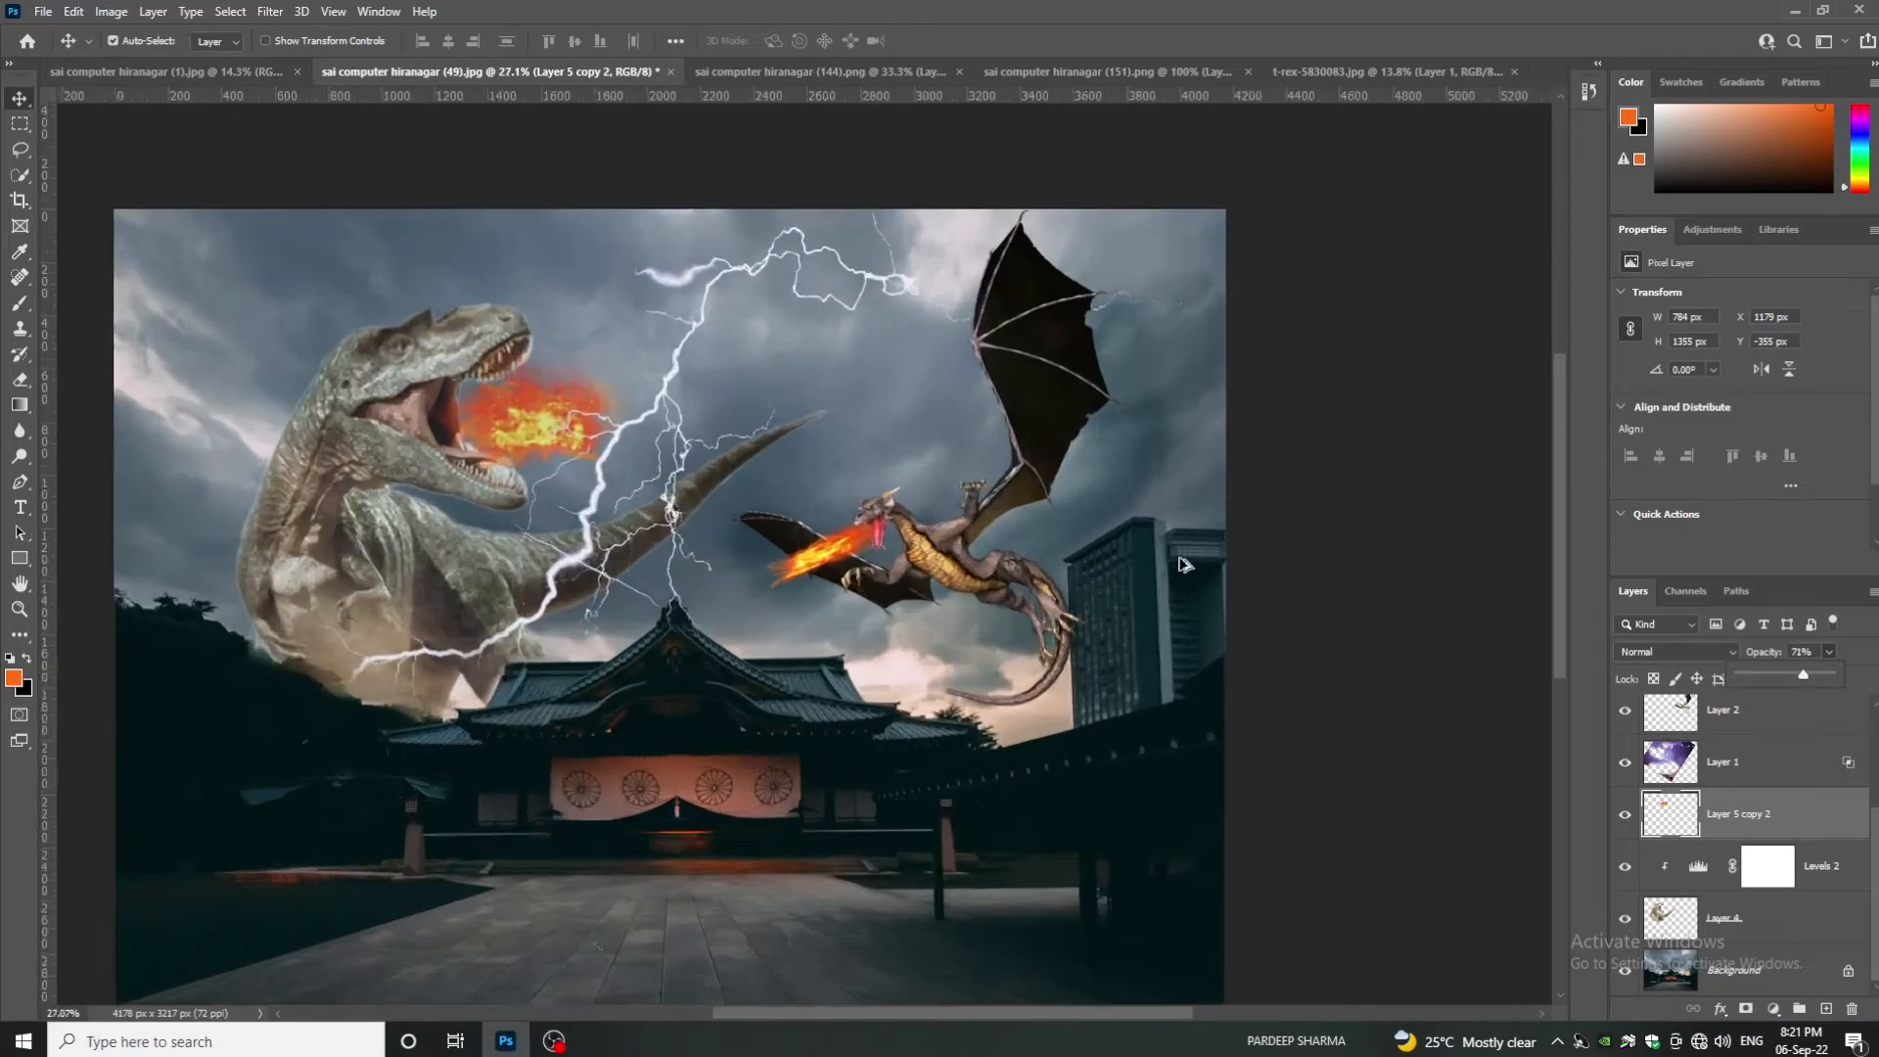
scroll(1800, 679, down, 5)
scroll(1800, 680, up, 2)
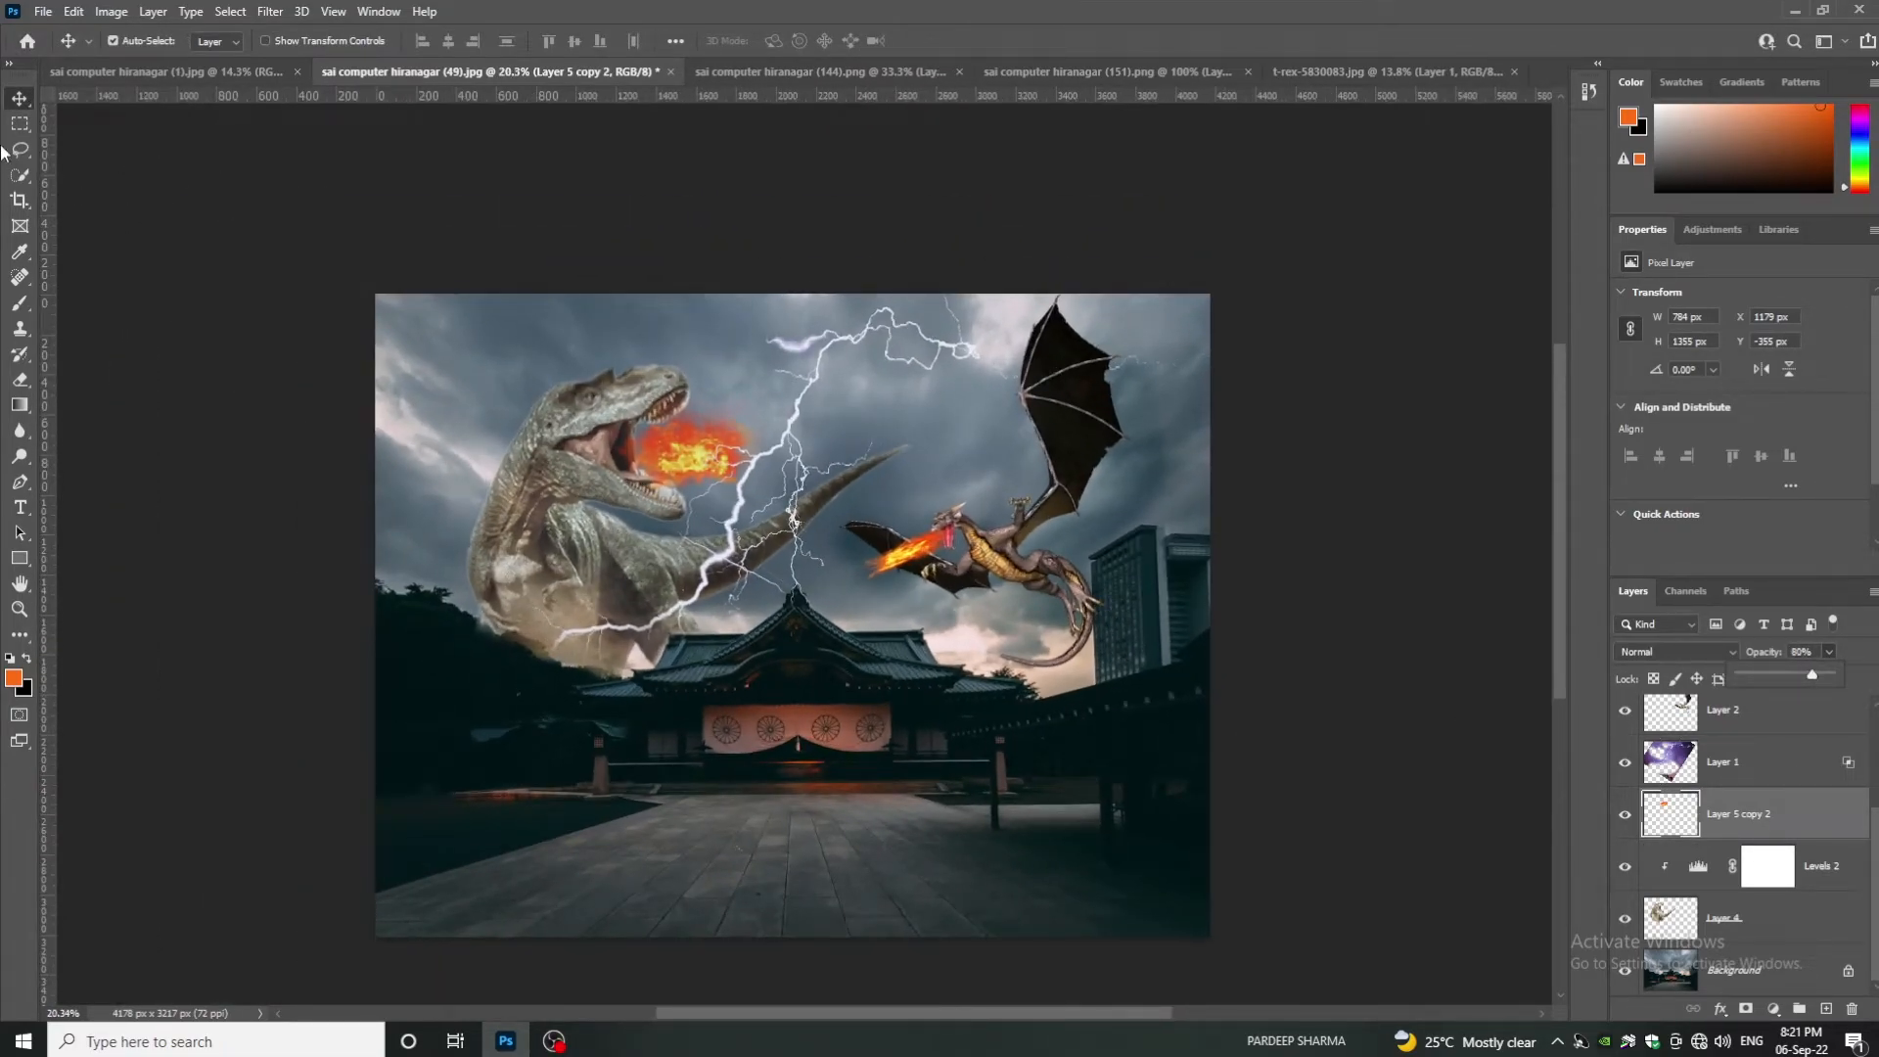
- Alt-drag a copy of the fire onto the T-rex's head
click(208, 369)
scroll(457, 425, up, 5)
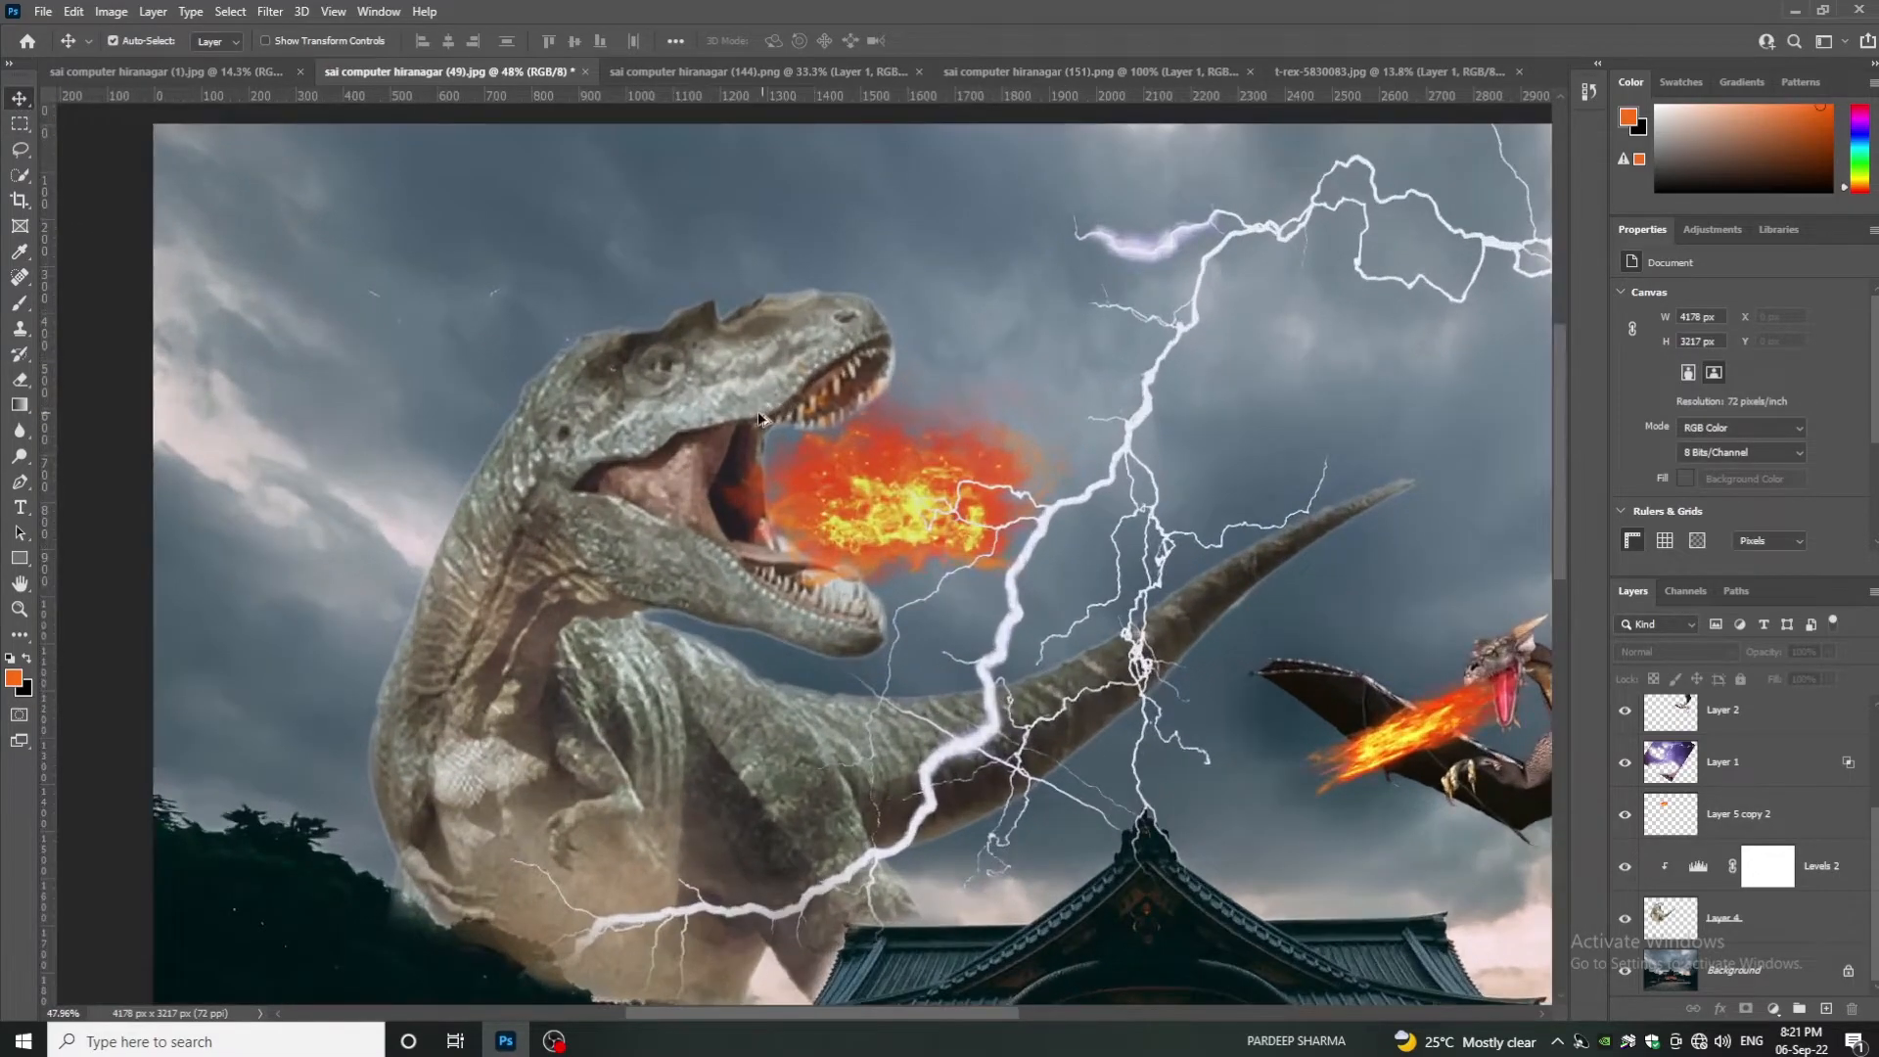
scroll(759, 419, up, 3)
scroll(777, 453, down, 2)
drag(905, 536, 599, 391)
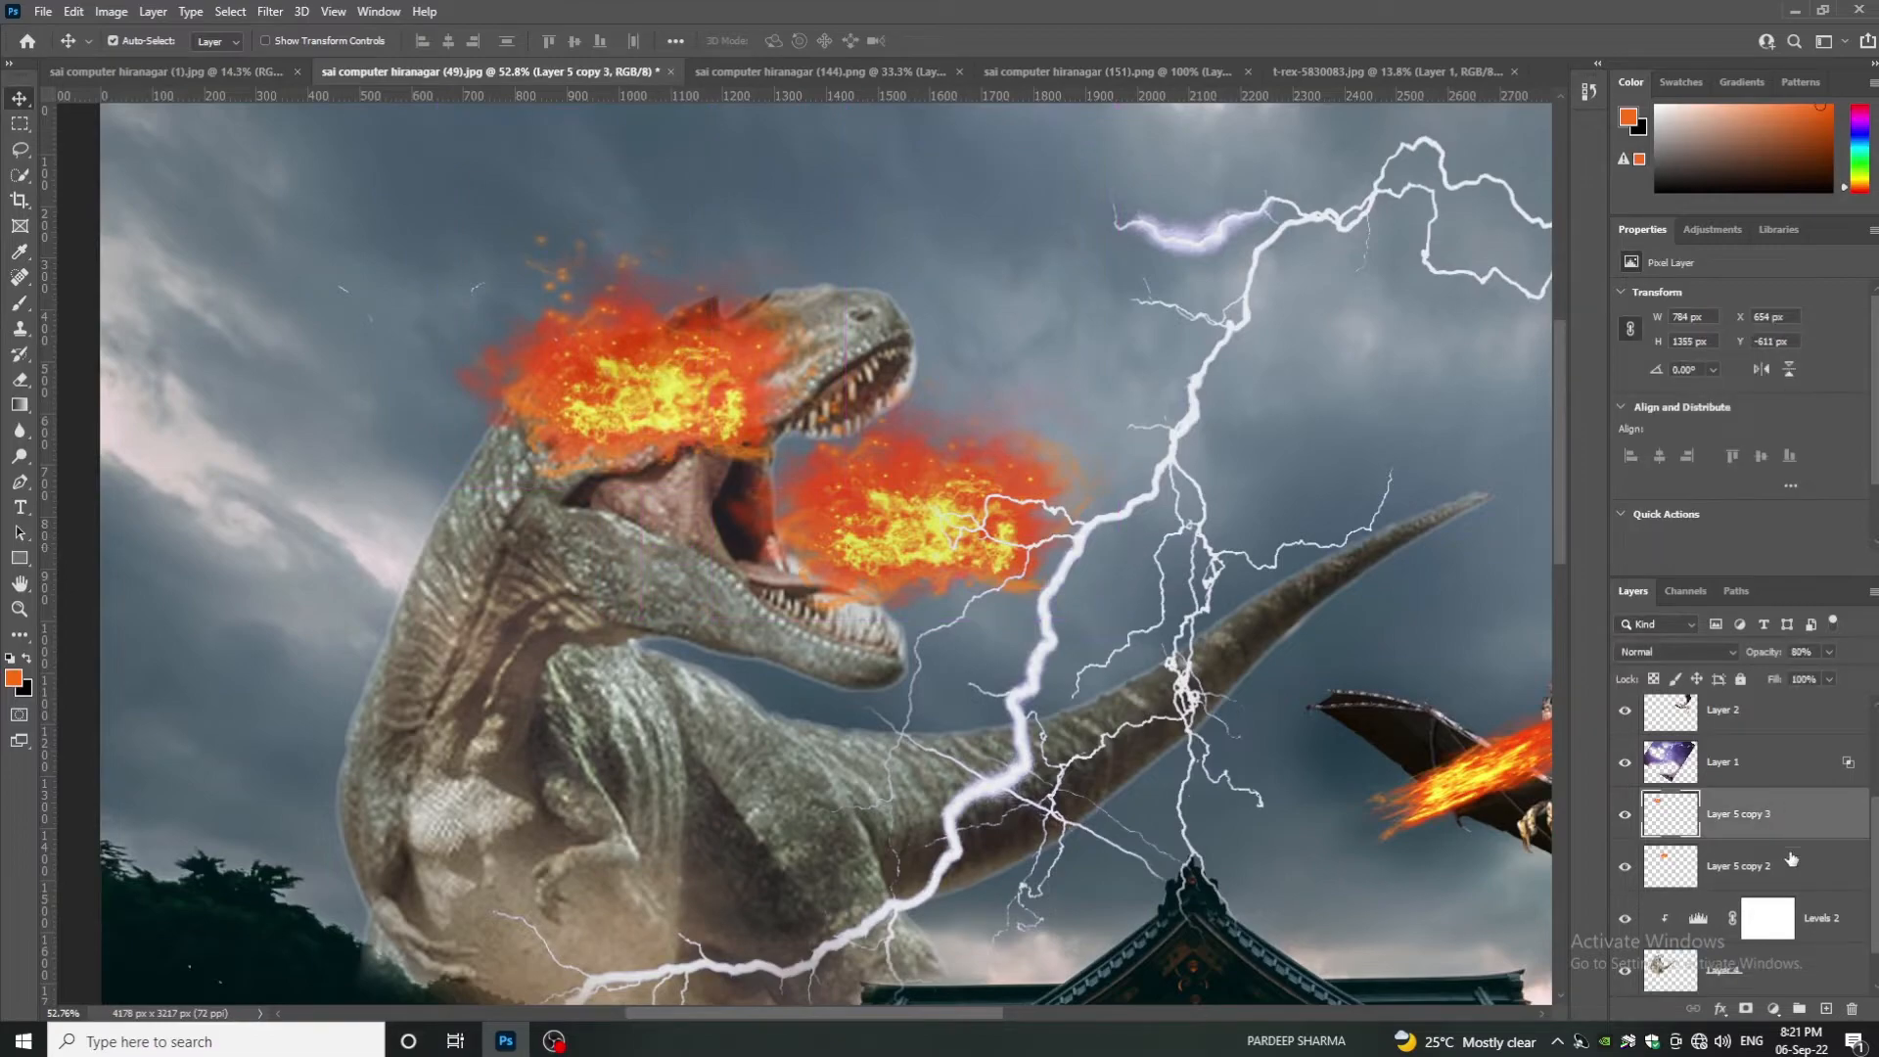
- Hide the head fire with a black layer mask and select a small ellipse over the eye
alt+click(1746, 1009)
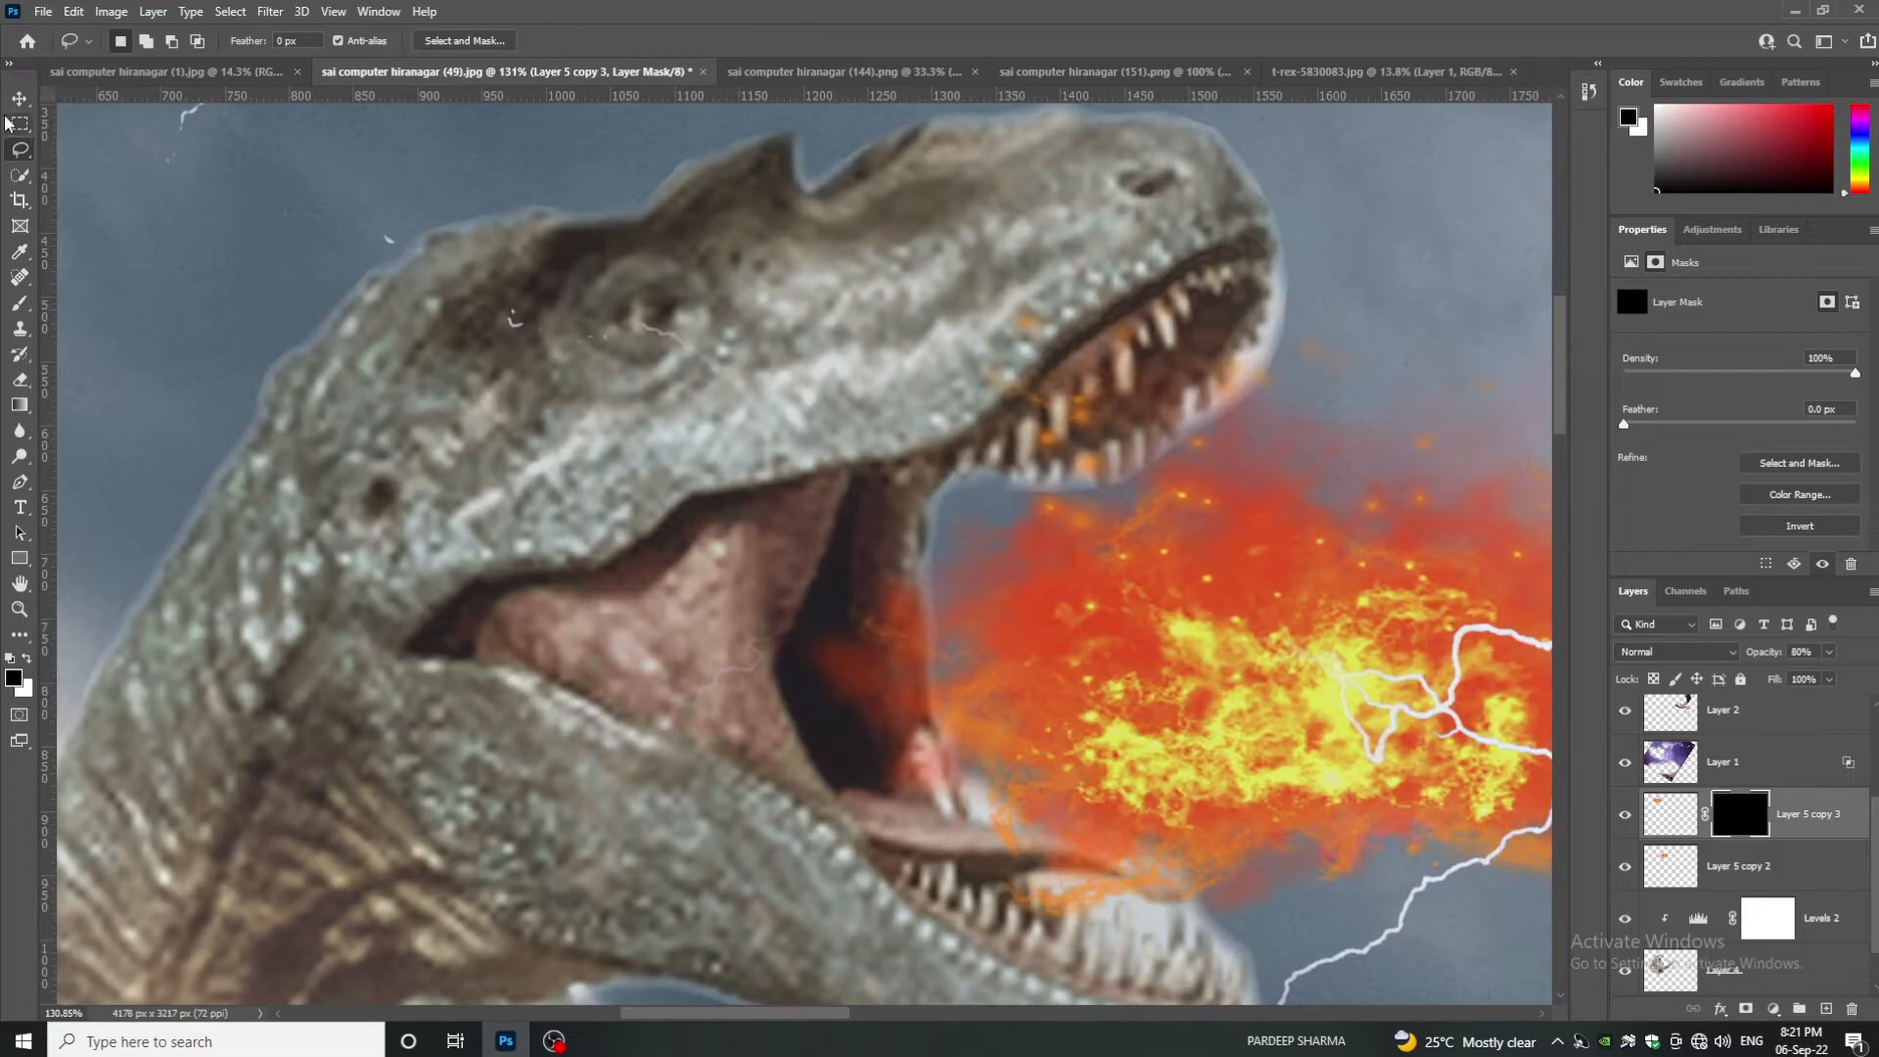
right_click(19, 124)
click(112, 144)
drag(632, 304, 649, 322)
- Paint white in the mask at 38% brush flow so the fire shows in the eye
key(b)
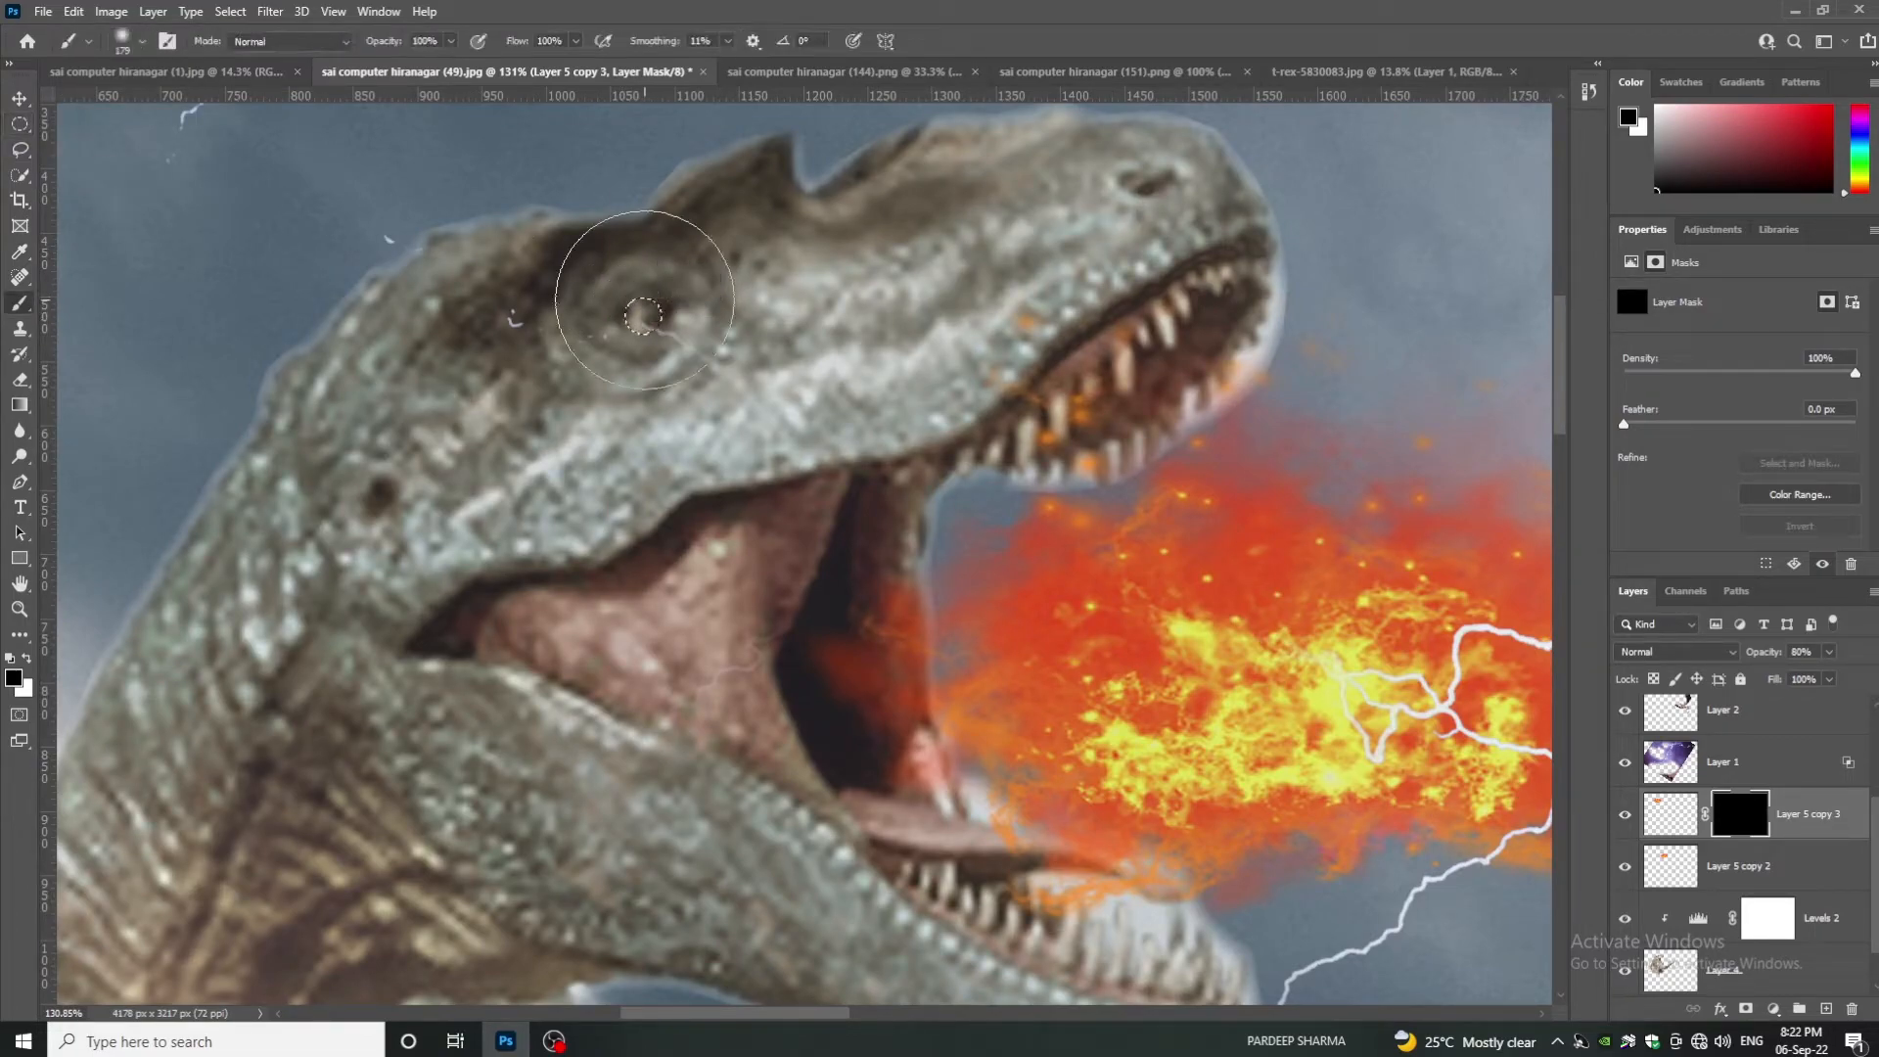
key(x)
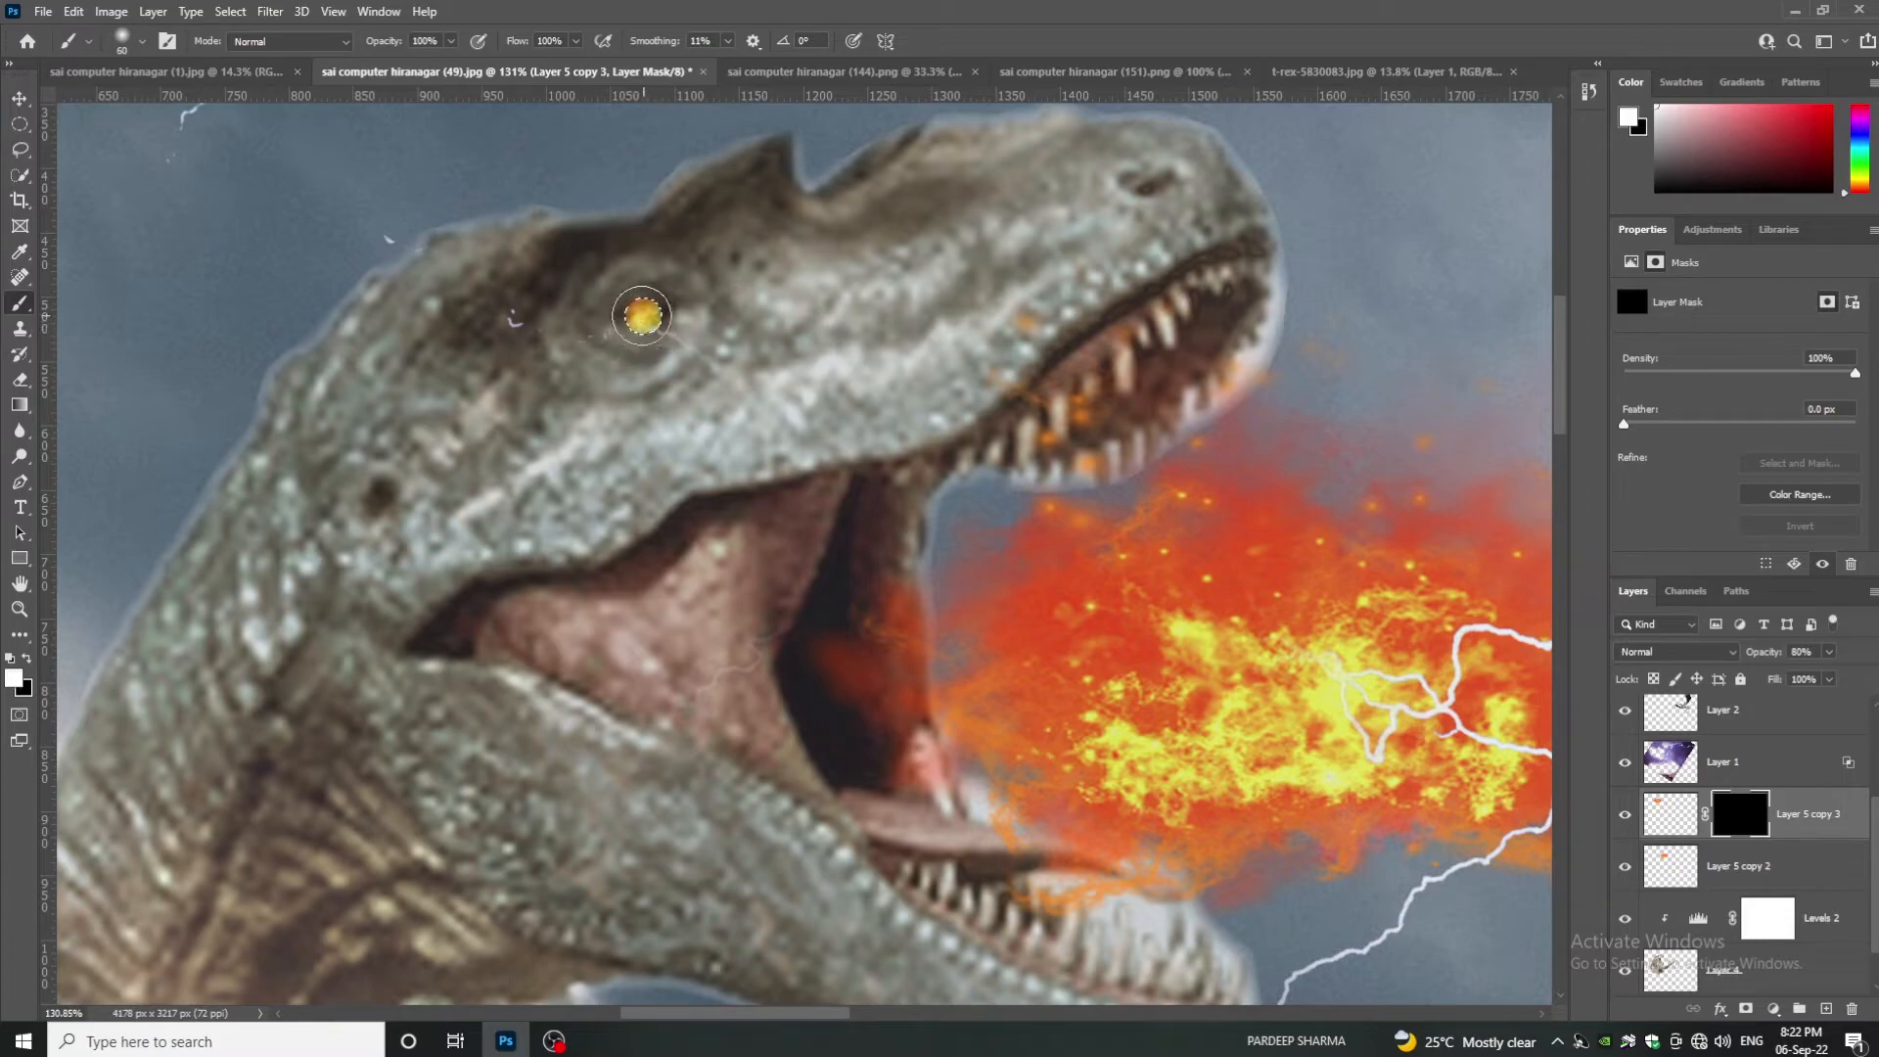
click(575, 41)
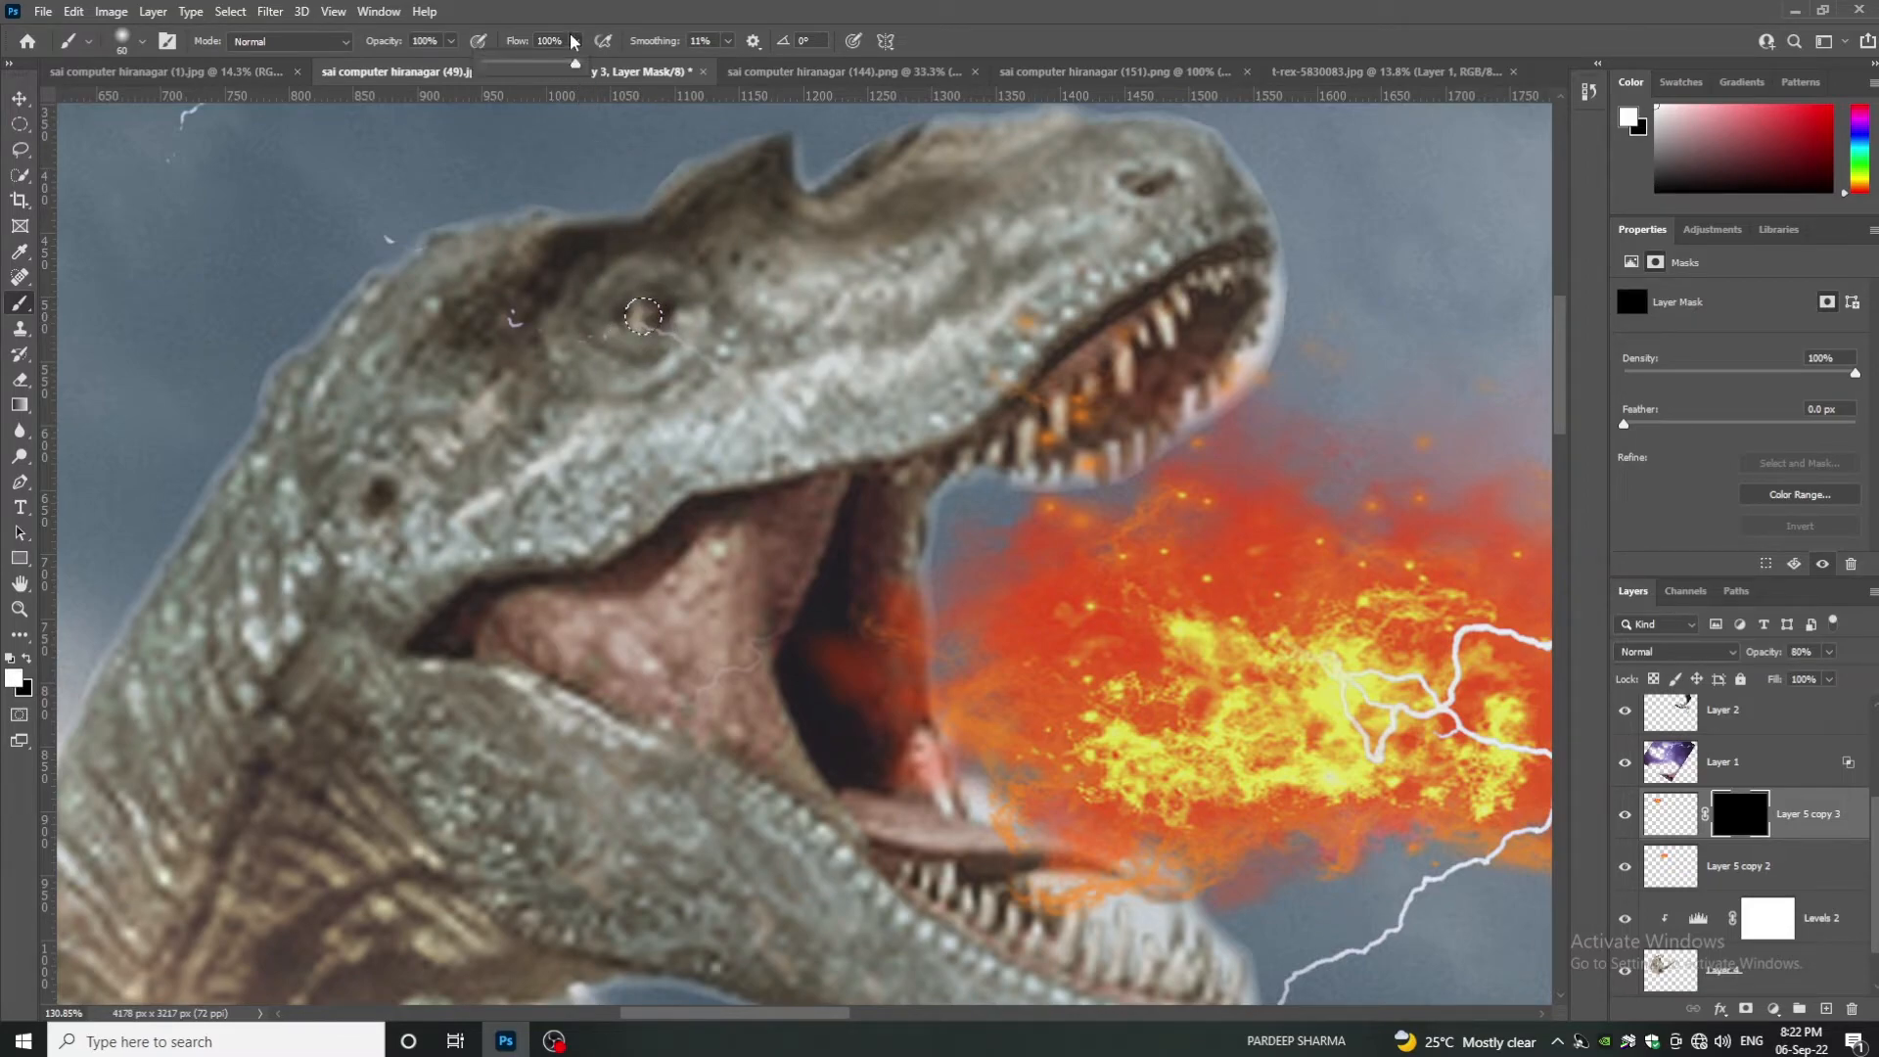
scroll(636, 304, down, 3)
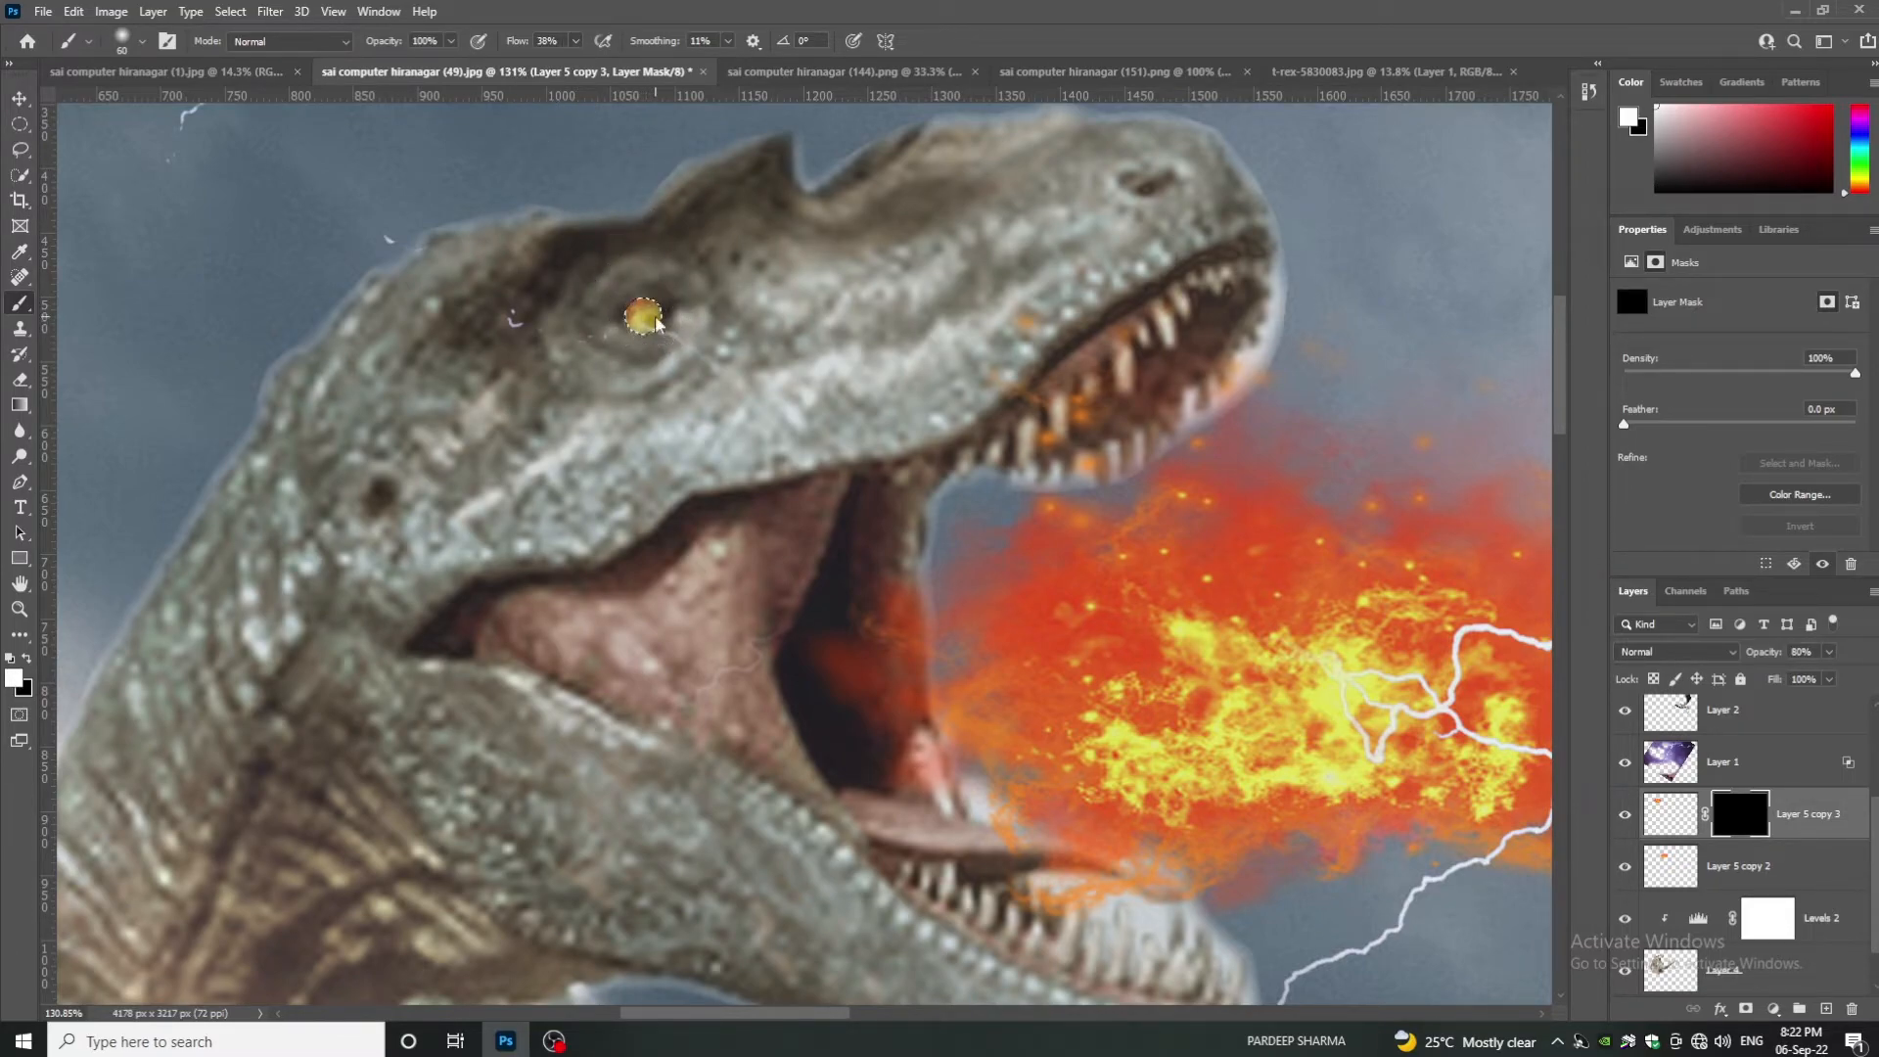
scroll(559, 414, down, 4)
scroll(552, 422, down, 5)
scroll(555, 439, up, 4)
scroll(555, 440, down, 2)
scroll(636, 442, up, 2)
- Switch to the Eraser, resize it, and select the Layer 5 copy 2 fire layer
key(e)
mouse_move(623, 372)
mouse_down()
mouse_move(605, 377)
mouse_move(626, 354)
mouse_up()
click(1719, 874)
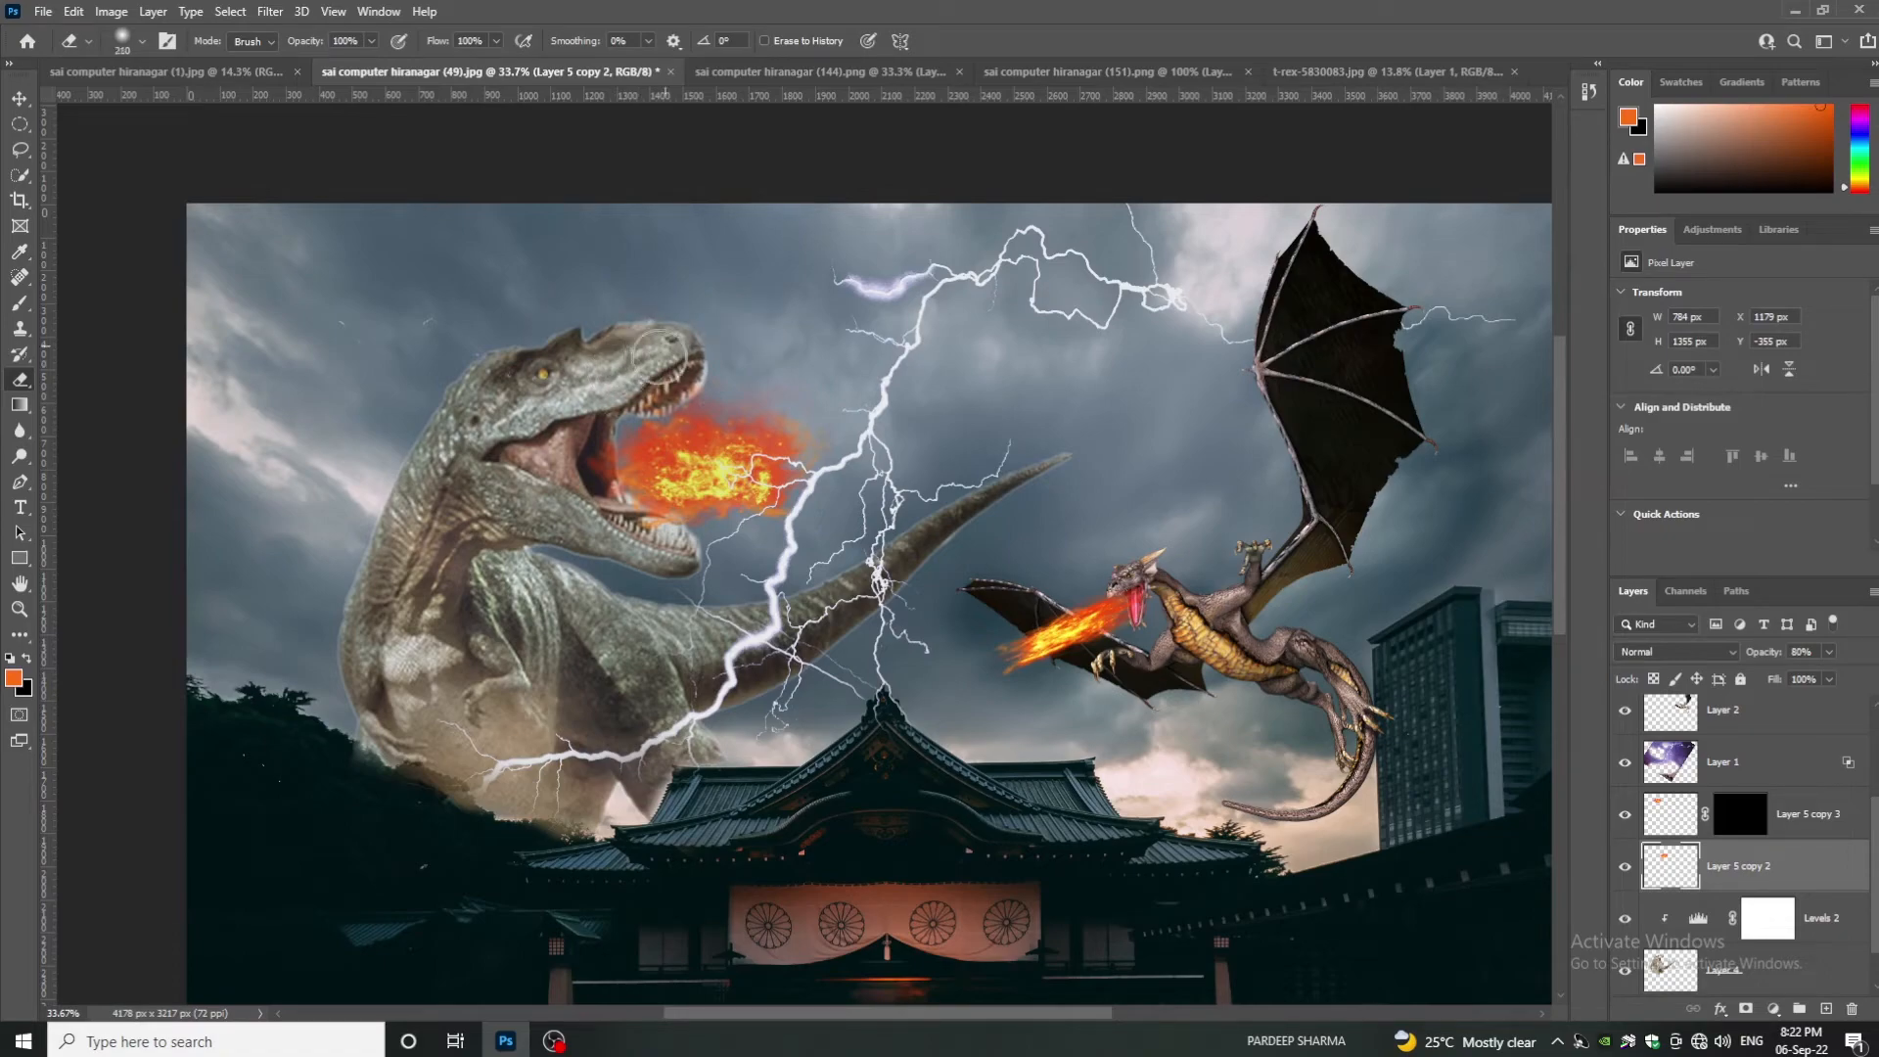
- On a new layer, paint an orange glow along the jaws with a size-143 brush, set it to 37% opacity
key(b)
mouse_move(670, 528)
mouse_down()
mouse_move(623, 501)
mouse_move(684, 533)
mouse_move(630, 514)
mouse_move(691, 540)
mouse_up()
click(1826, 1008)
mouse_move(623, 411)
mouse_down()
mouse_move(698, 372)
mouse_move(593, 412)
mouse_move(615, 420)
mouse_move(605, 492)
mouse_move(586, 480)
mouse_move(704, 555)
mouse_move(583, 451)
mouse_up()
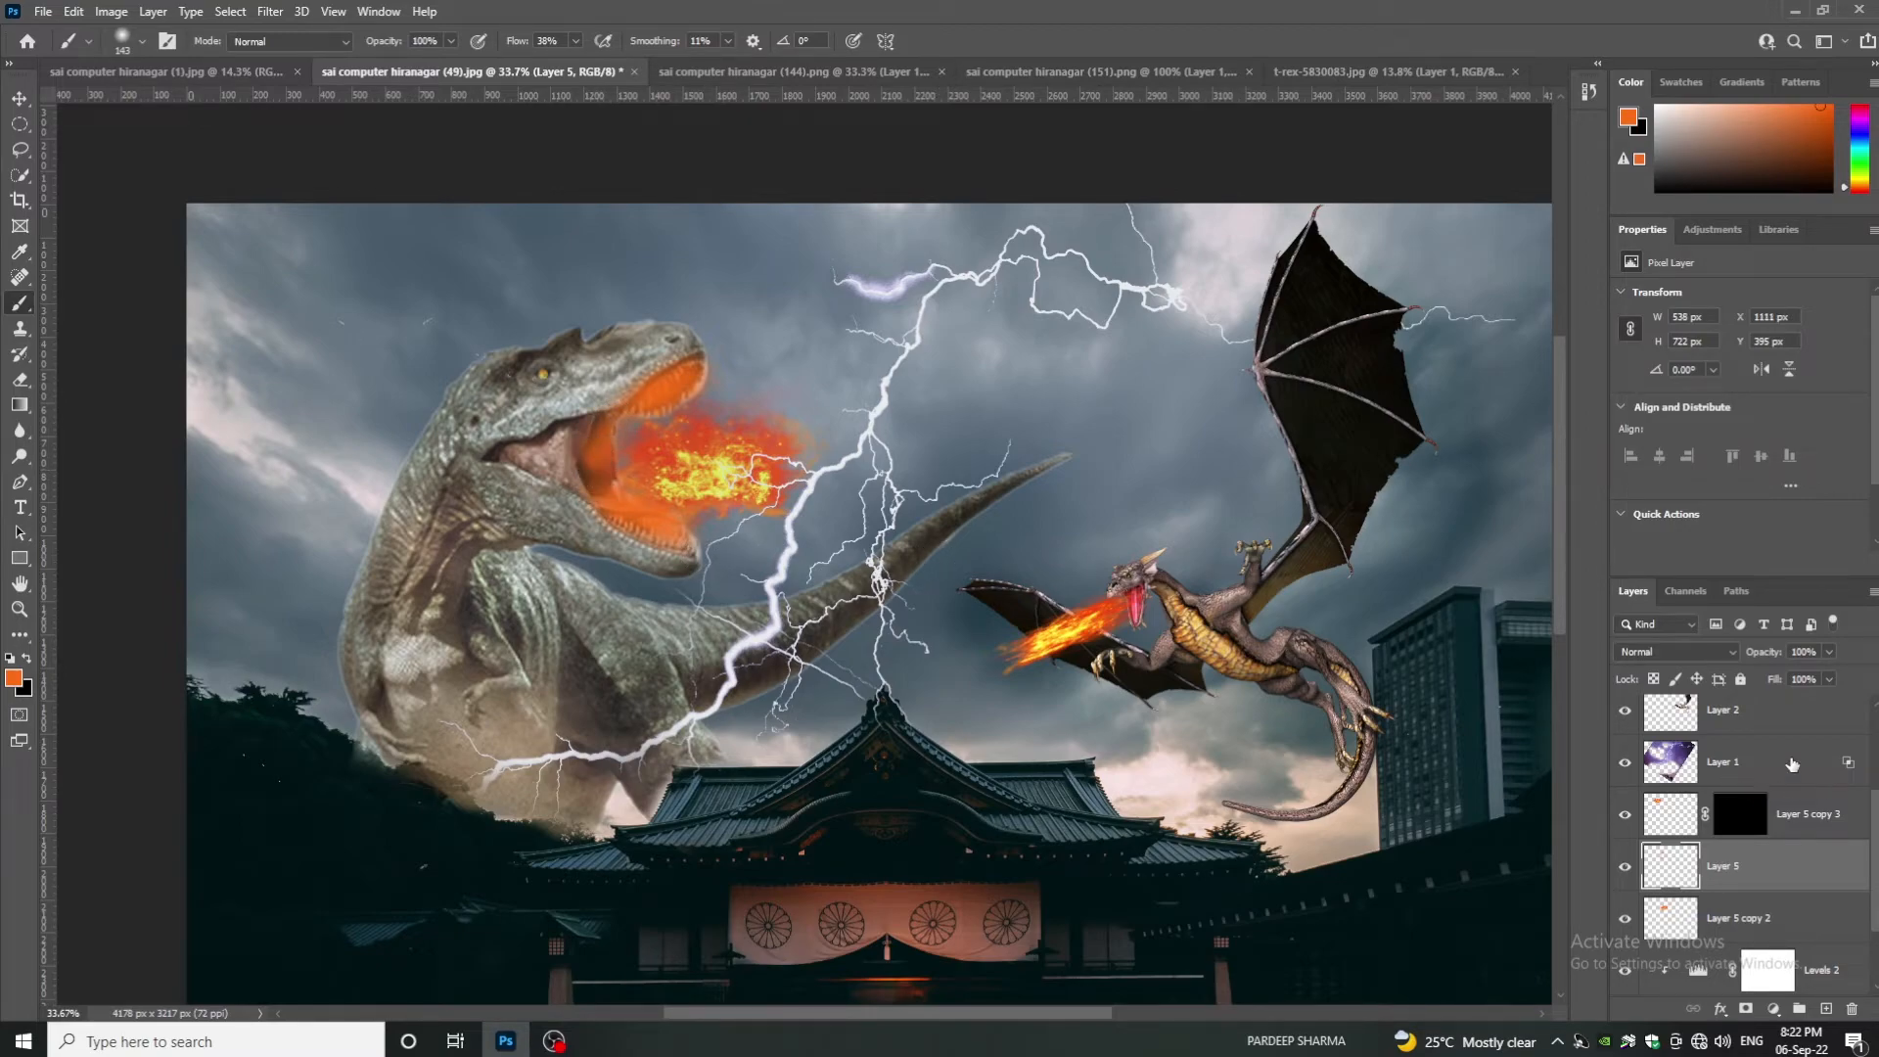
drag(1766, 671, 1757, 670)
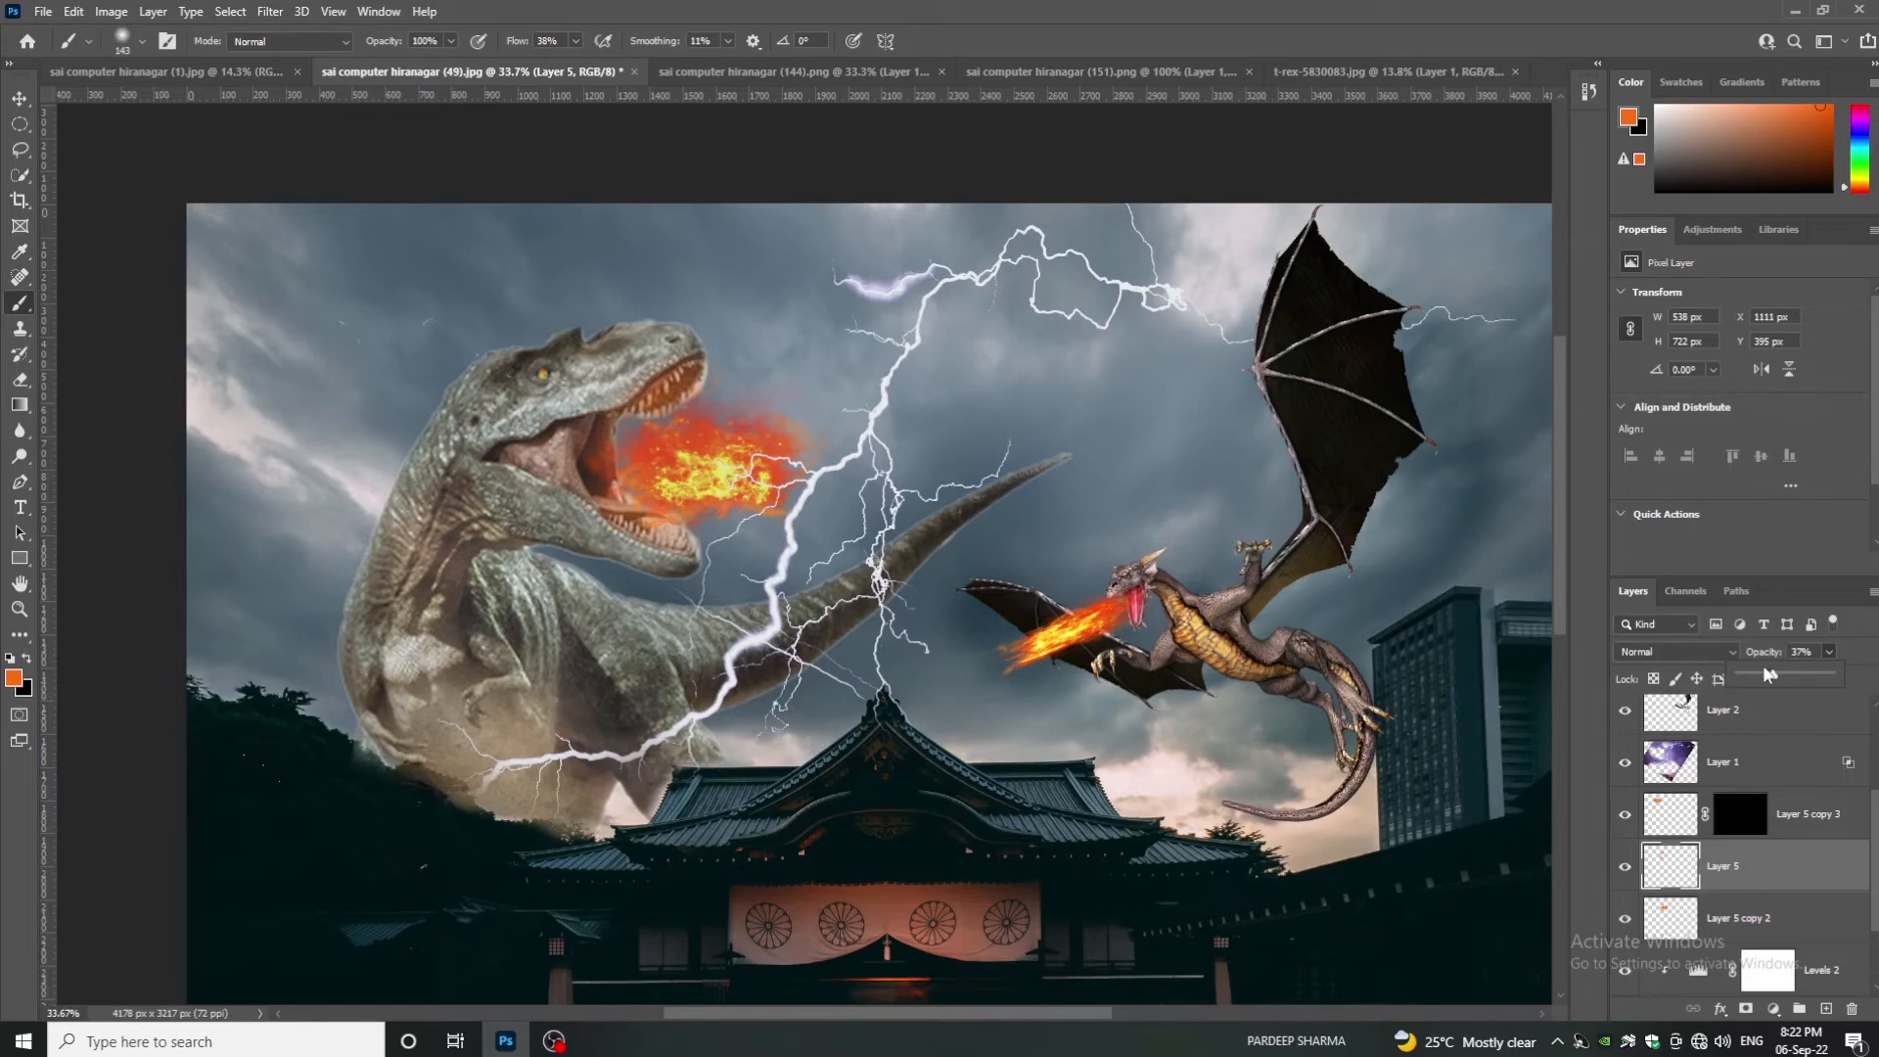
click(1620, 868)
click(1621, 874)
scroll(1499, 838, down, 4)
- Add a Color Balance adjustment at the top, shifting midtones and shadows toward cyan
scroll(1780, 774, up, 3)
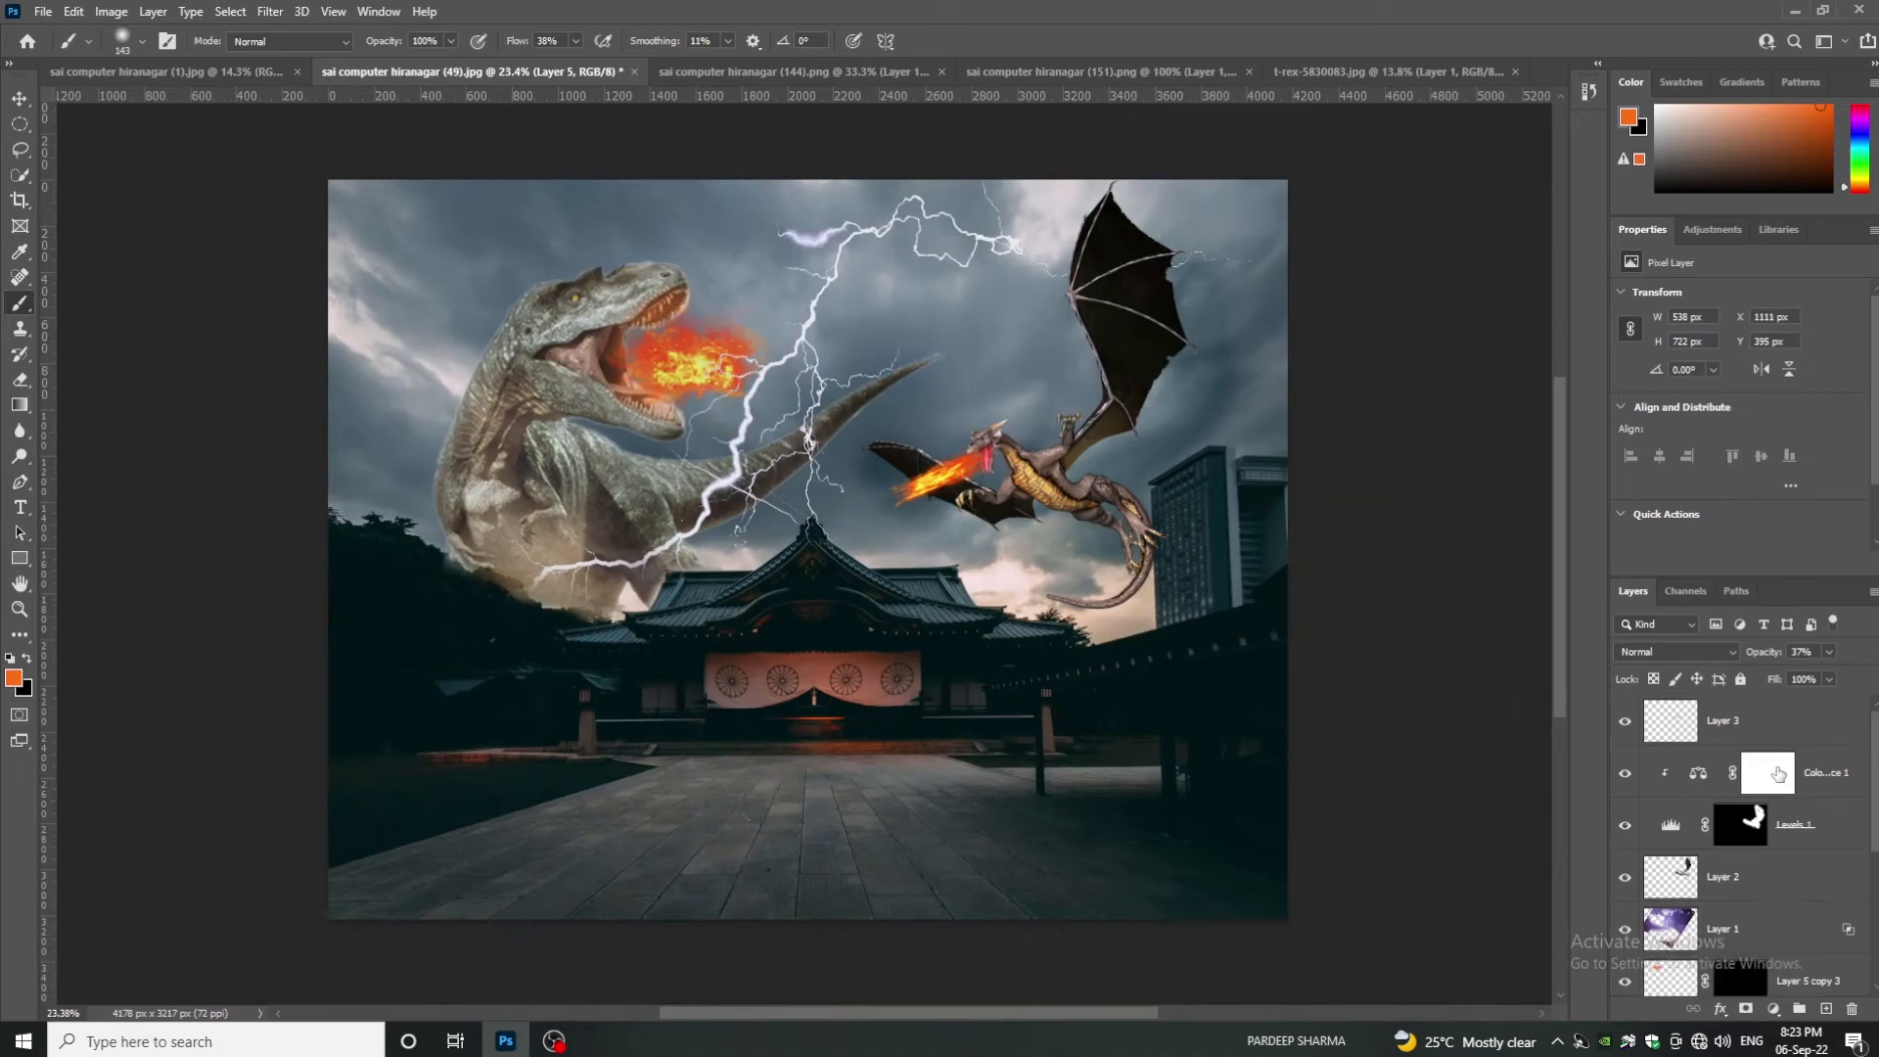
click(1746, 741)
click(1774, 1009)
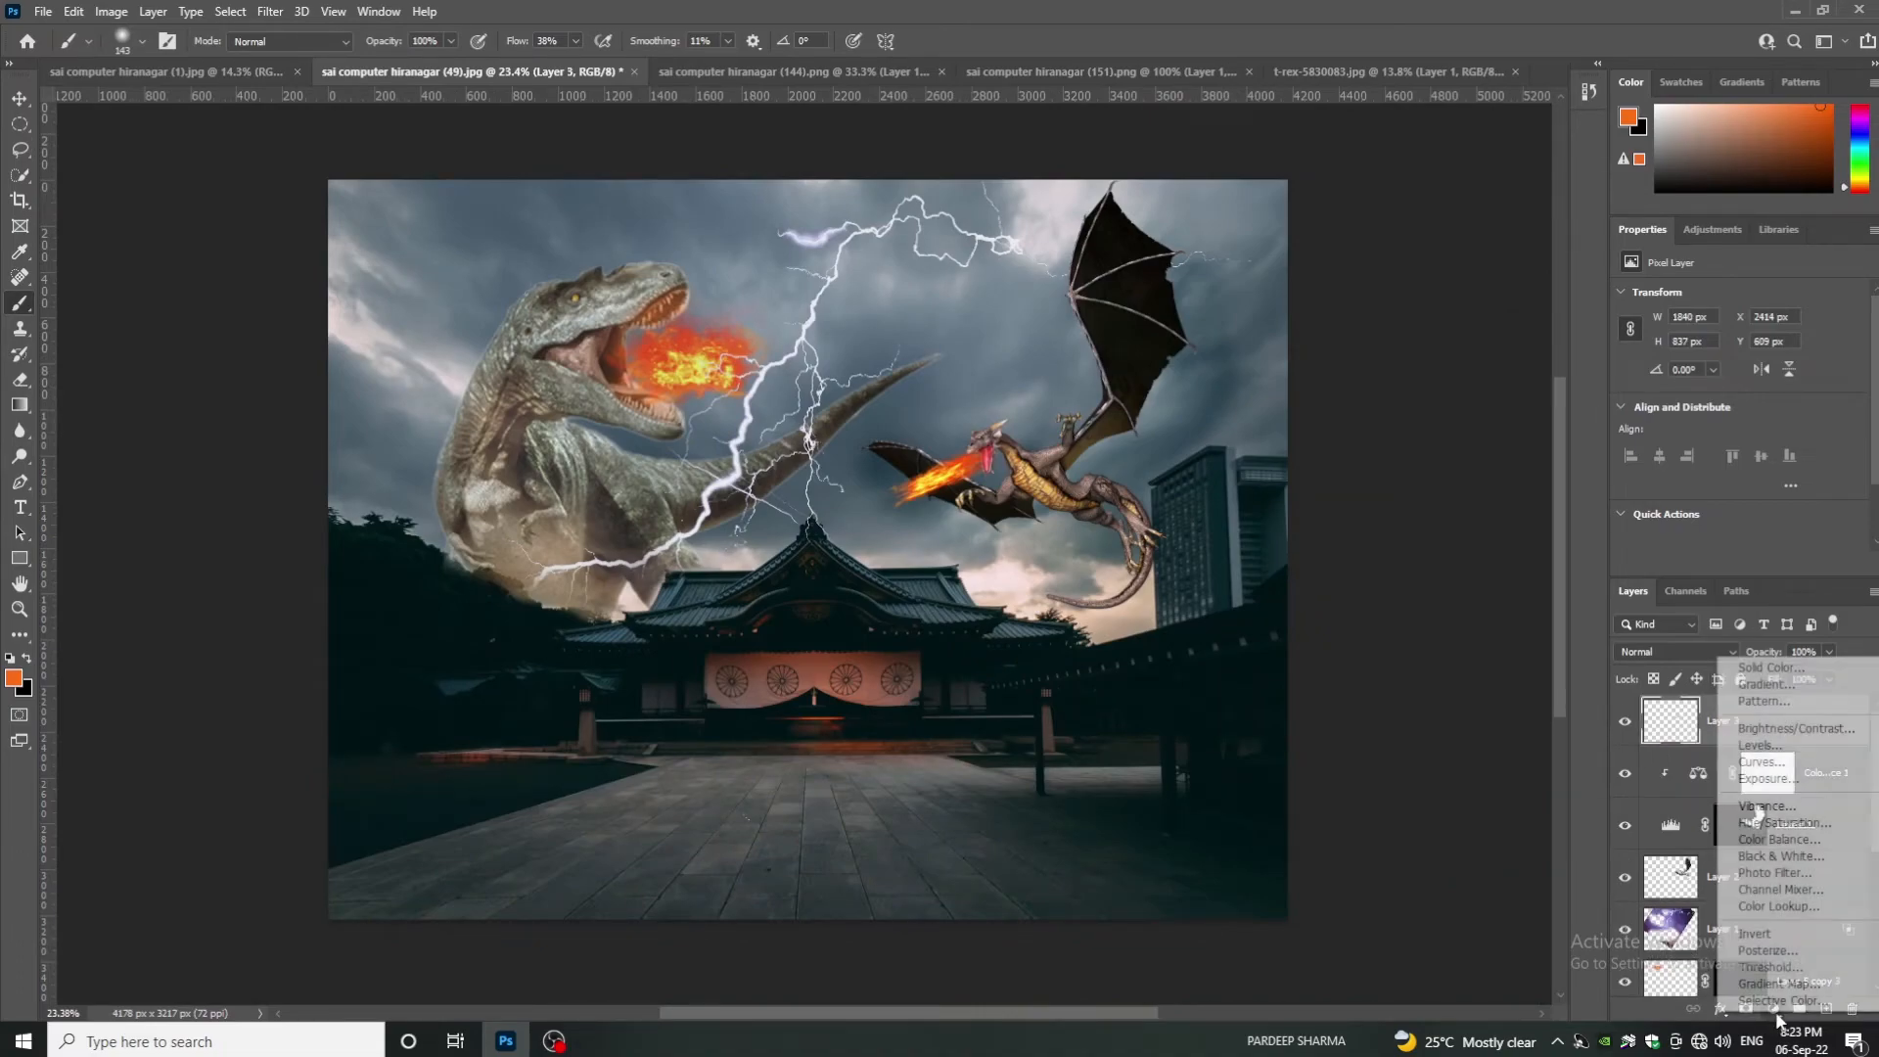
click(1779, 839)
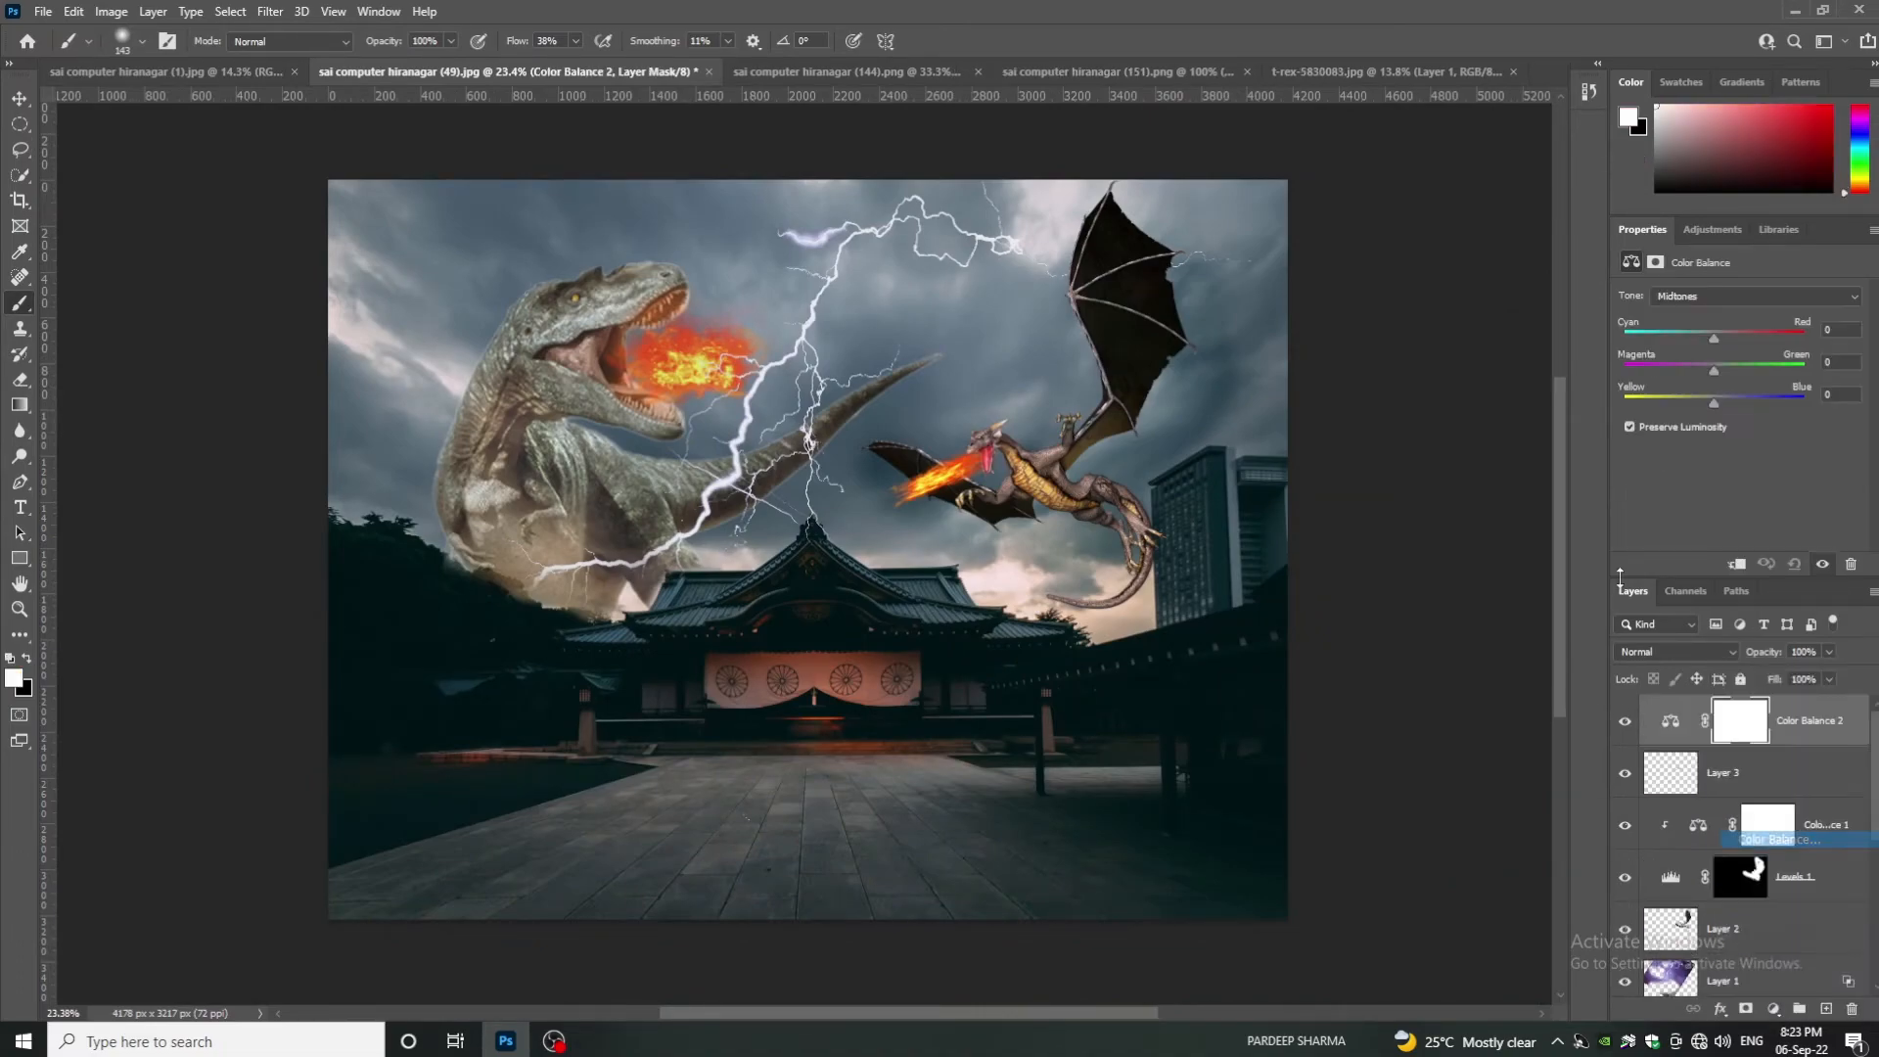
click(1704, 338)
drag(1704, 338, 1691, 339)
click(1701, 297)
click(1701, 314)
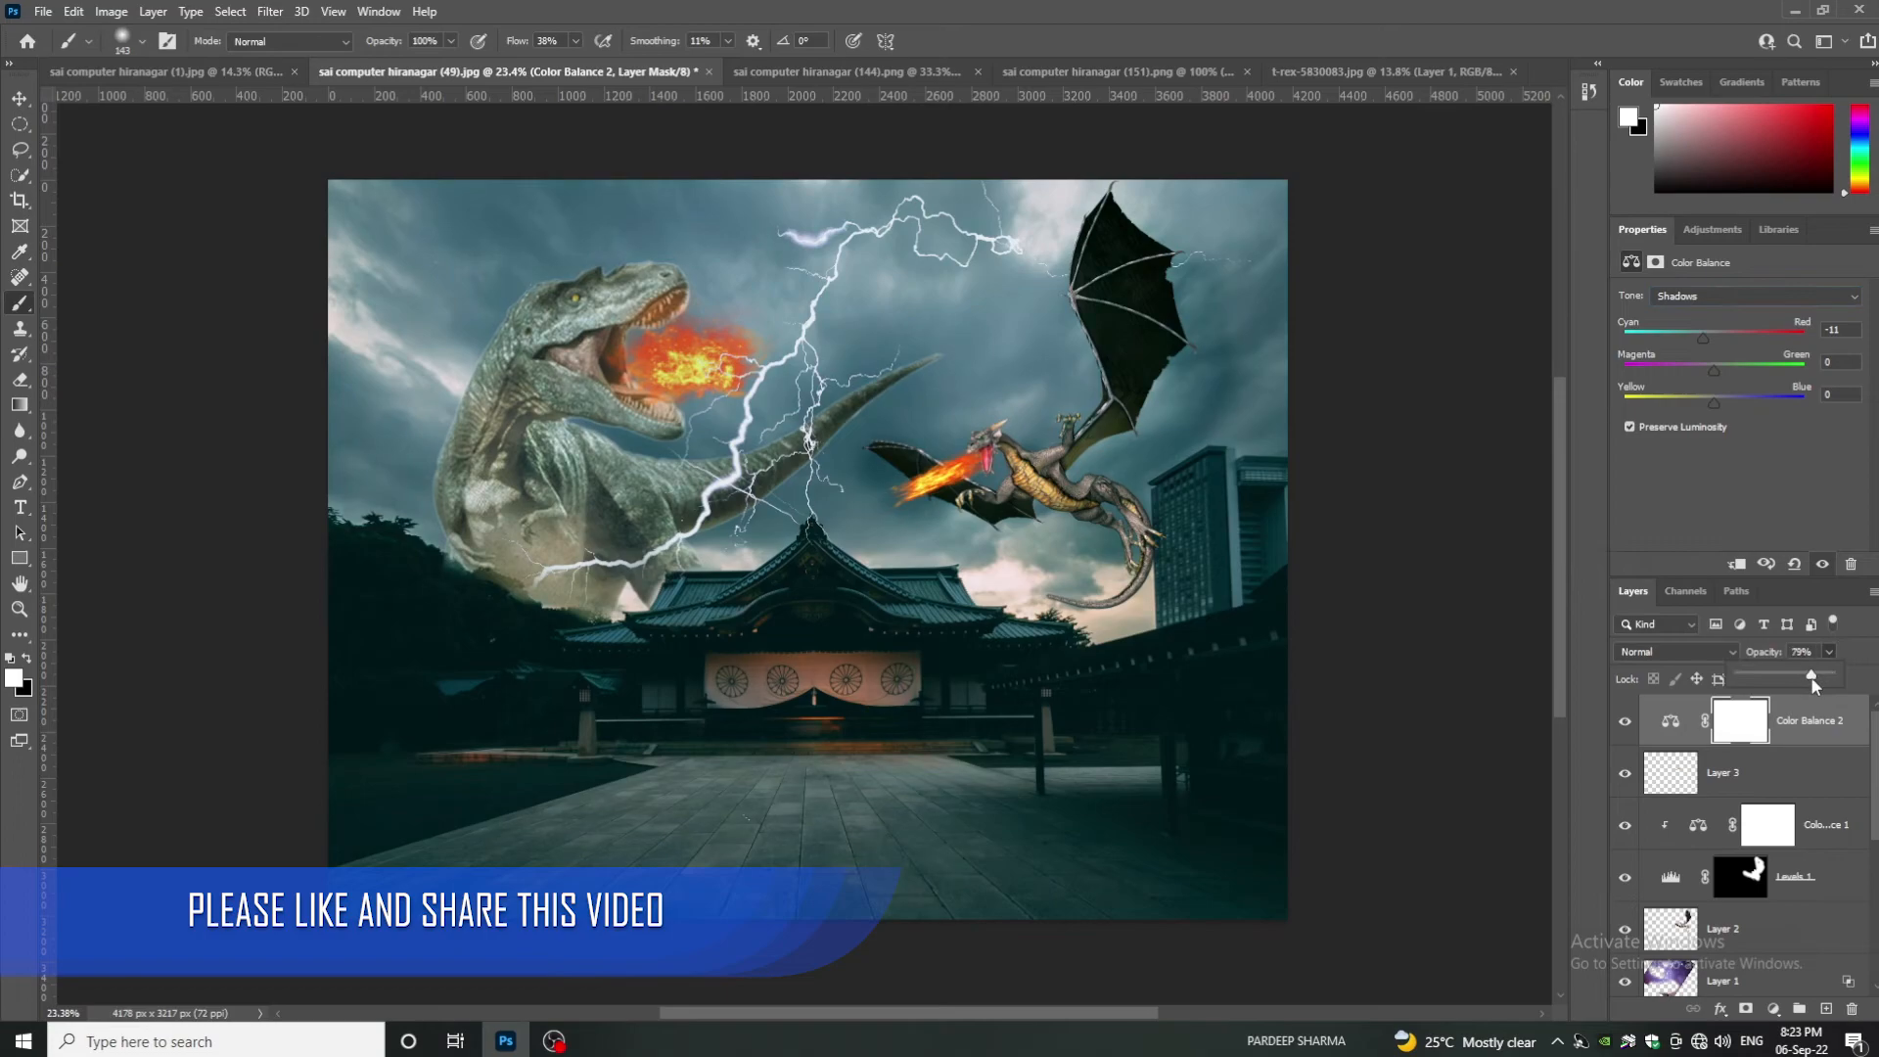
- Add a Levels adjustment with midtones 0.86, adjust Color Balance 2 opacity, and inspect the result
click(1772, 1008)
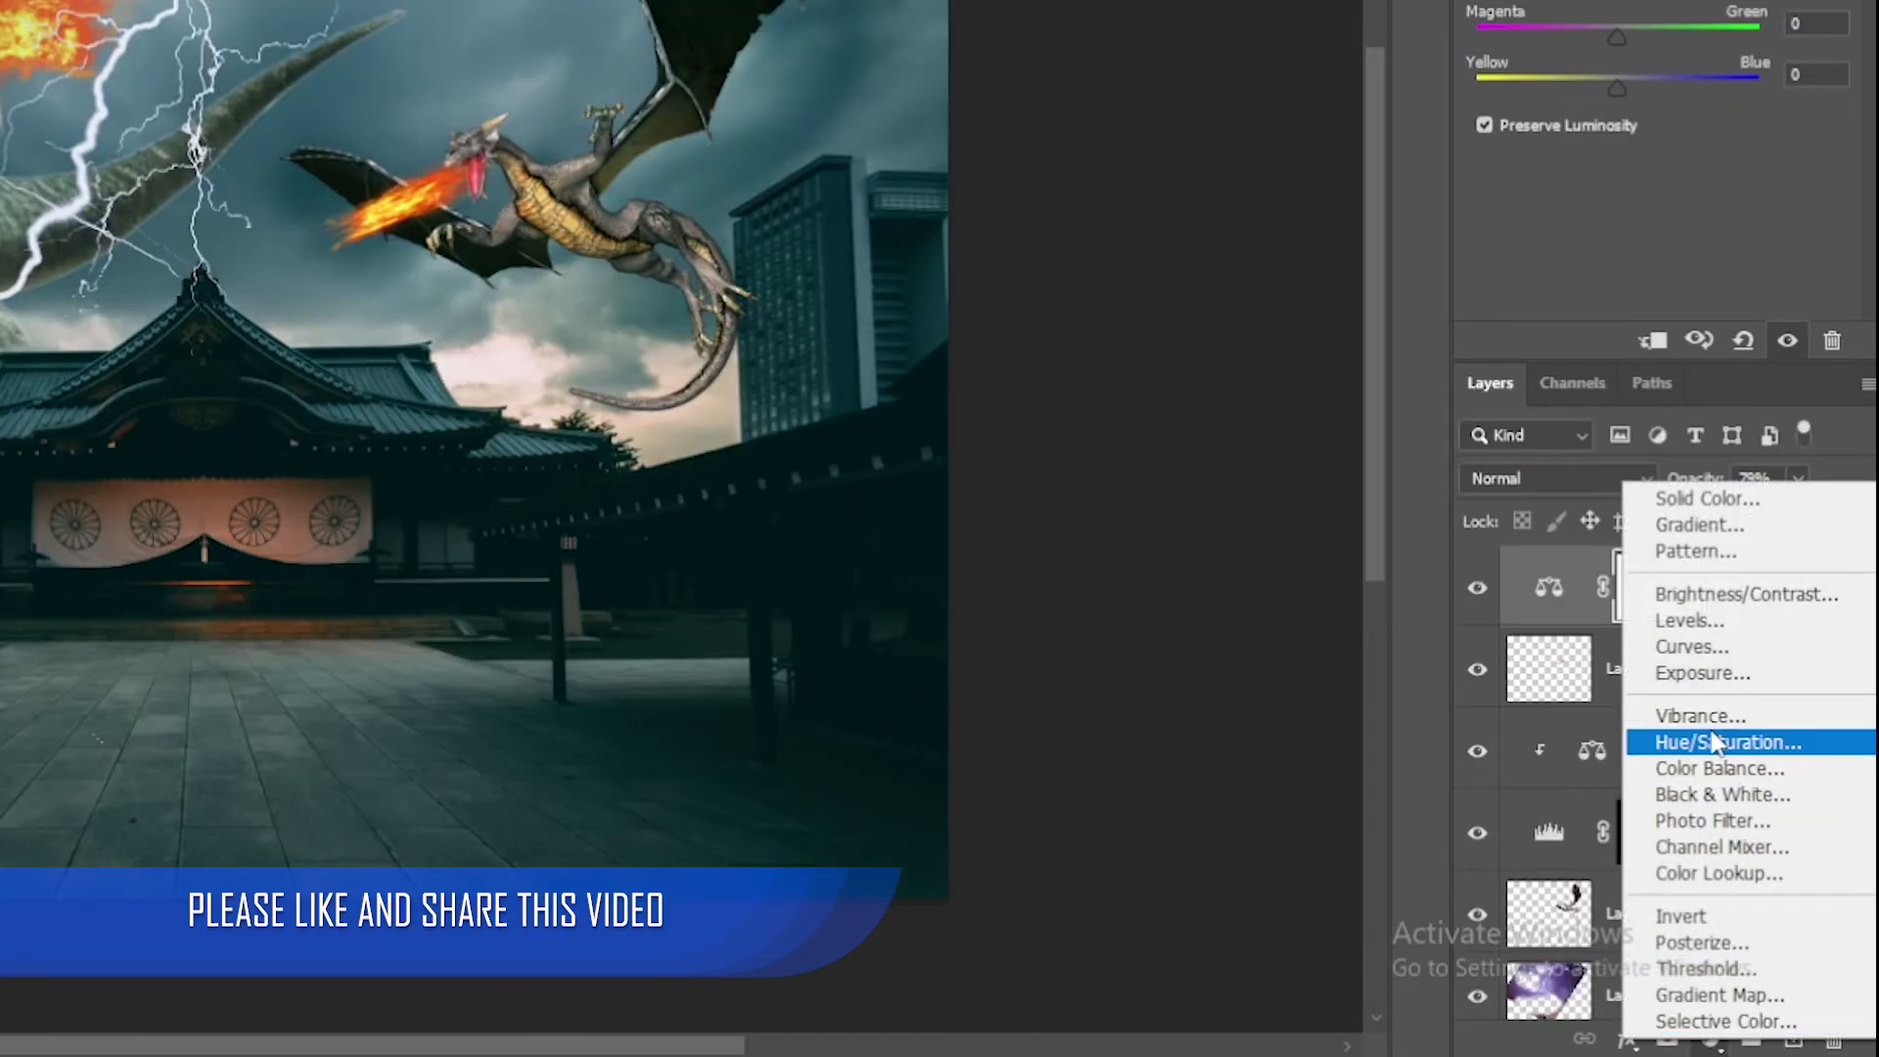
click(1698, 620)
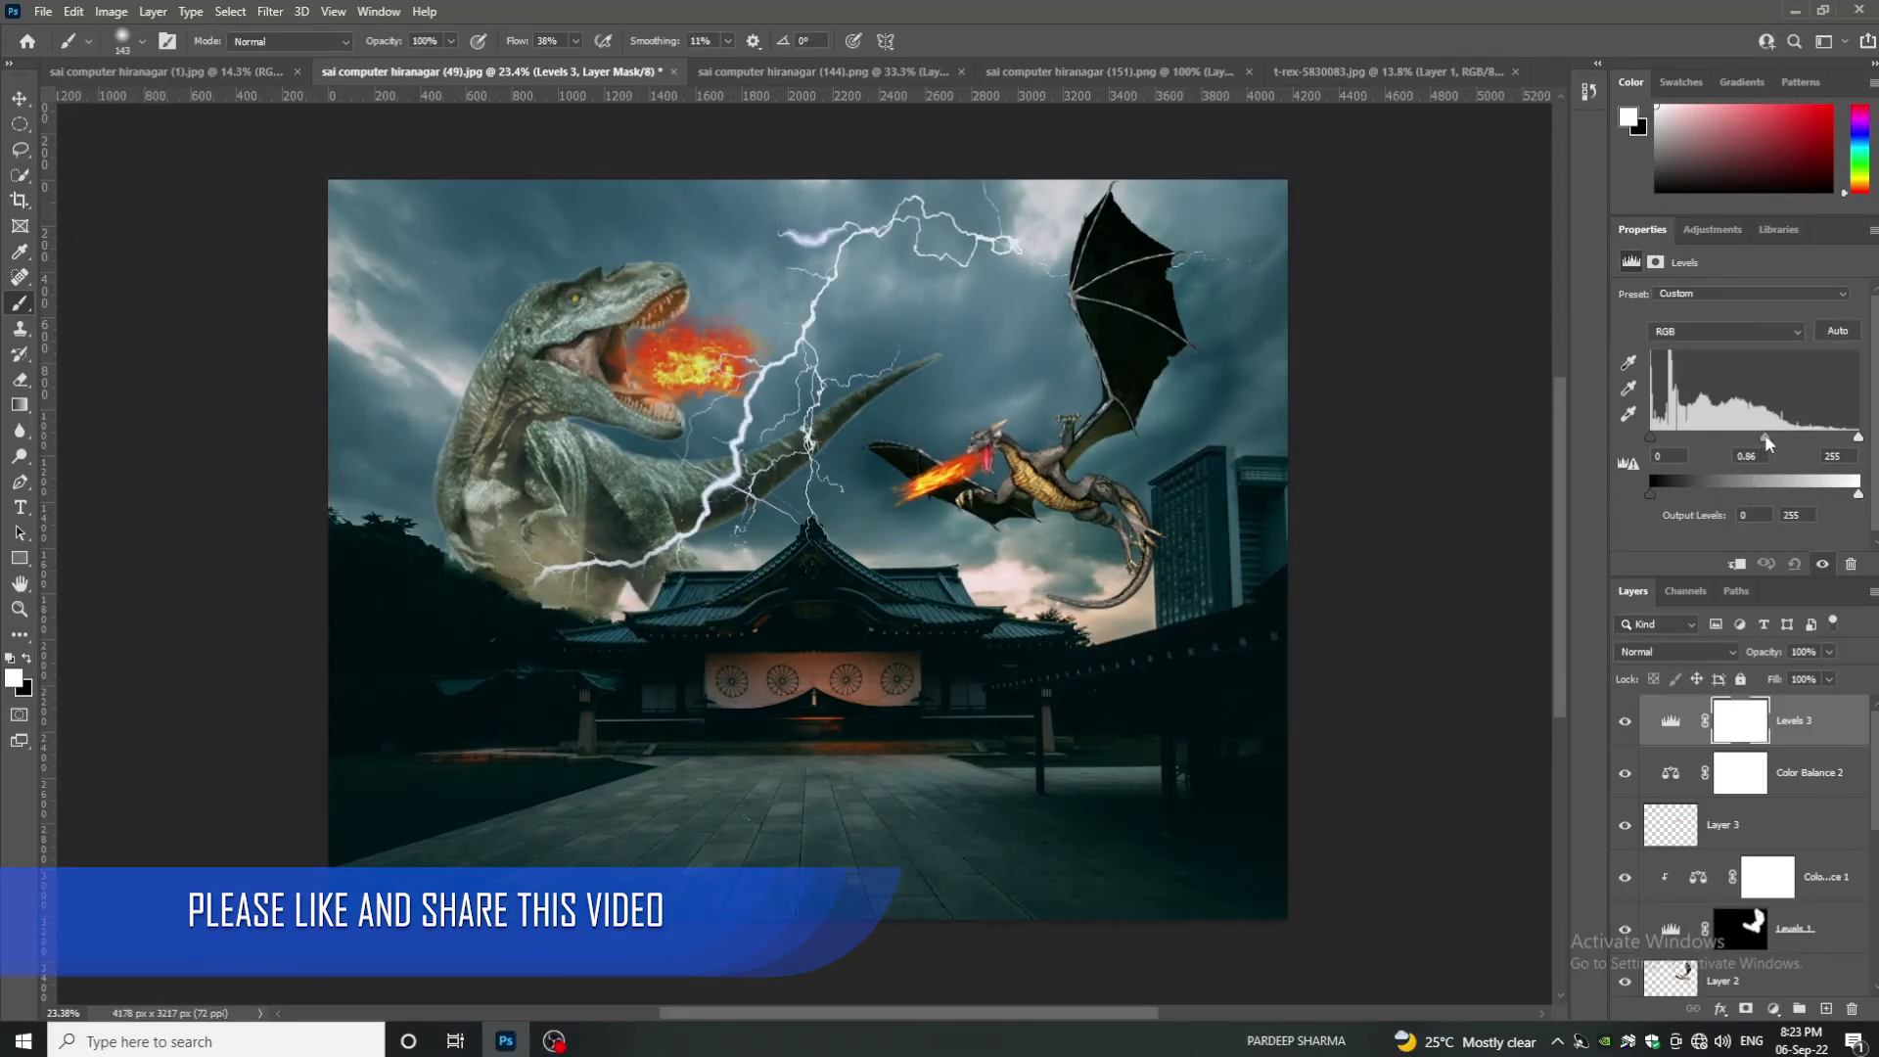
drag(1753, 438, 1768, 438)
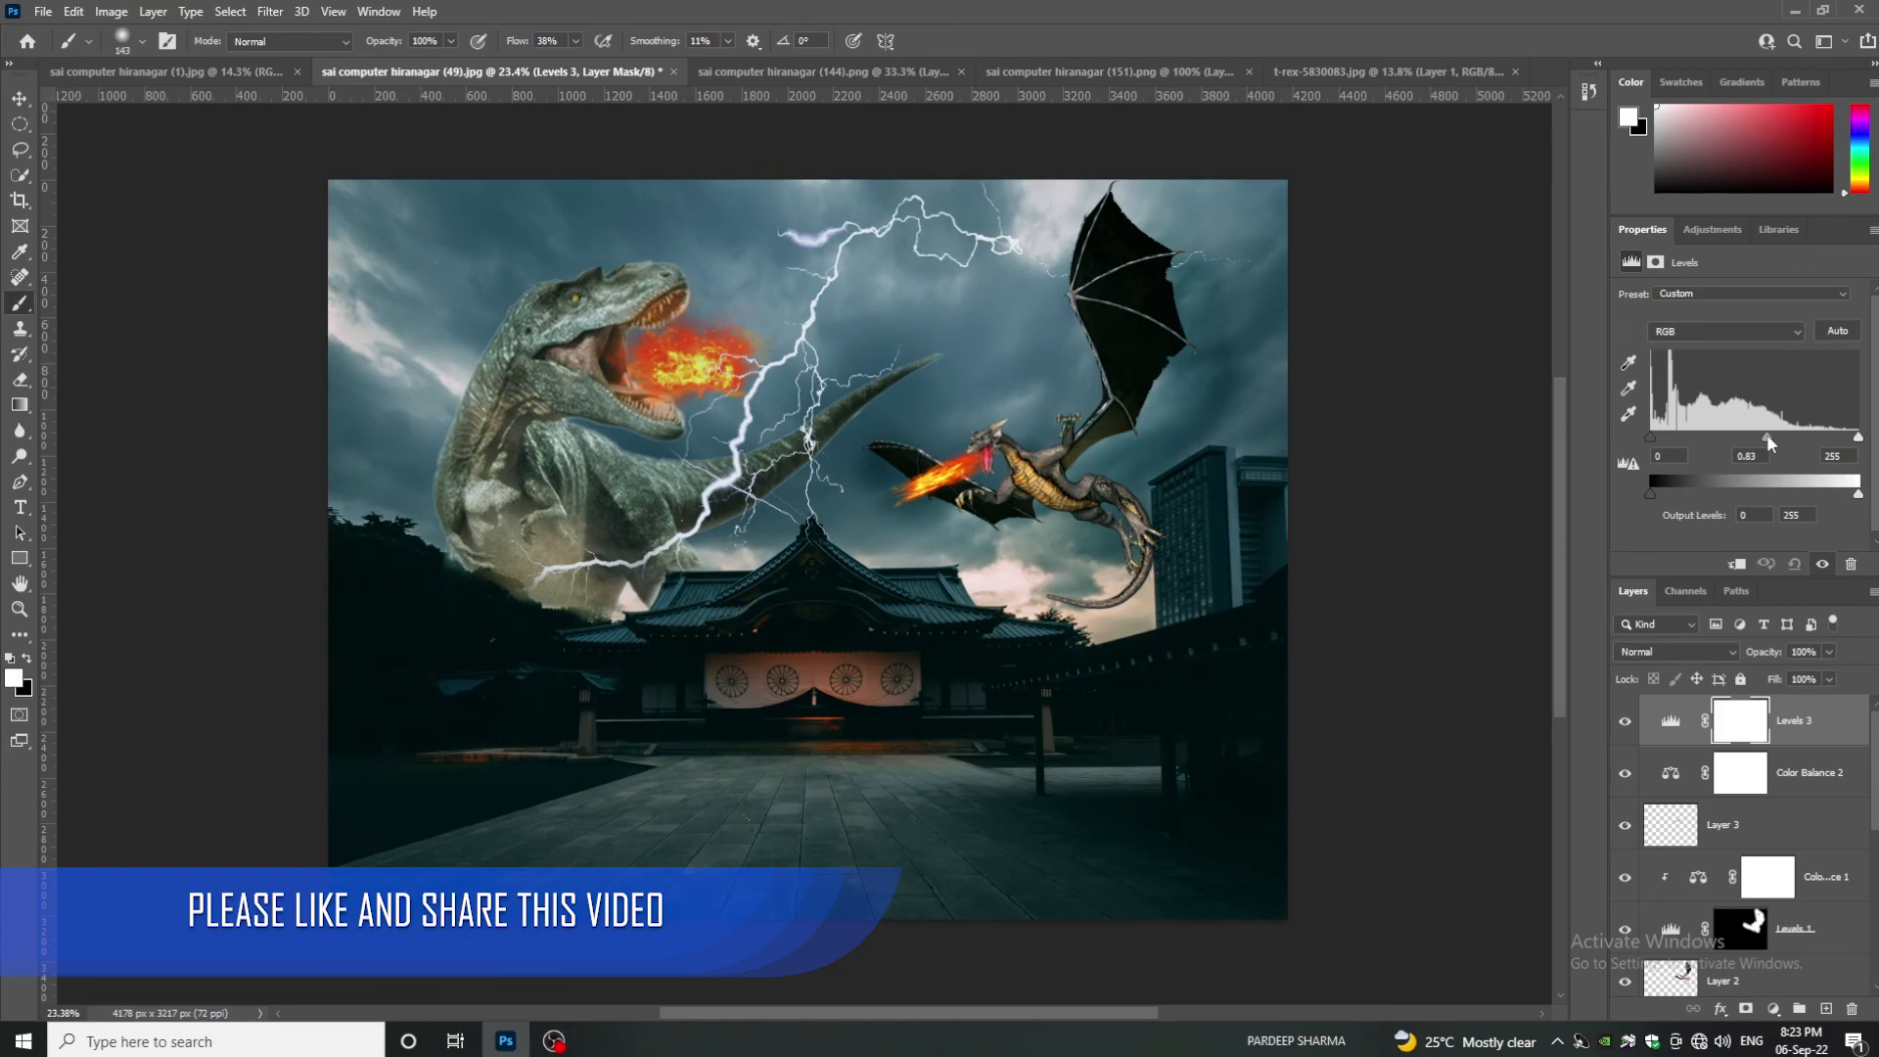
click(1789, 773)
click(1829, 652)
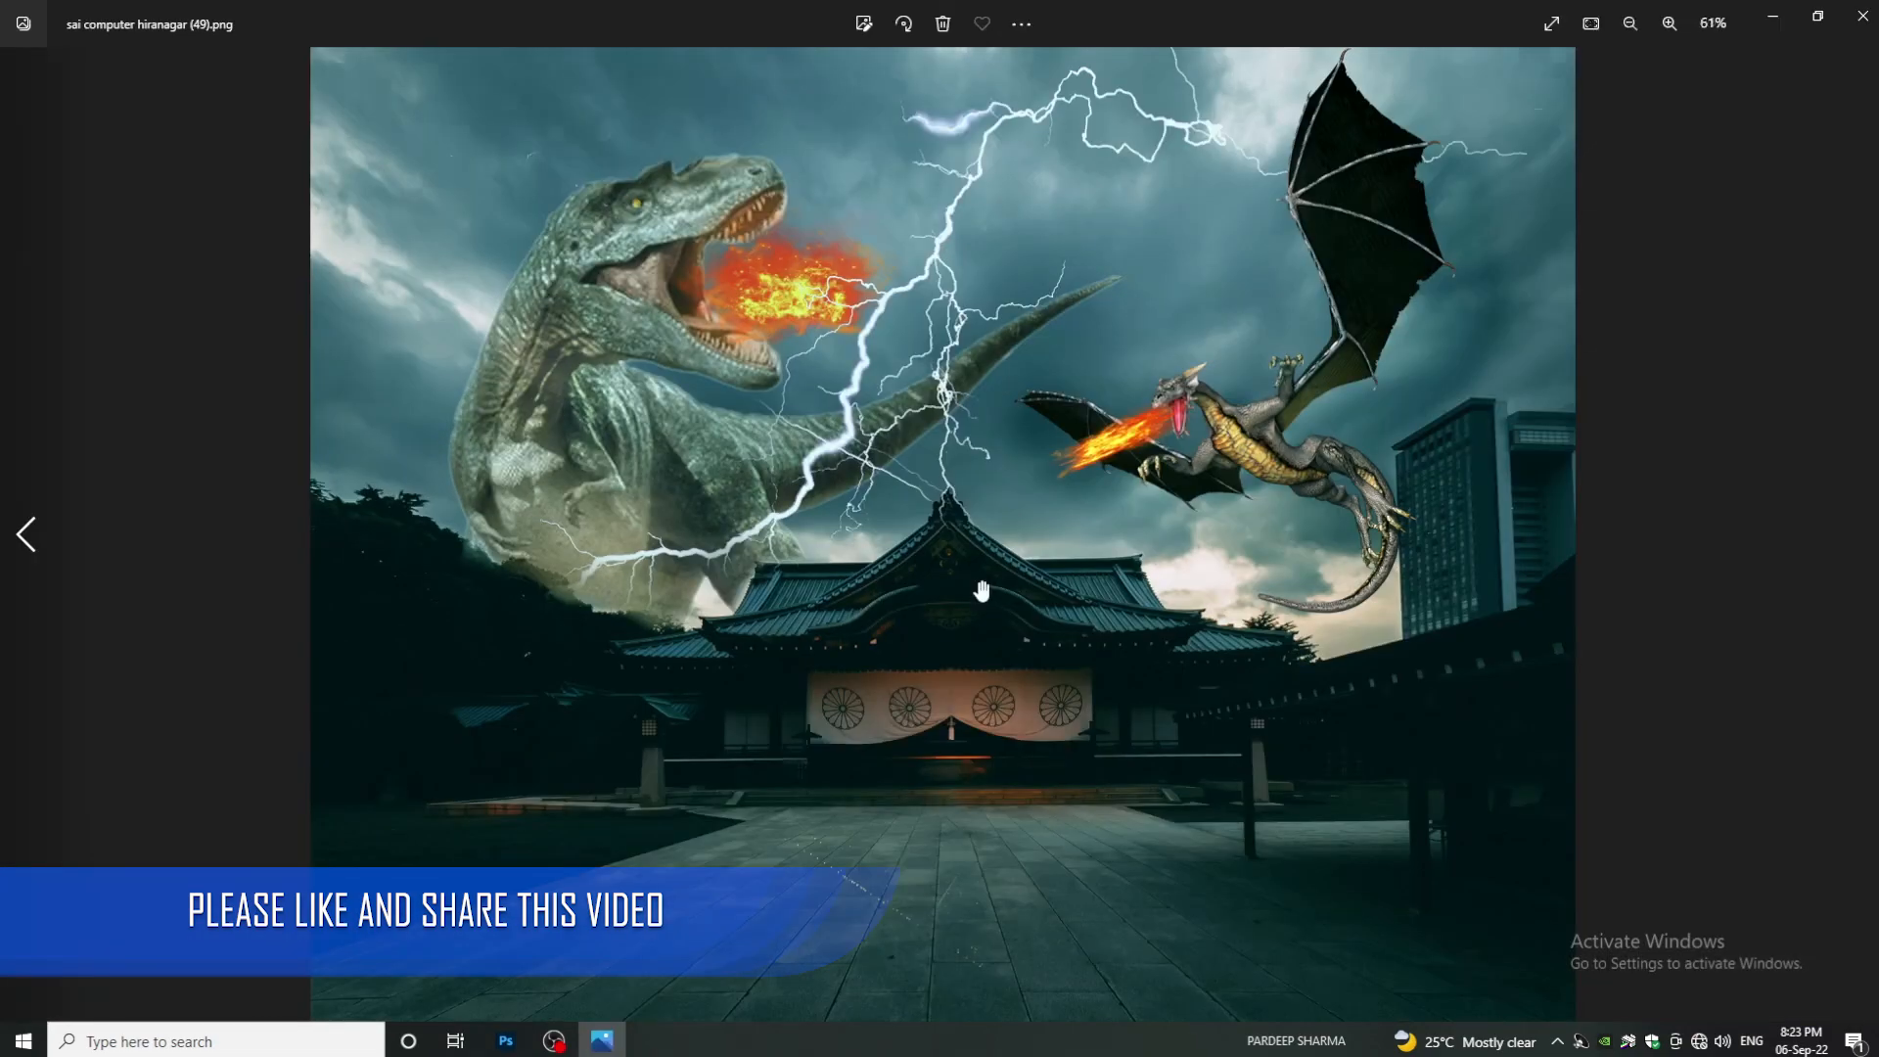
scroll(948, 475, up, 3)
drag(949, 475, 942, 747)
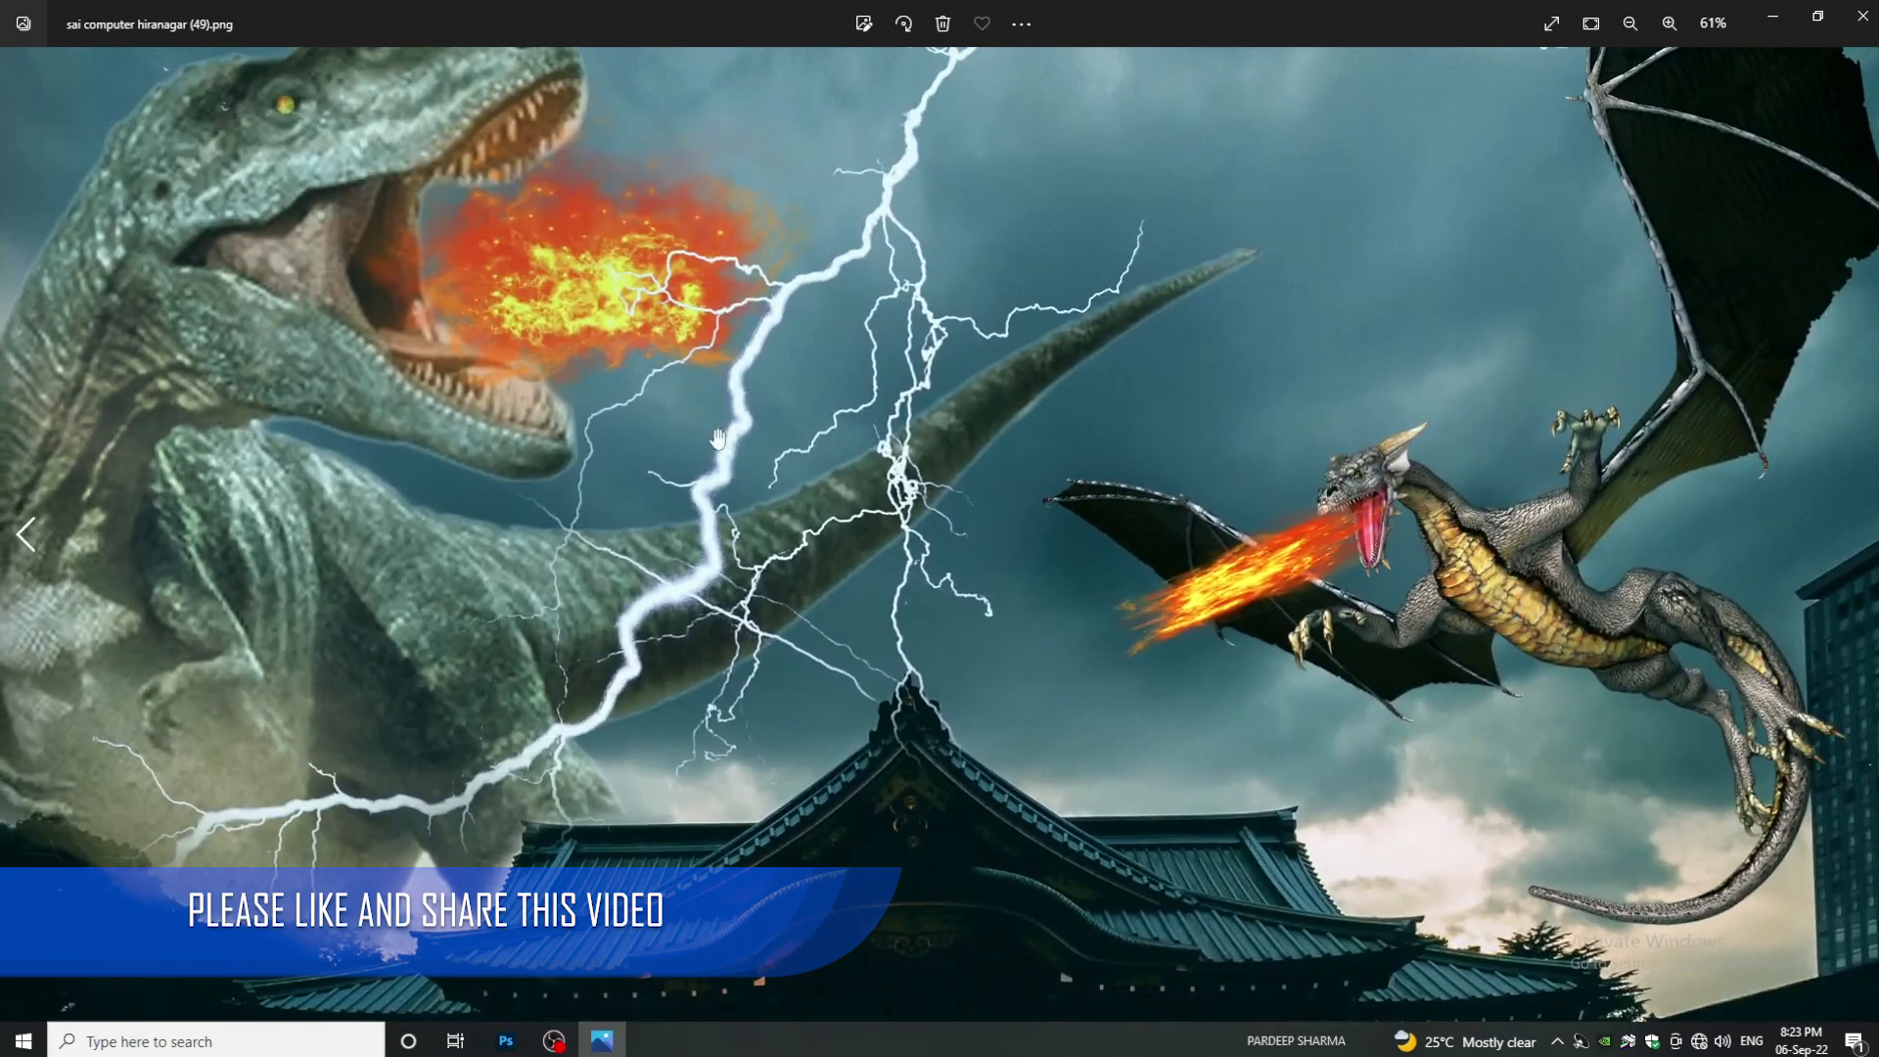